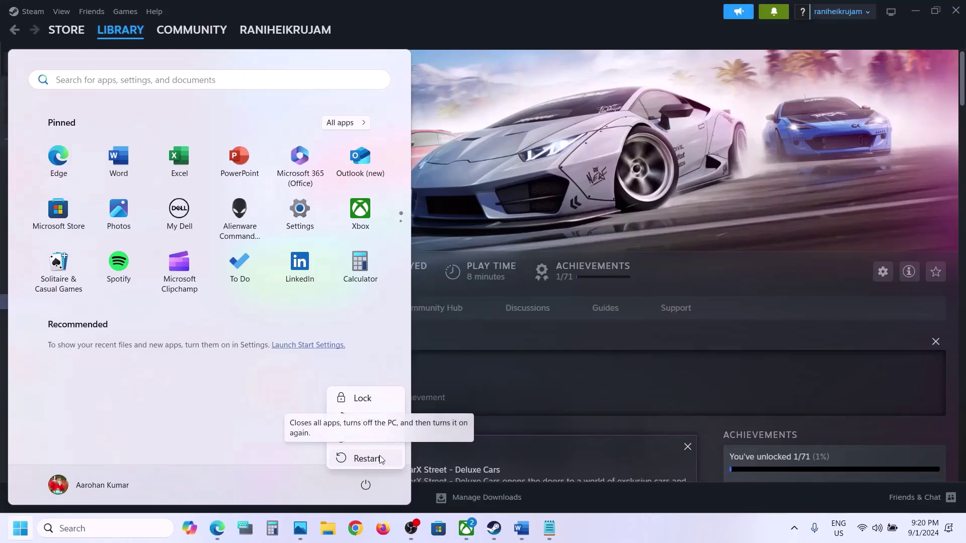
Switch to the Word notes and highlight the Step 2 text about running the game from its installation folder
{"action": "left_click", "coordinate": [567, 360]}
{"action": "left_click", "coordinate": [567, 360]}
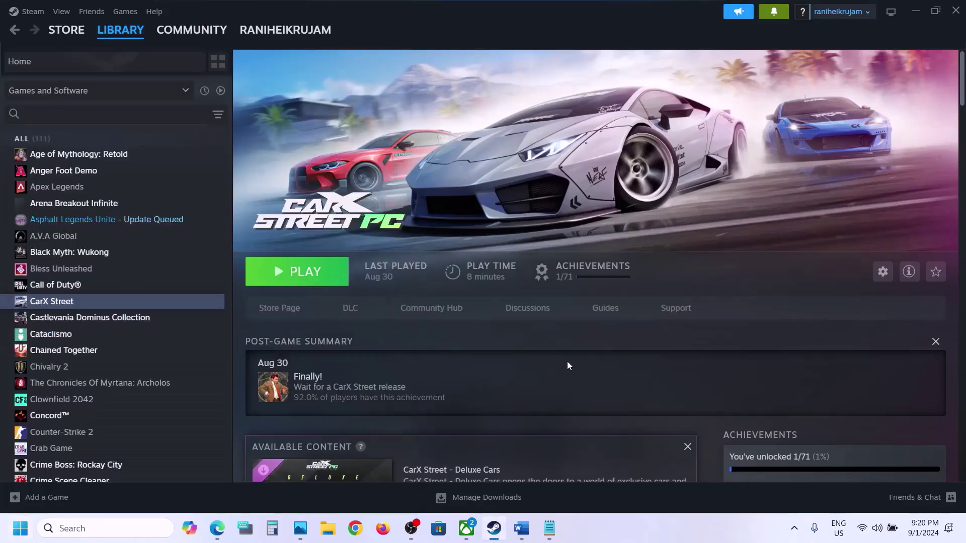
{"action": "left_click", "coordinate": [519, 533]}
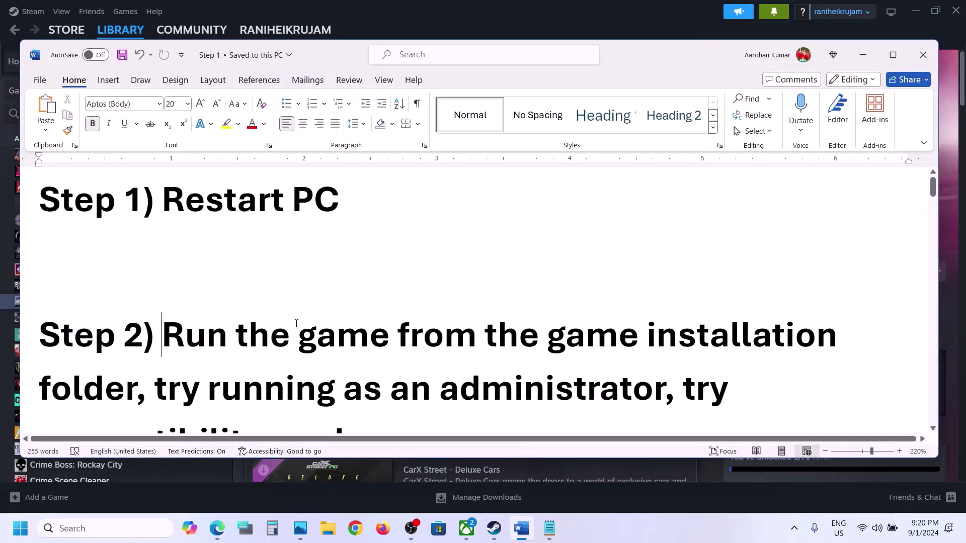
{"action": "left_click", "coordinate": [147, 390], "text": "shift"}
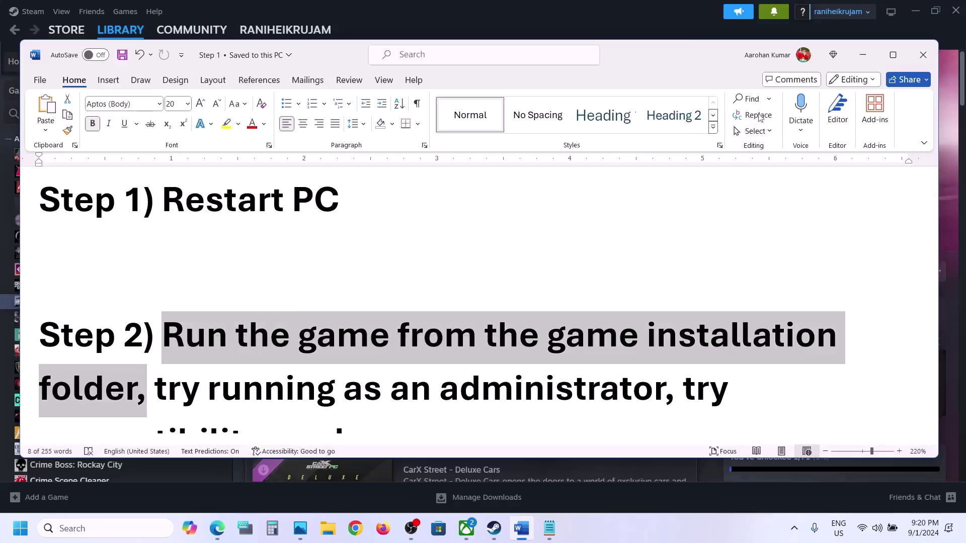
{"action": "left_click", "coordinate": [862, 54]}
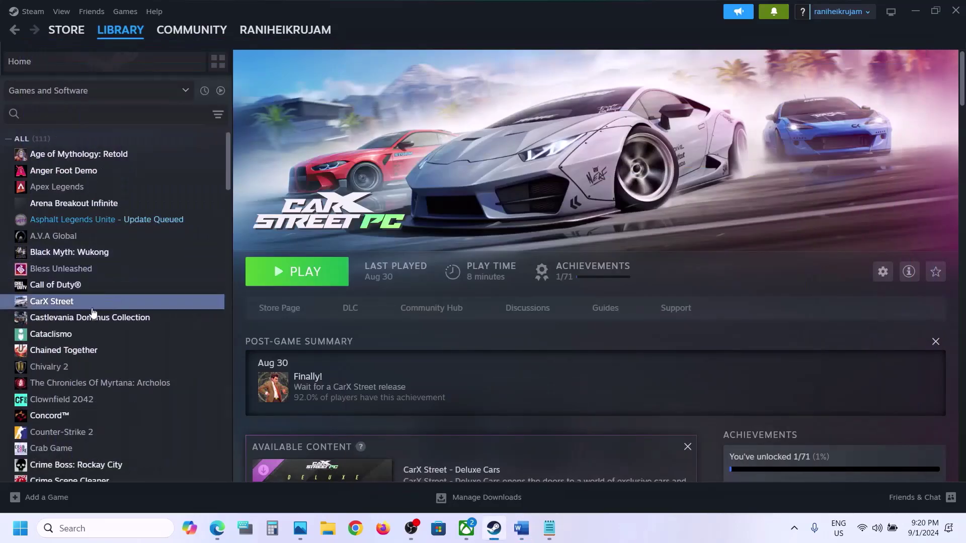
Browse the local files of CarX Street from the Steam library and select the CarX Street application in its folder
{"action": "right_click", "coordinate": [92, 308]}
{"action": "mouse_move", "coordinate": [128, 384]}
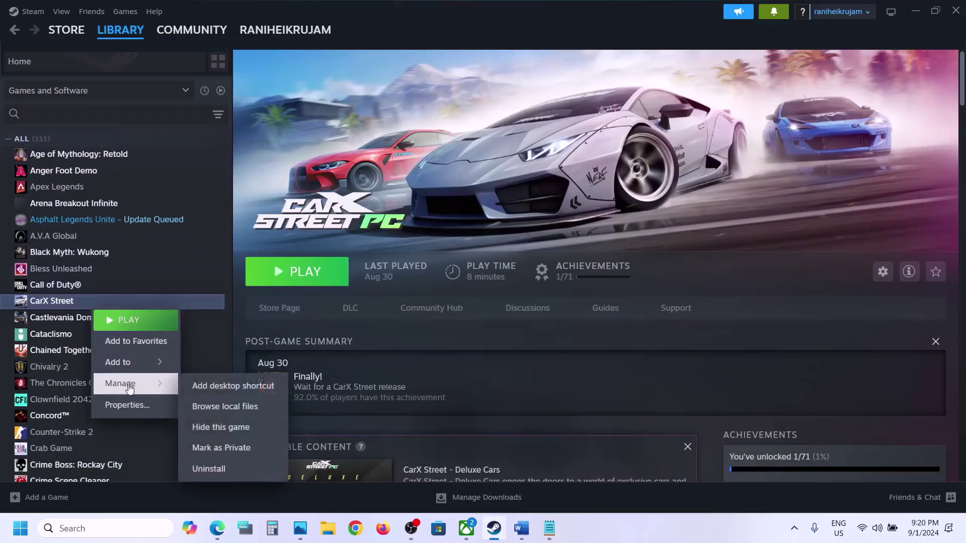
{"action": "left_click", "coordinate": [235, 406]}
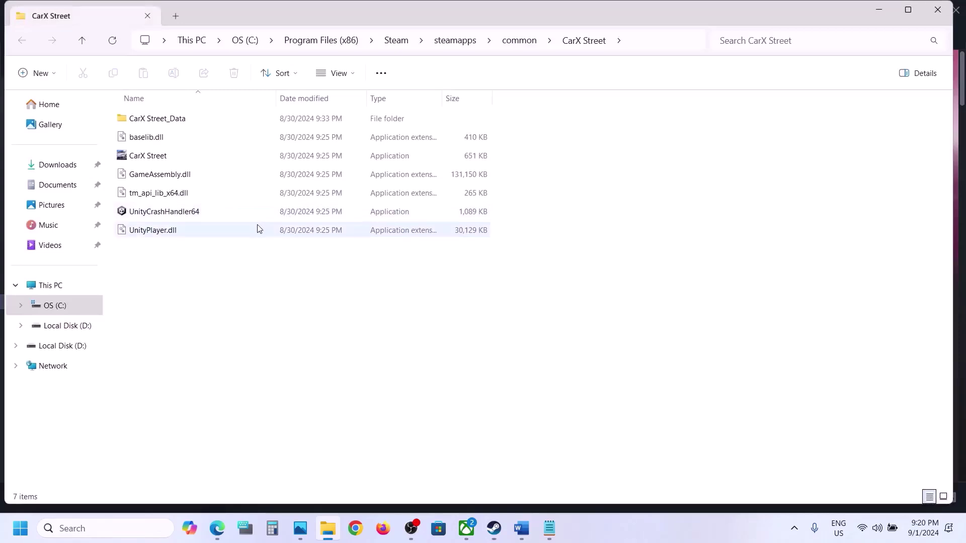
{"action": "left_click", "coordinate": [142, 160]}
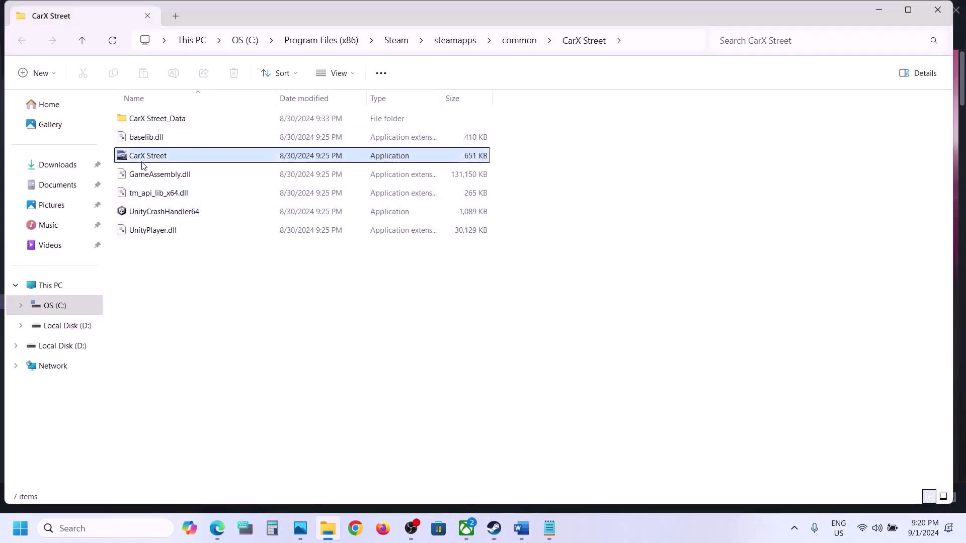
Set the CarX Street application to run as an administrator in its compatibility properties
{"action": "right_click", "coordinate": [173, 156]}
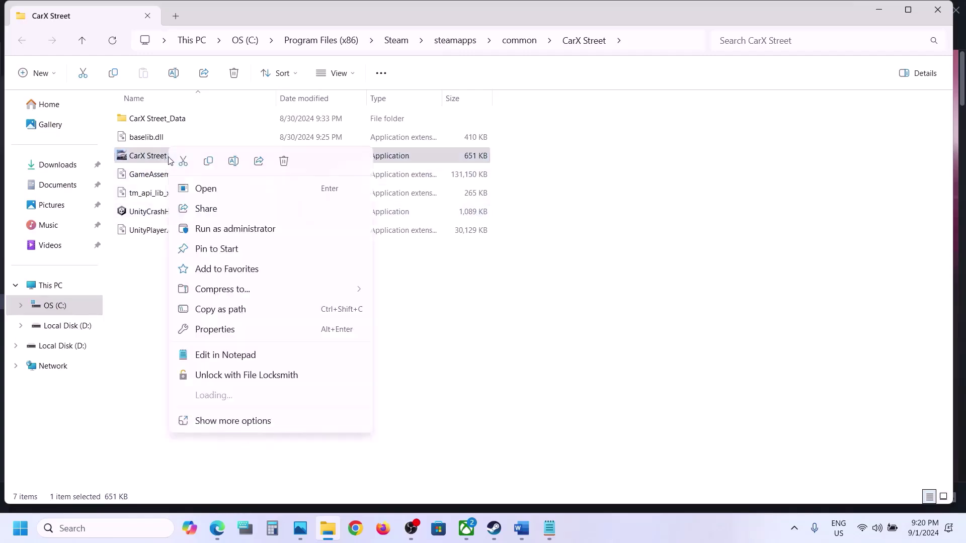
{"action": "left_click", "coordinate": [225, 330]}
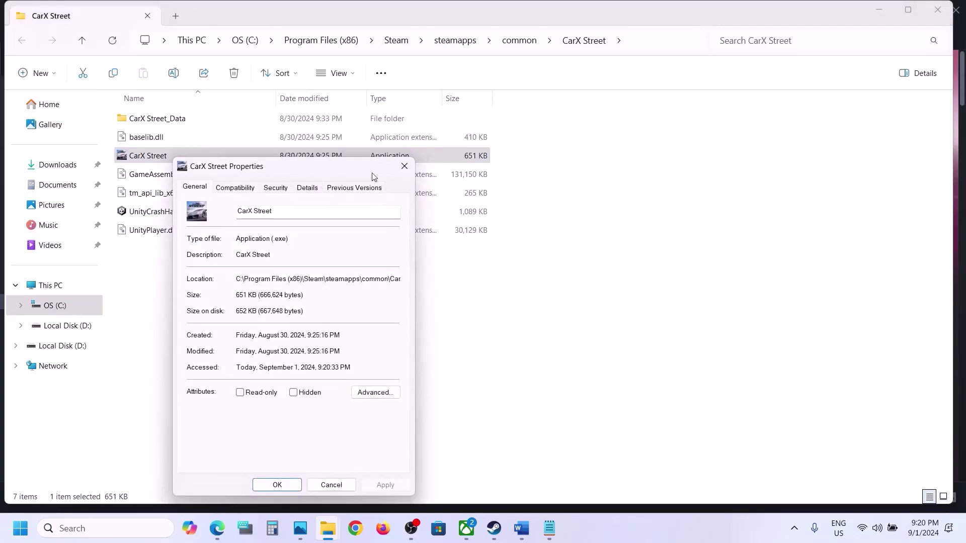
{"action": "left_click", "coordinate": [247, 188]}
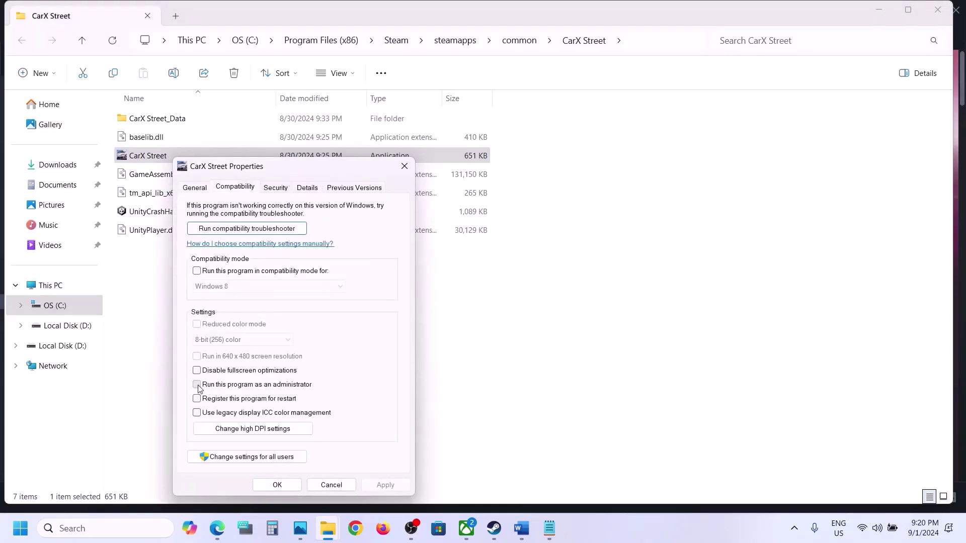
{"action": "left_click", "coordinate": [372, 486]}
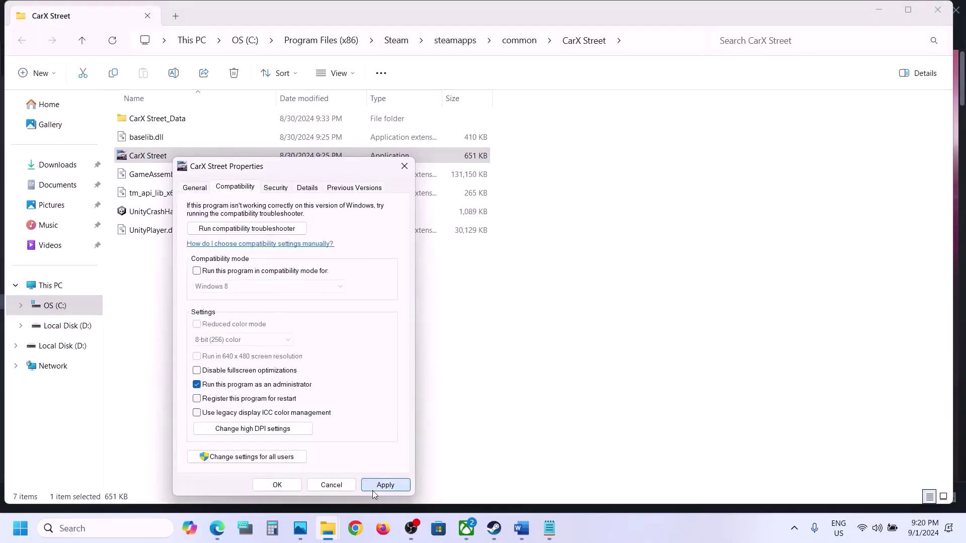
{"action": "left_click", "coordinate": [287, 485]}
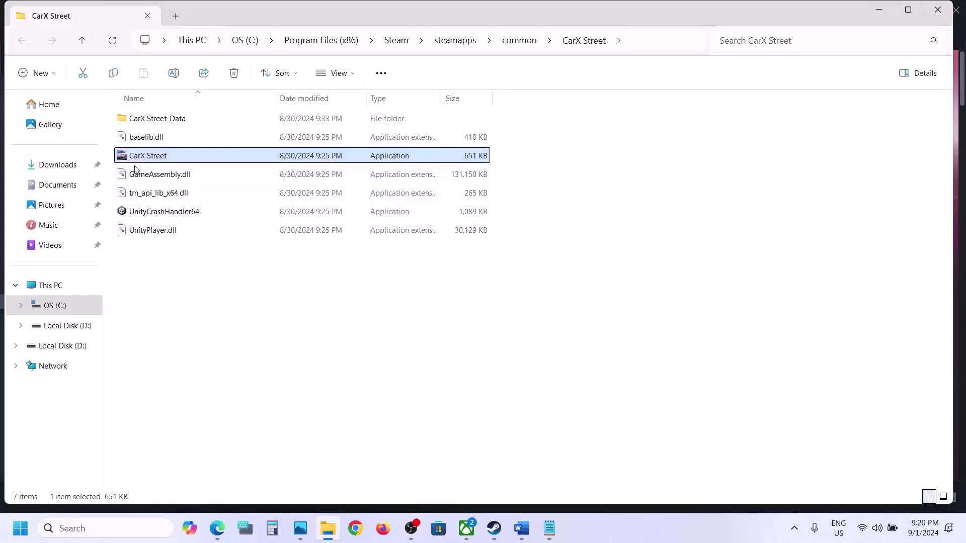
Enable compatibility mode for Windows 8 in the CarX Street application's properties
{"action": "right_click", "coordinate": [146, 164]}
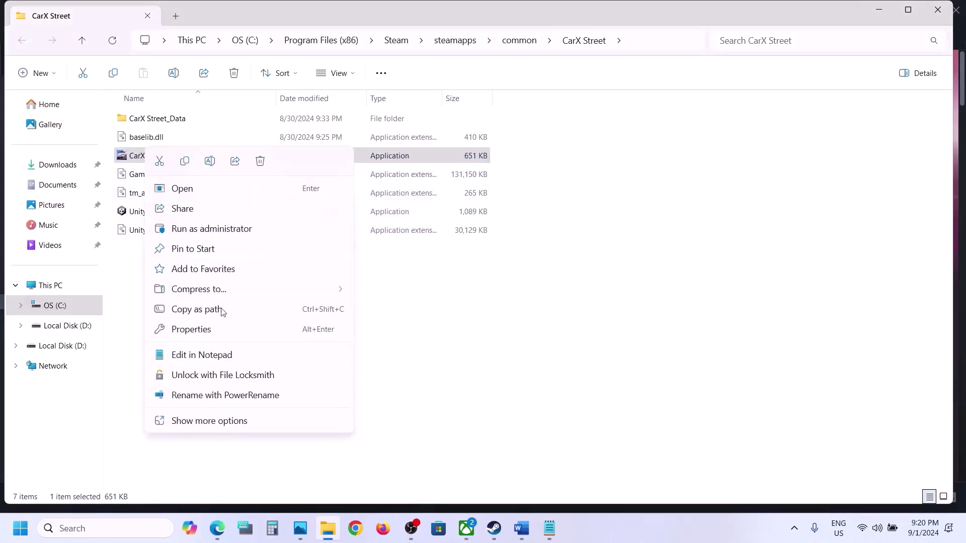
{"action": "left_click", "coordinate": [212, 329]}
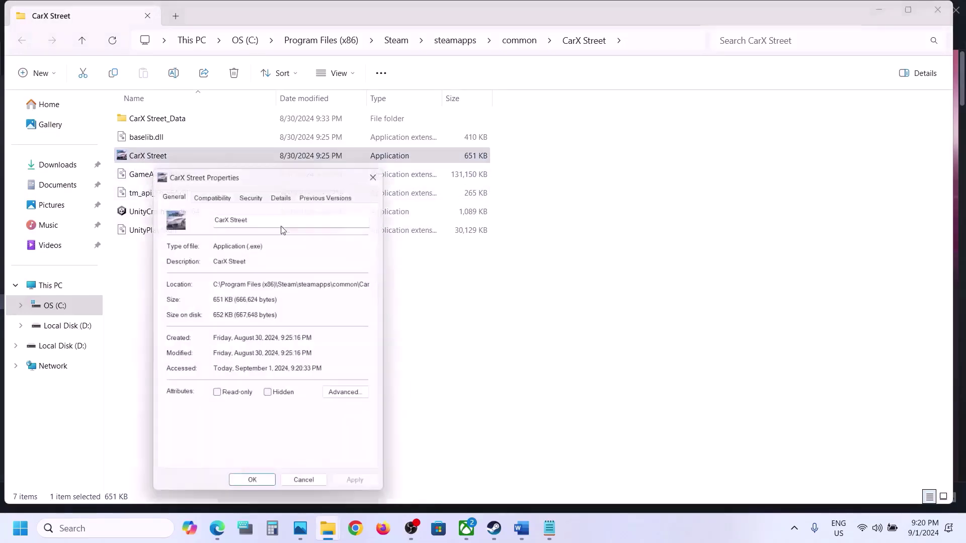
{"action": "left_click", "coordinate": [211, 191]}
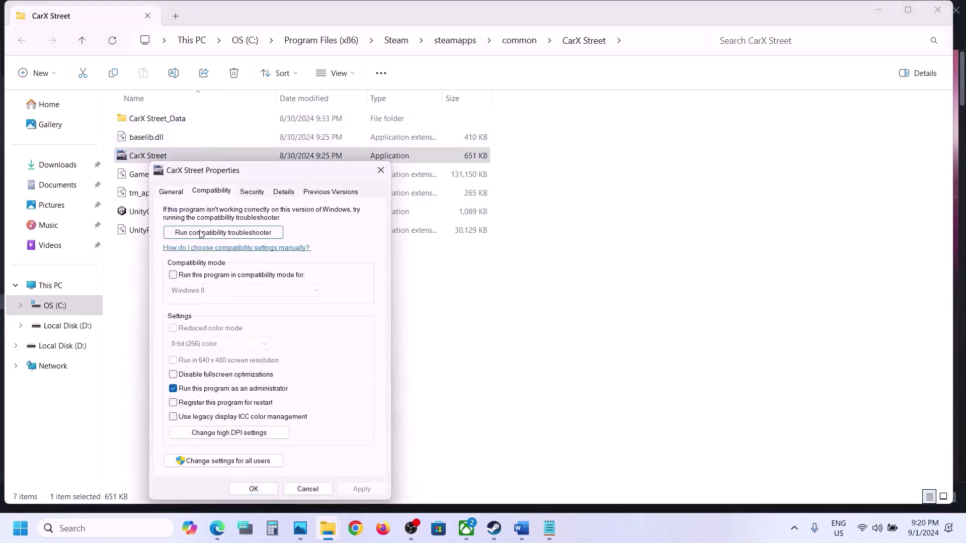
{"action": "left_click", "coordinate": [173, 275]}
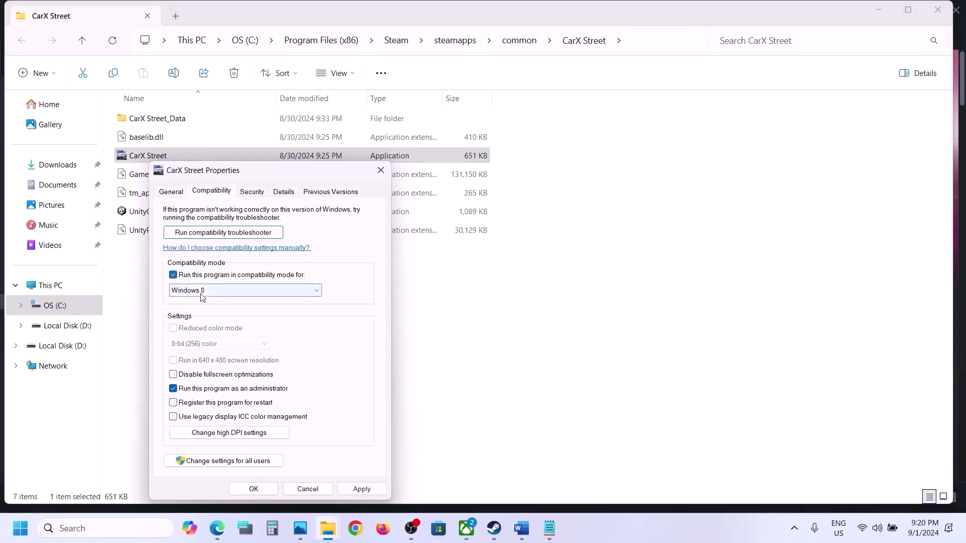
{"action": "left_click", "coordinate": [351, 488]}
{"action": "left_click", "coordinate": [254, 489]}
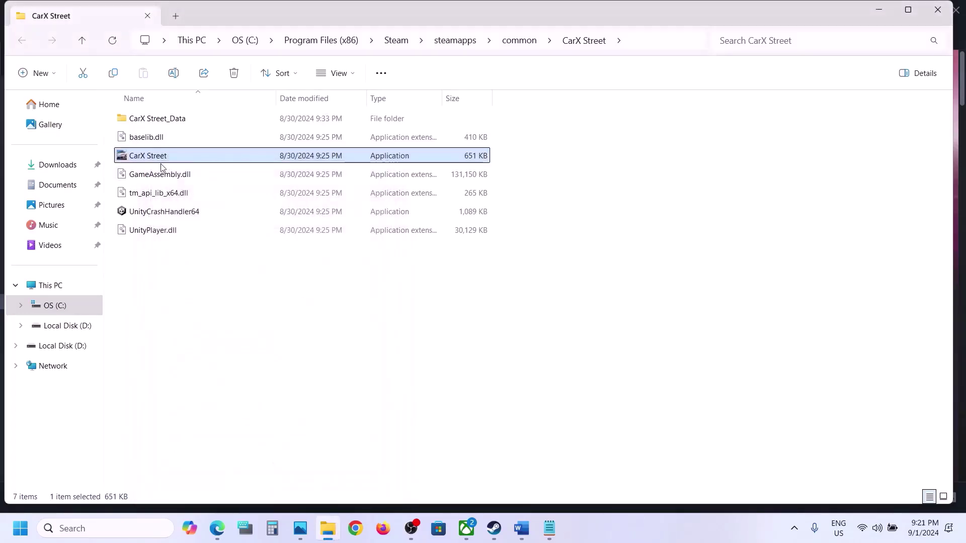
Change the CarX Street application's compatibility mode to Windows 7 and disable fullscreen optimizations
{"action": "right_click", "coordinate": [181, 157]}
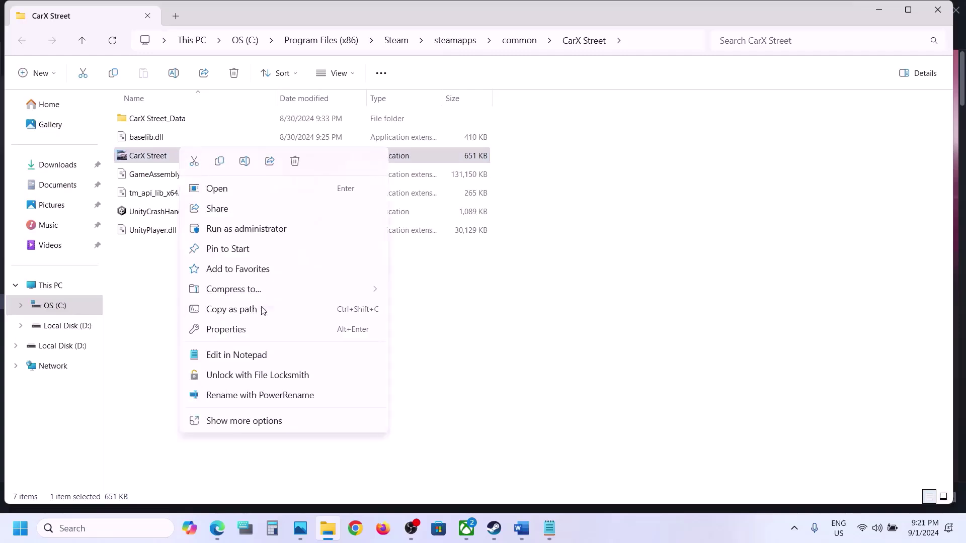
{"action": "left_click", "coordinate": [248, 328]}
{"action": "left_click", "coordinate": [253, 187]}
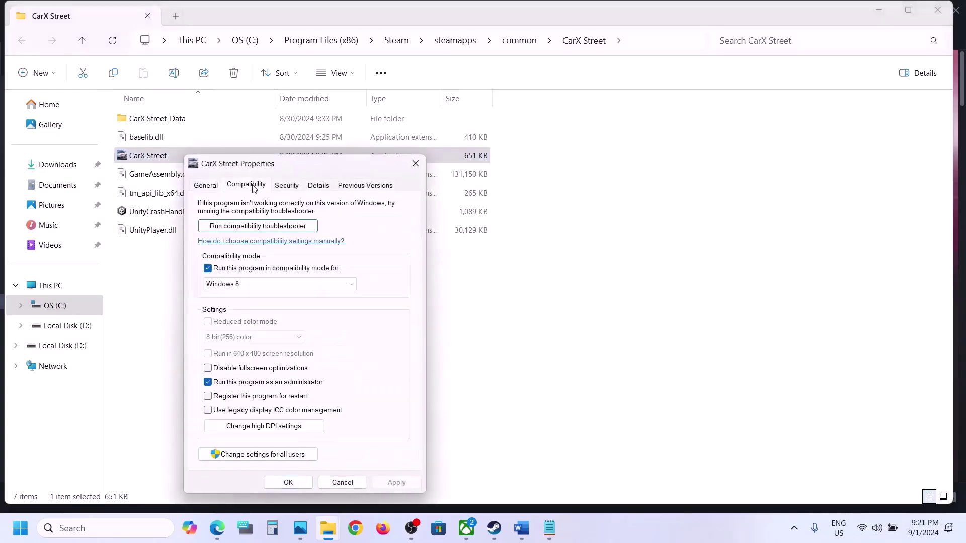
{"action": "left_click", "coordinate": [231, 283]}
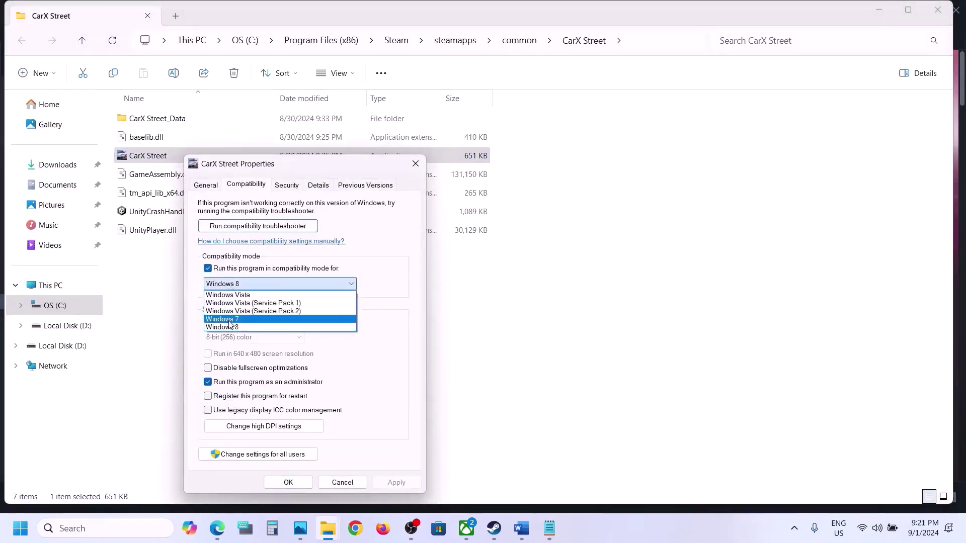
{"action": "left_click", "coordinate": [230, 320]}
{"action": "left_click", "coordinate": [398, 484]}
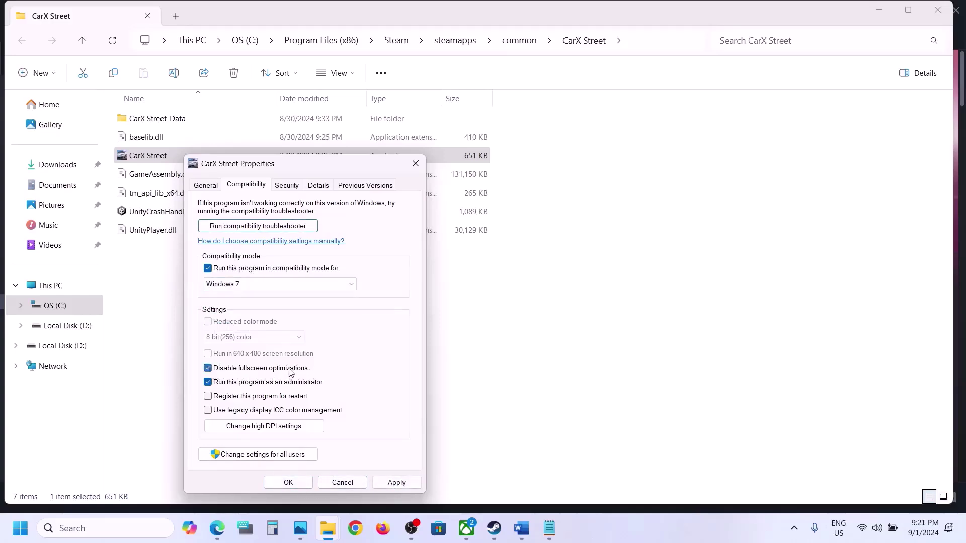
{"action": "left_click", "coordinate": [396, 482]}
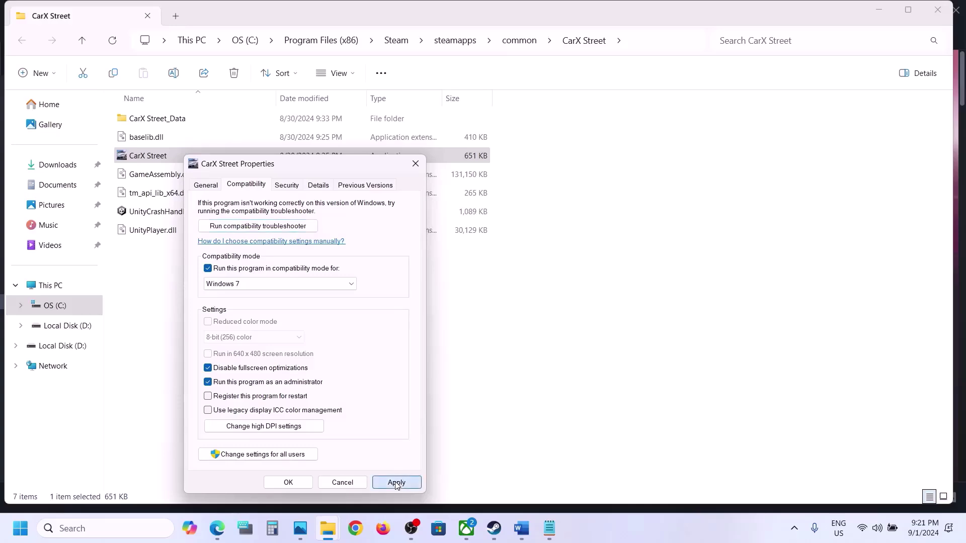
{"action": "left_click", "coordinate": [288, 482]}
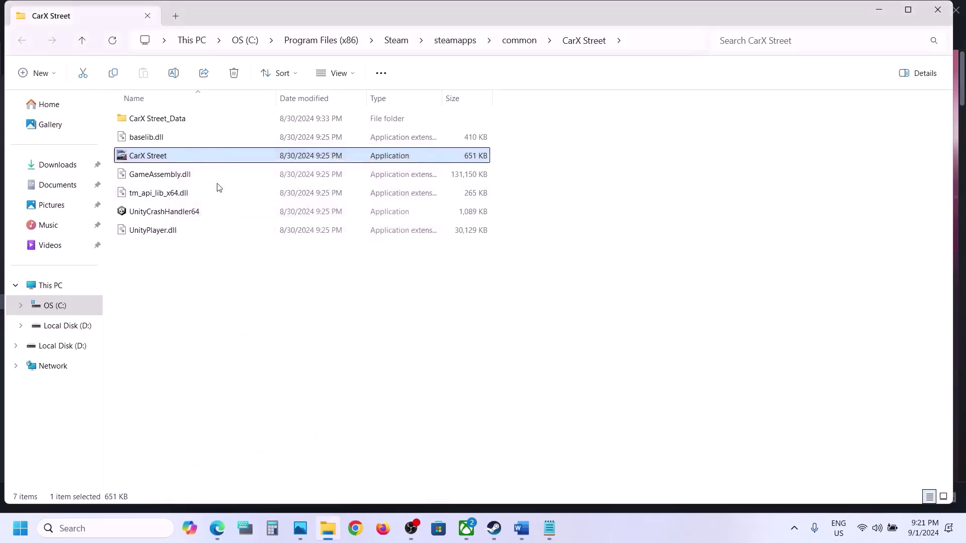
Turn off compatibility mode, disabled fullscreen optimizations and run as administrator for the CarX Street application
{"action": "right_click", "coordinate": [169, 162]}
{"action": "left_click", "coordinate": [233, 328]}
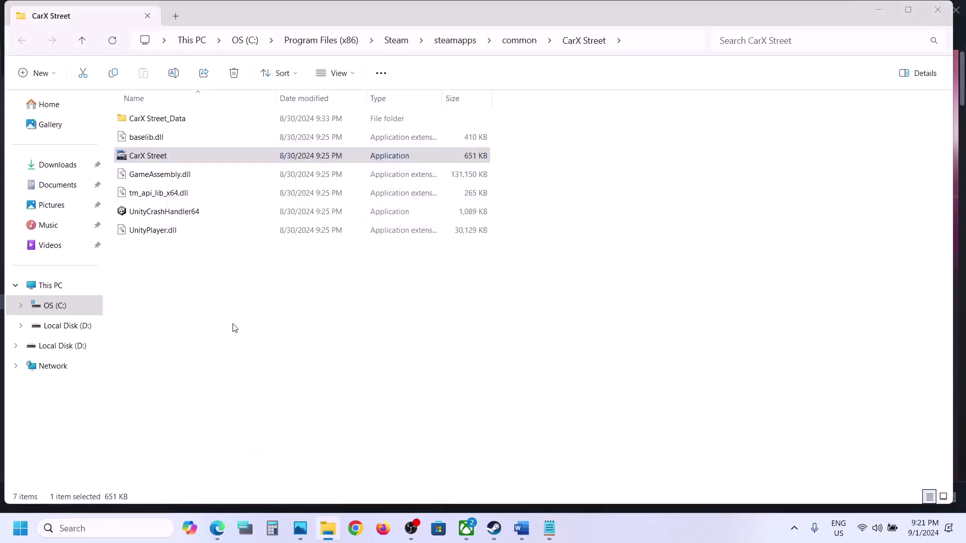
{"action": "left_click", "coordinate": [235, 190]}
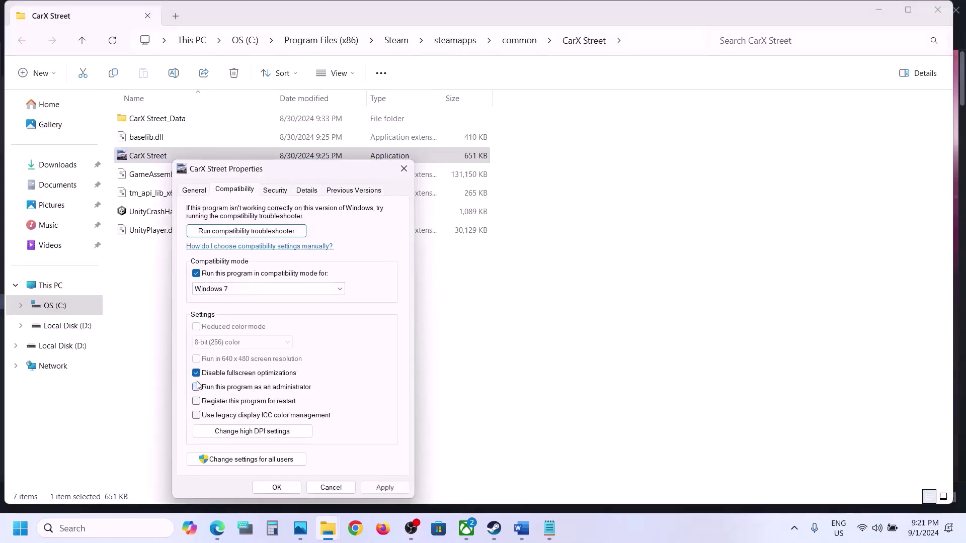
{"action": "left_click", "coordinate": [197, 273]}
{"action": "left_click", "coordinate": [385, 488]}
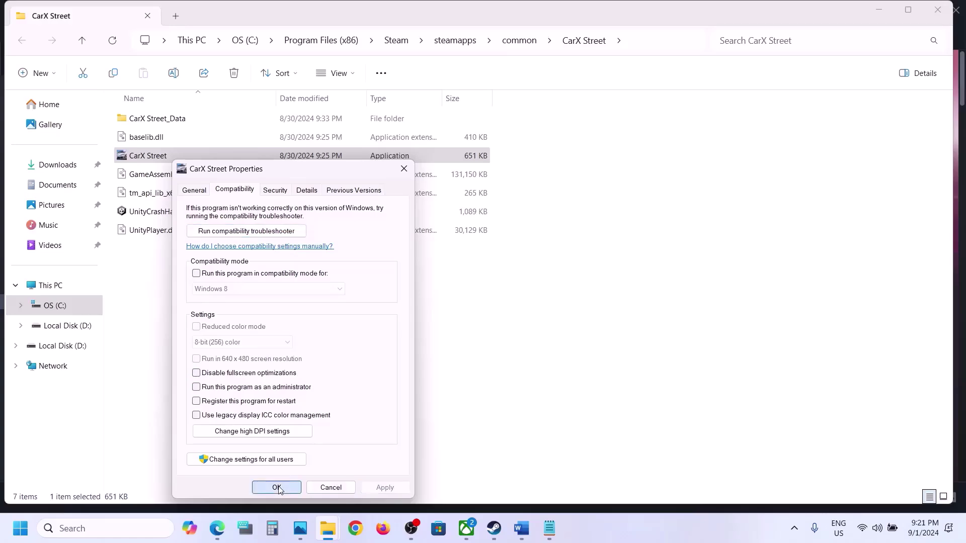
{"action": "left_click", "coordinate": [277, 487]}
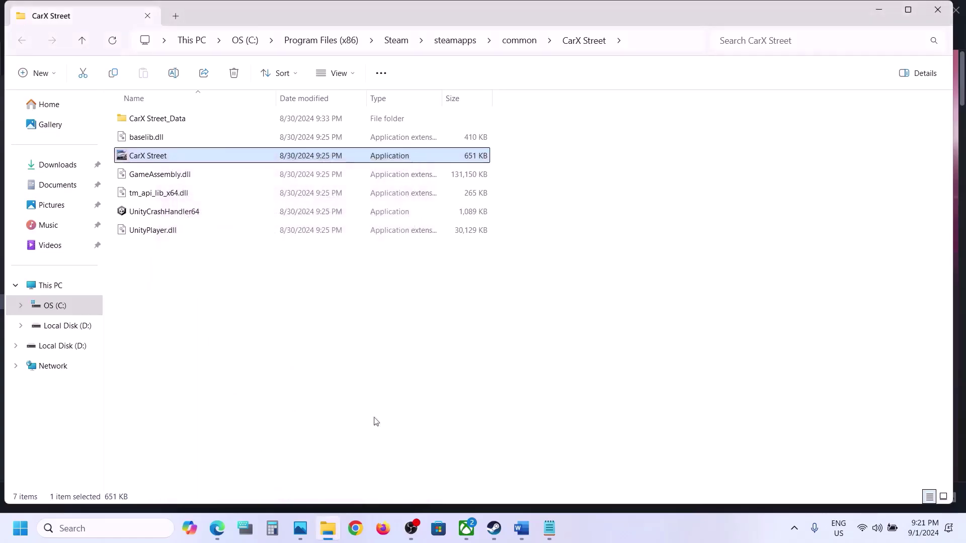
Close the game folder and highlight the Step 3 instructions in the Word notes on allowing the game exe in antivirus programs
{"action": "left_click", "coordinate": [937, 9]}
{"action": "left_click", "coordinate": [522, 529]}
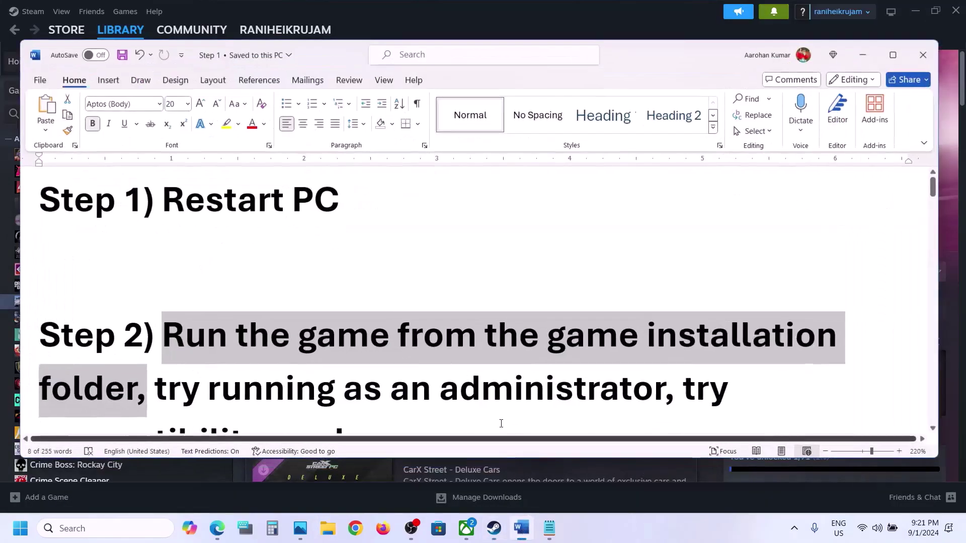
{"action": "scroll", "coordinate": [228, 278], "scroll_direction": "down", "scroll_amount": 6}
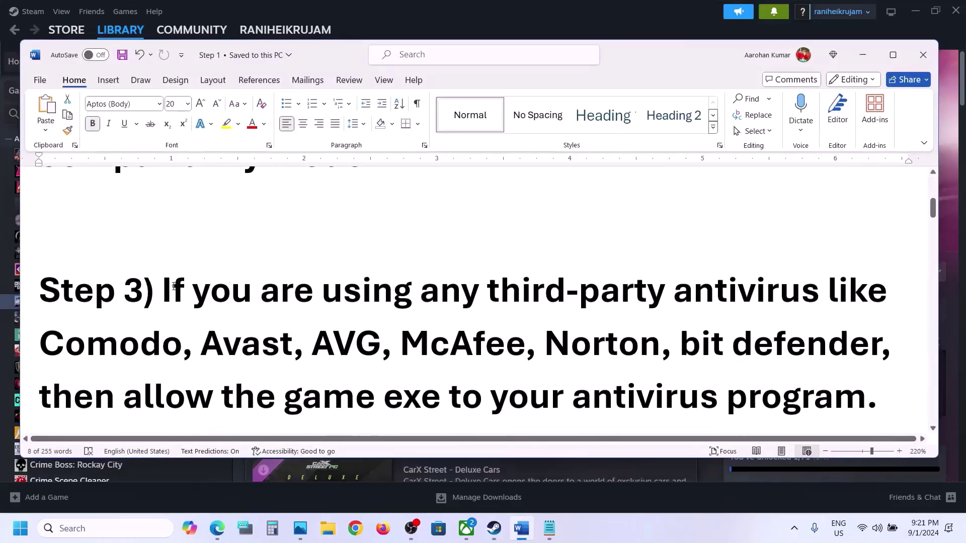
{"action": "left_click_drag", "start_coordinate": [174, 289], "coordinate": [730, 347]}
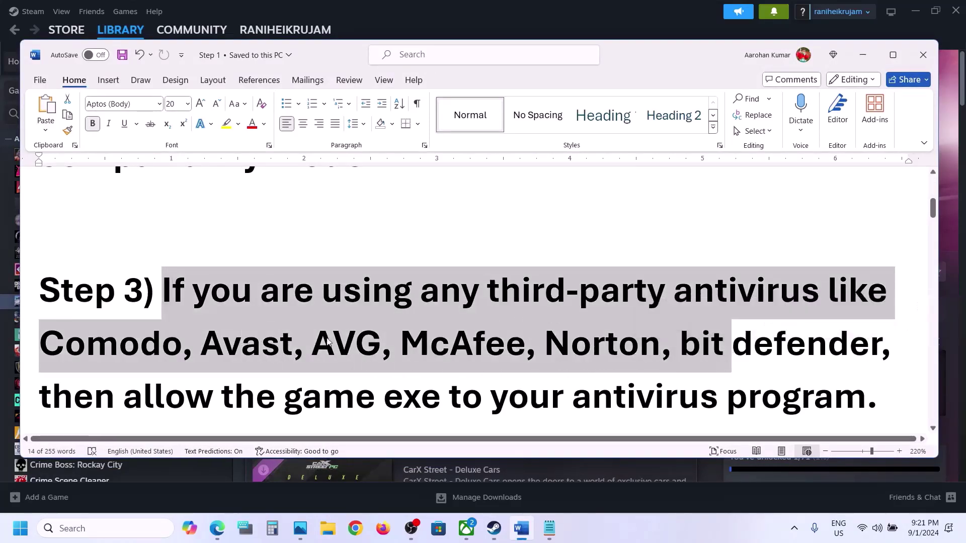
{"action": "scroll", "coordinate": [220, 347], "scroll_direction": "down", "scroll_amount": 1}
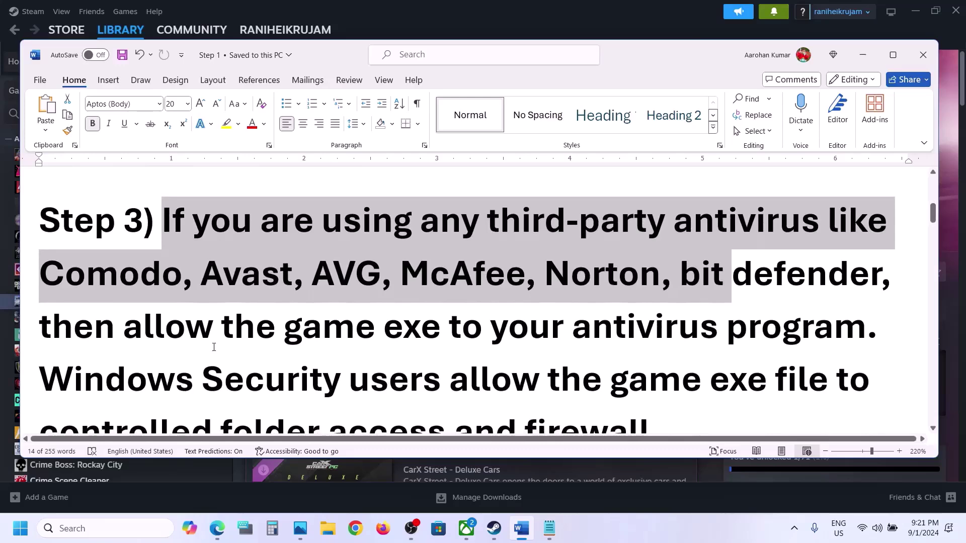
{"action": "left_click_drag", "start_coordinate": [124, 328], "coordinate": [865, 340]}
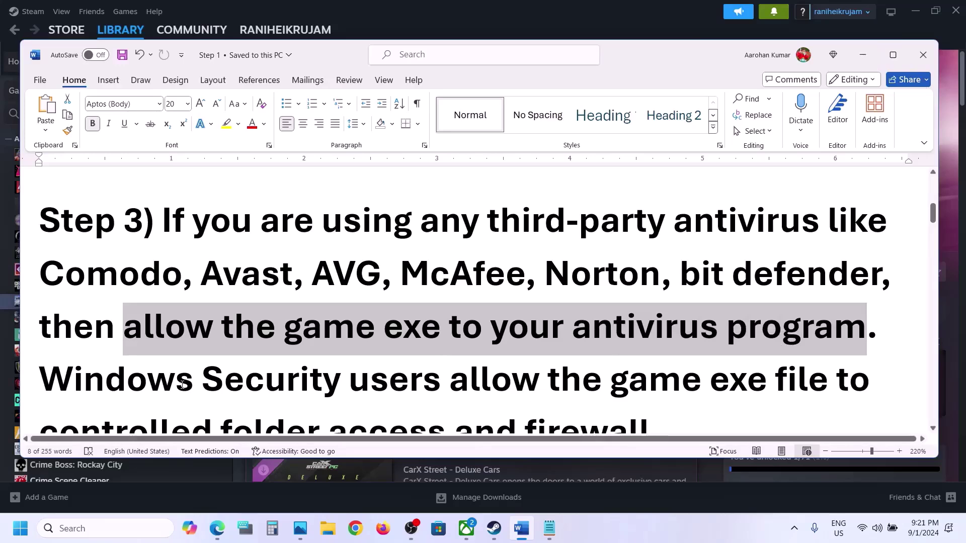
{"action": "left_click_drag", "start_coordinate": [281, 385], "coordinate": [41, 380]}
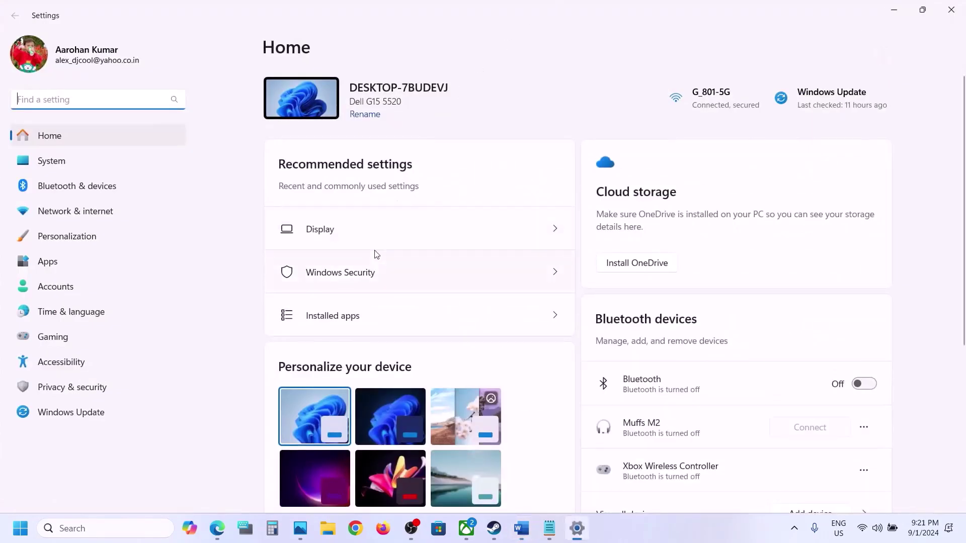
Open the list of apps allowed through Controlled folder access in Windows Security's ransomware protection settings
{"action": "left_click", "coordinate": [81, 390]}
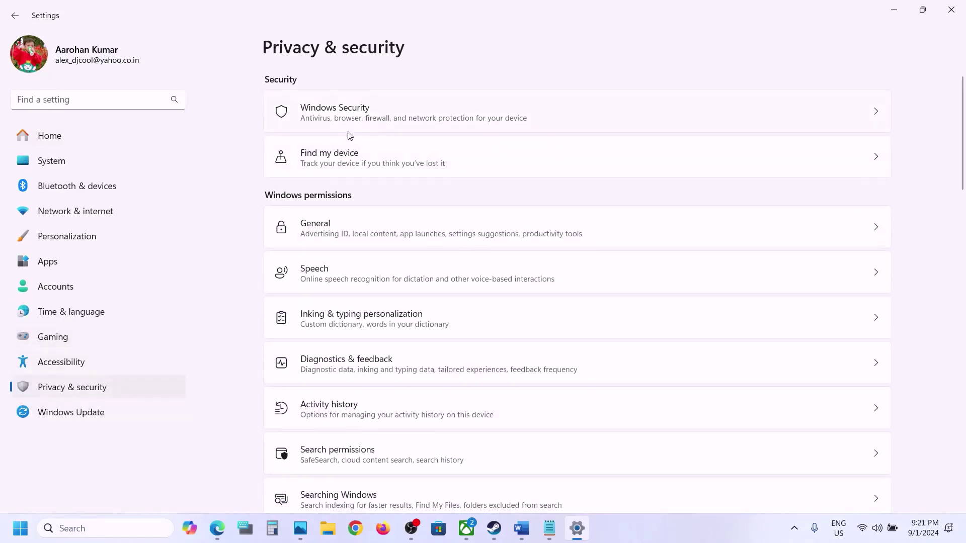
{"action": "left_click", "coordinate": [366, 111]}
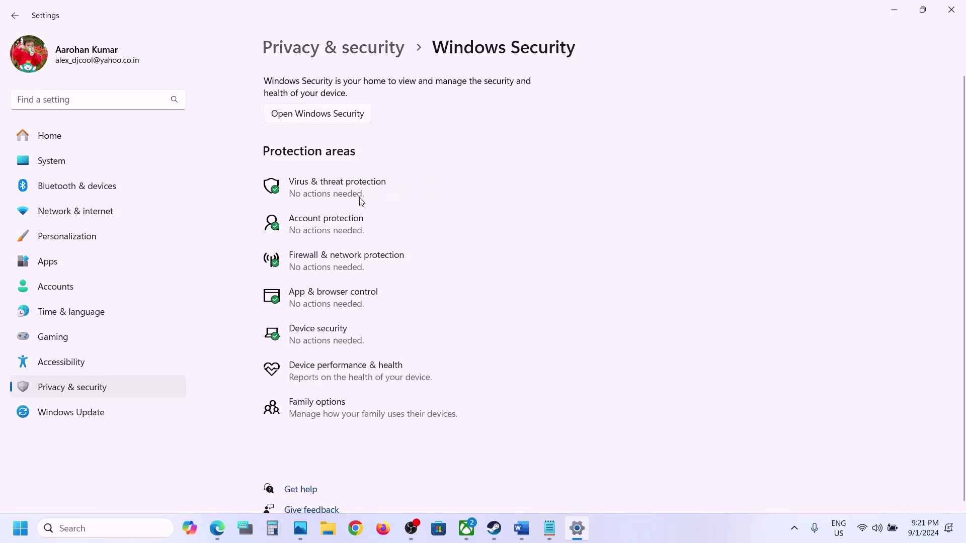
{"action": "left_click", "coordinate": [361, 201]}
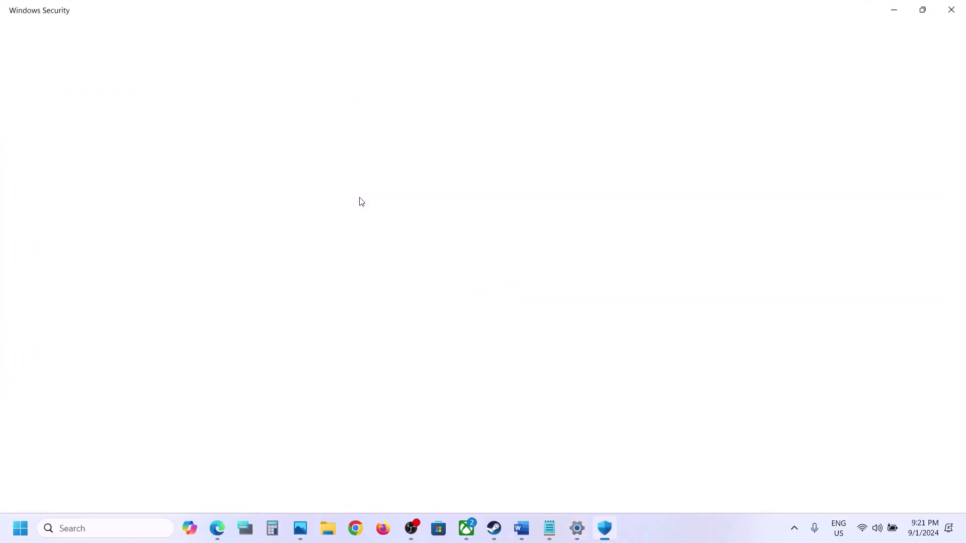
{"action": "scroll", "coordinate": [360, 200], "scroll_direction": "down", "scroll_amount": 3}
{"action": "scroll", "coordinate": [287, 449], "scroll_direction": "up", "scroll_amount": 1}
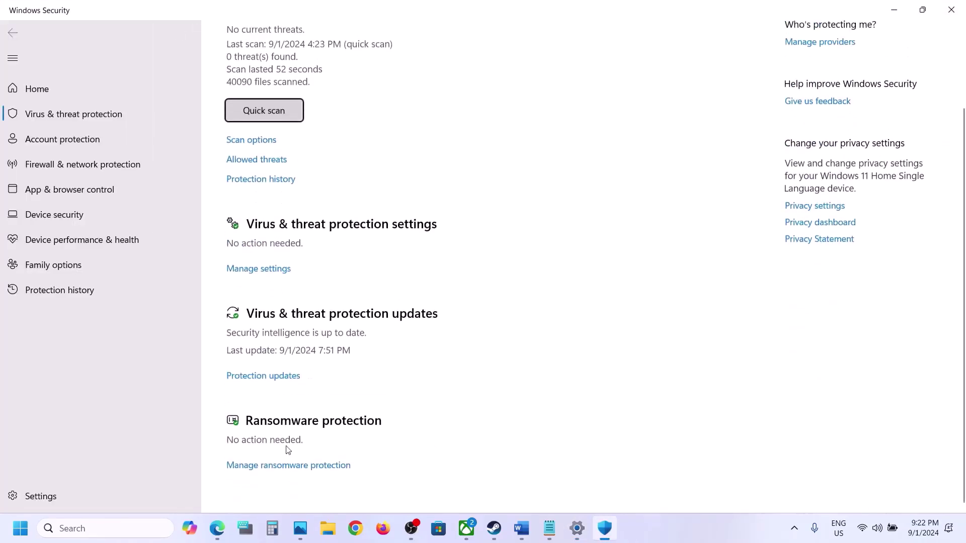
{"action": "left_click", "coordinate": [302, 476]}
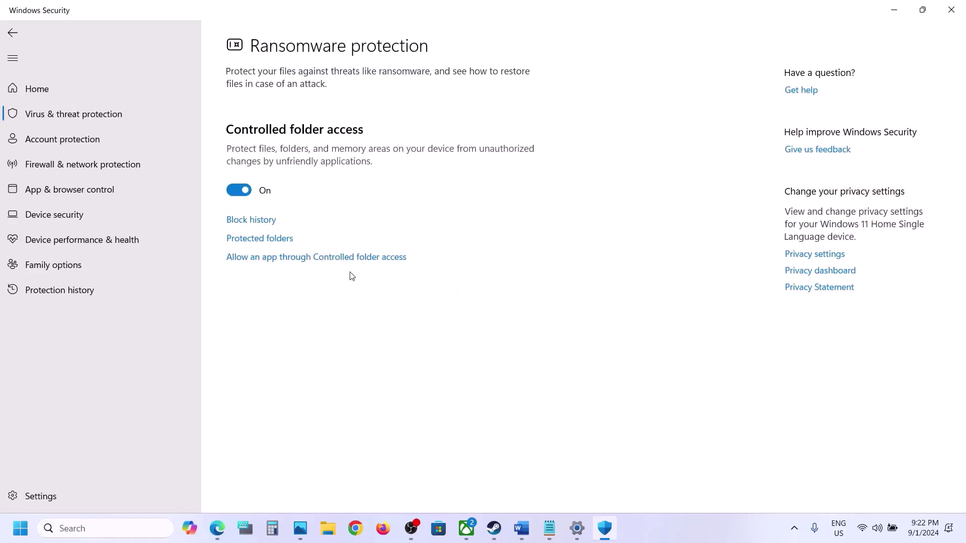
{"action": "left_click", "coordinate": [314, 257]}
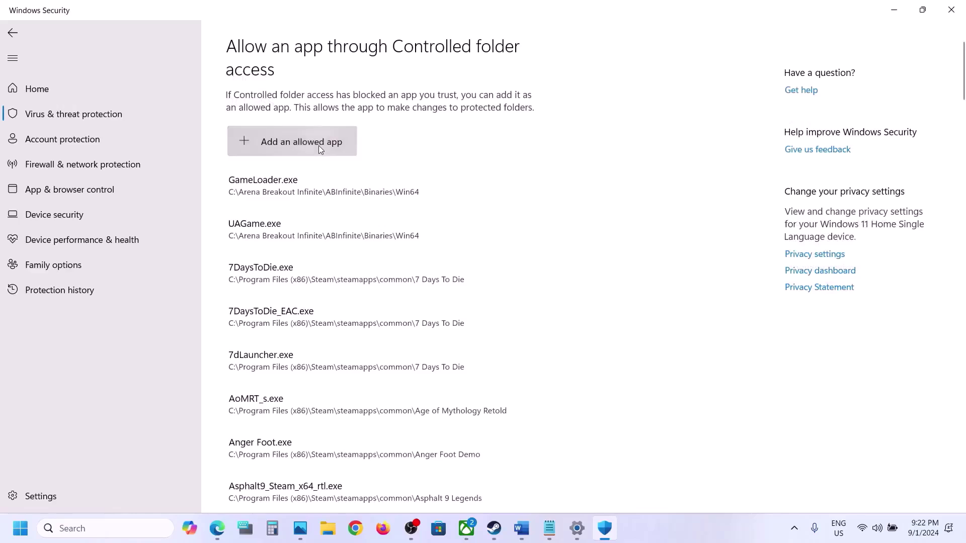
Start adding an allowed app and browse to the Steam folder in C: Program Files (x86)
{"action": "left_click", "coordinate": [318, 146]}
{"action": "left_click", "coordinate": [280, 192]}
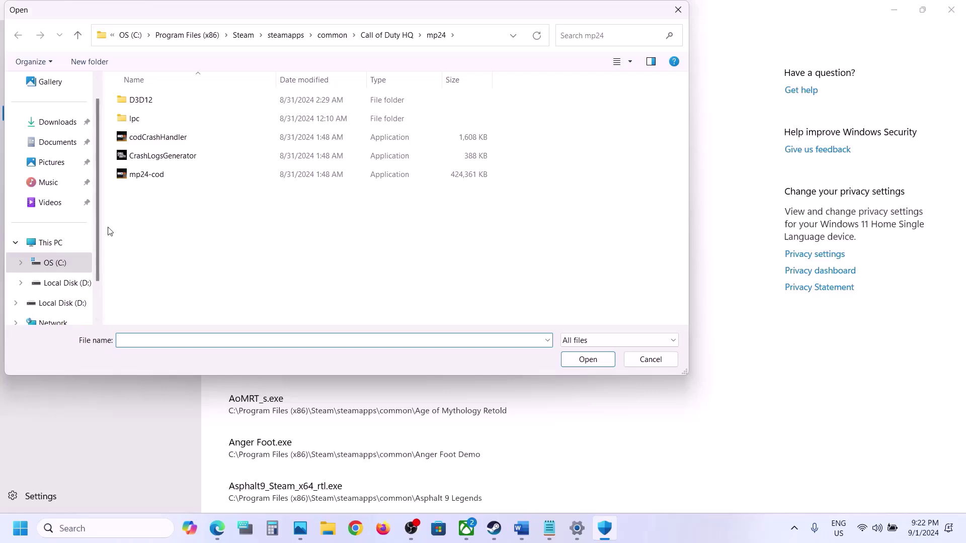
{"action": "left_click", "coordinate": [49, 243]}
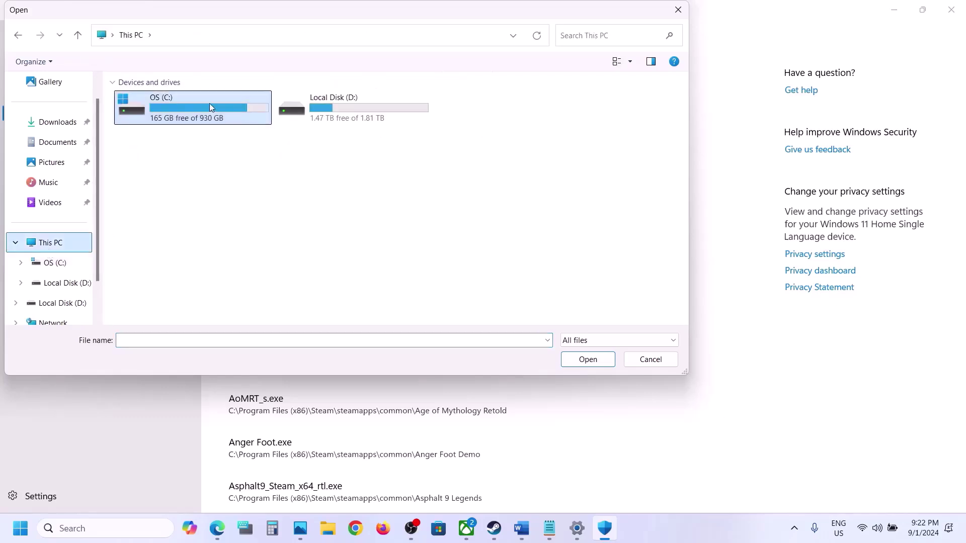
{"action": "double_click", "coordinate": [209, 104]}
{"action": "scroll", "coordinate": [194, 173], "scroll_direction": "down", "scroll_amount": 2}
{"action": "double_click", "coordinate": [179, 206]}
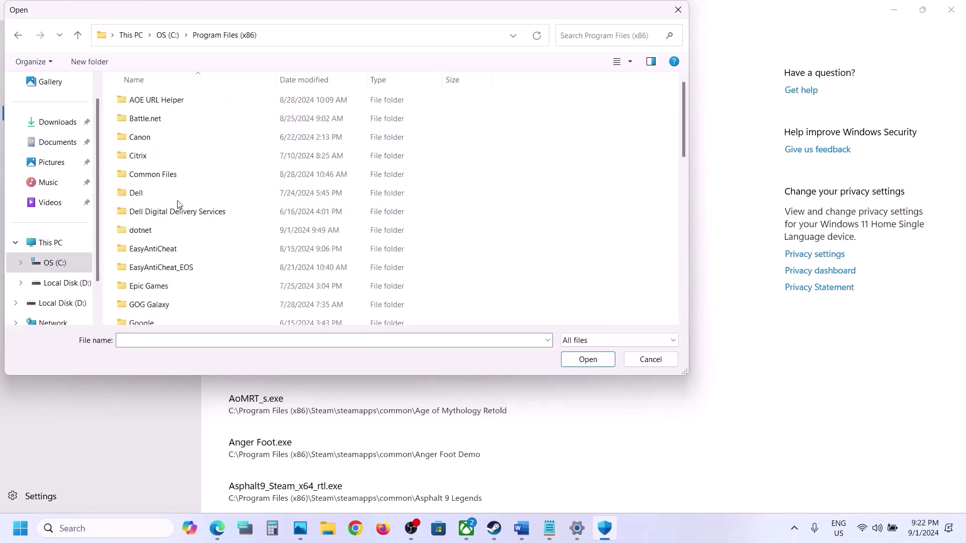
{"action": "scroll", "coordinate": [179, 205], "scroll_direction": "down", "scroll_amount": 5}
{"action": "double_click", "coordinate": [179, 168]}
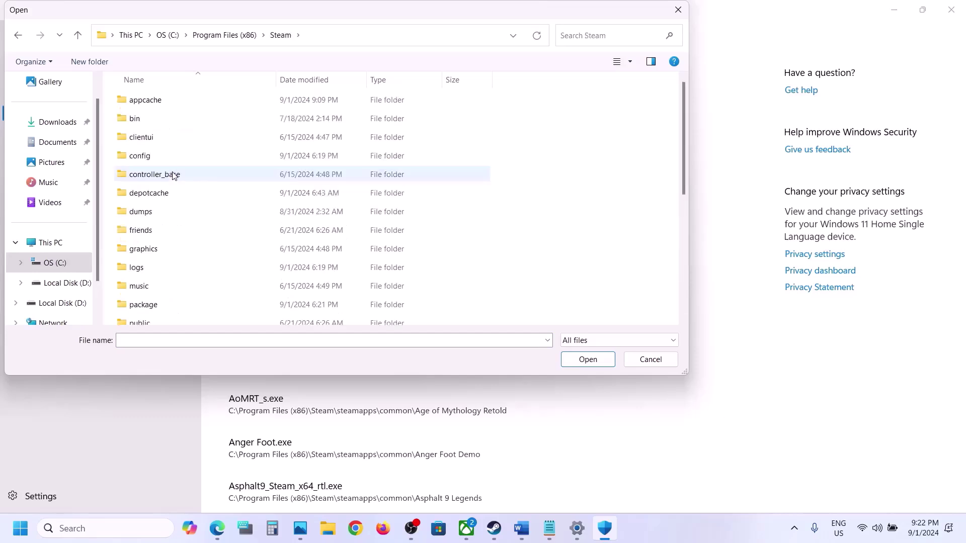
Add the CarX Street application from steamapps\common\CarX Street to the apps allowed through Controlled folder access
{"action": "scroll", "coordinate": [190, 192], "scroll_direction": "down", "scroll_amount": 1}
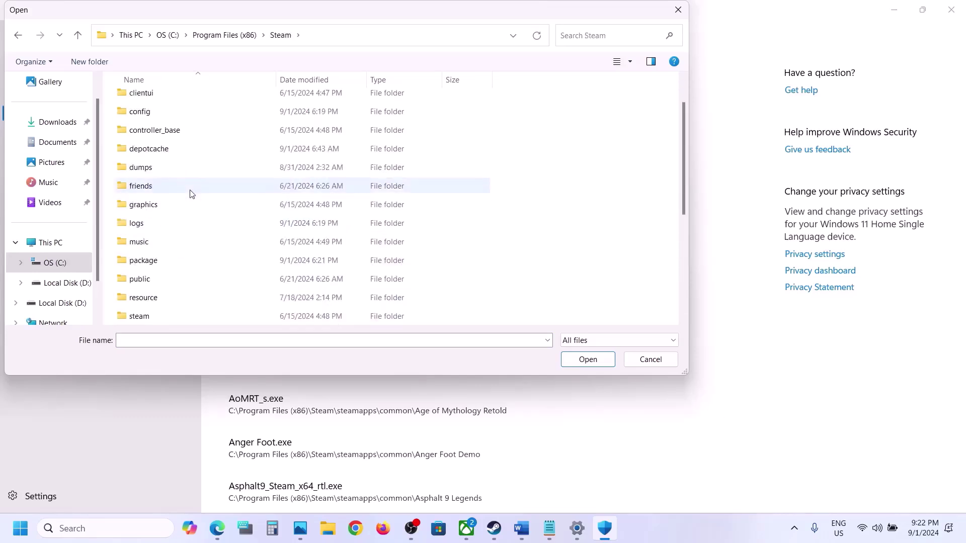
{"action": "scroll", "coordinate": [172, 232], "scroll_direction": "down", "scroll_amount": 2}
{"action": "double_click", "coordinate": [172, 230]}
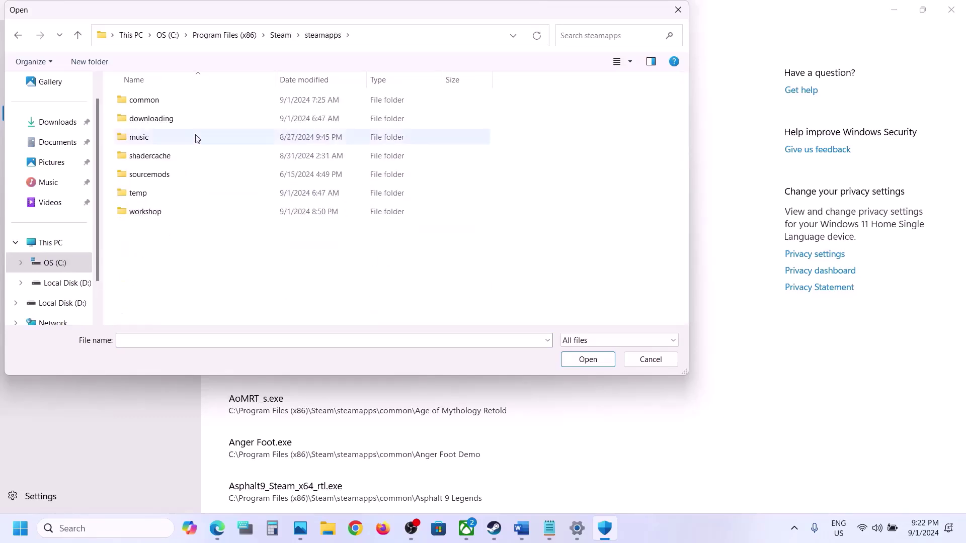
{"action": "double_click", "coordinate": [169, 105]}
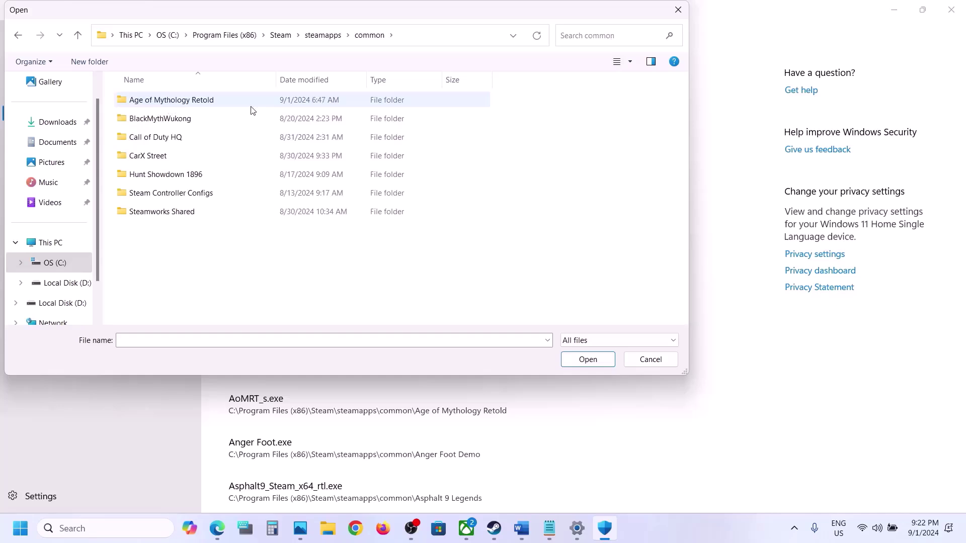
{"action": "double_click", "coordinate": [153, 156]}
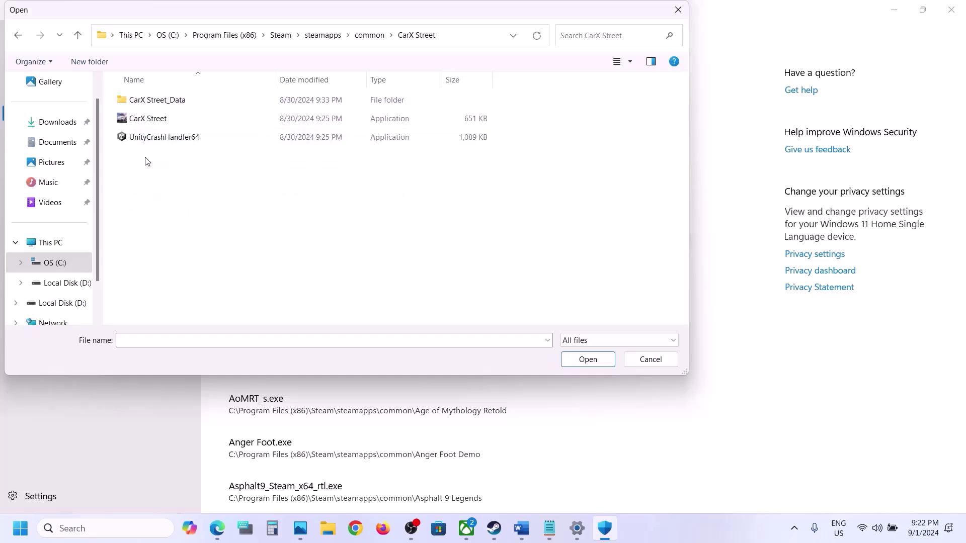
{"action": "left_click", "coordinate": [155, 126]}
{"action": "left_click", "coordinate": [579, 365]}
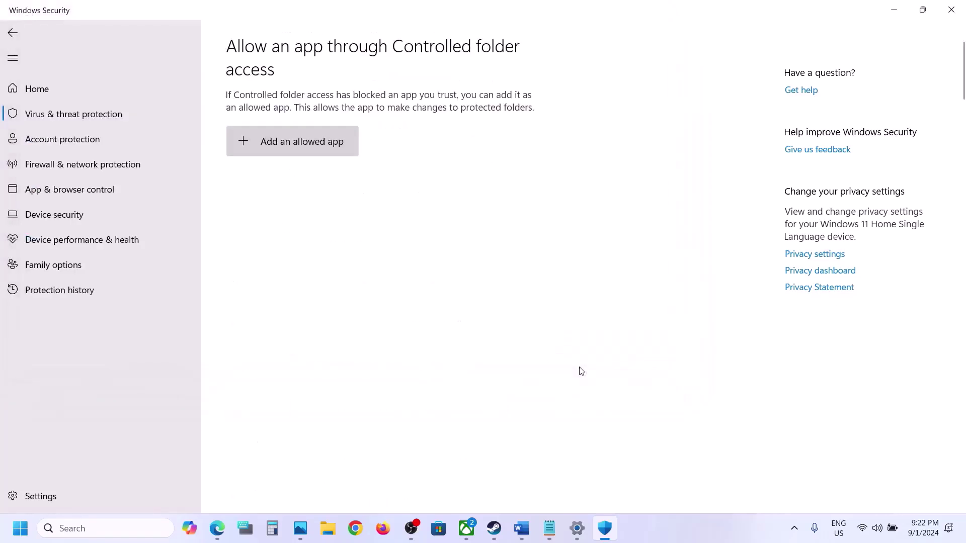
Find and open Control Panel and bring up Windows Defender Firewall's list of allowed apps
{"action": "left_click", "coordinate": [67, 528]}
{"action": "type", "text": "cont"}
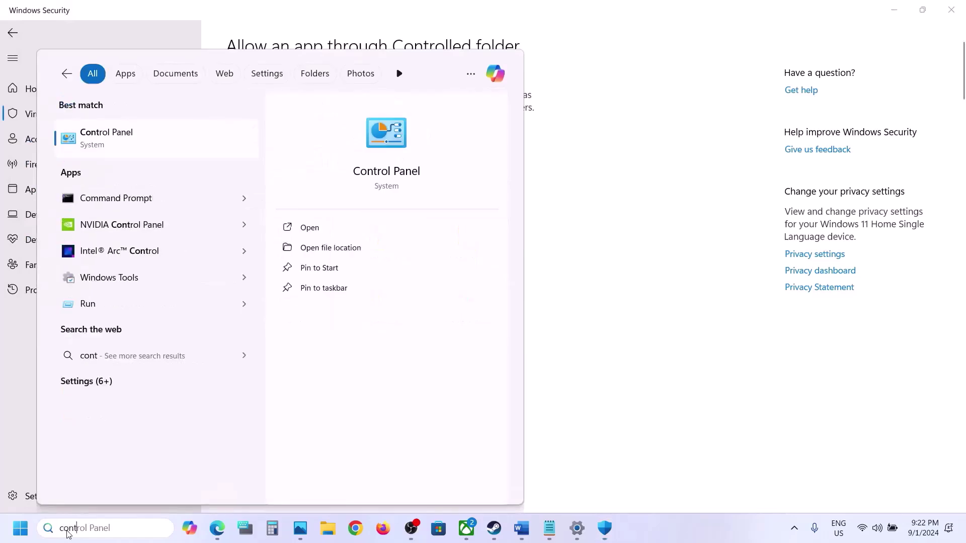
{"action": "type", "text": "rol"}
{"action": "key", "text": "Return"}
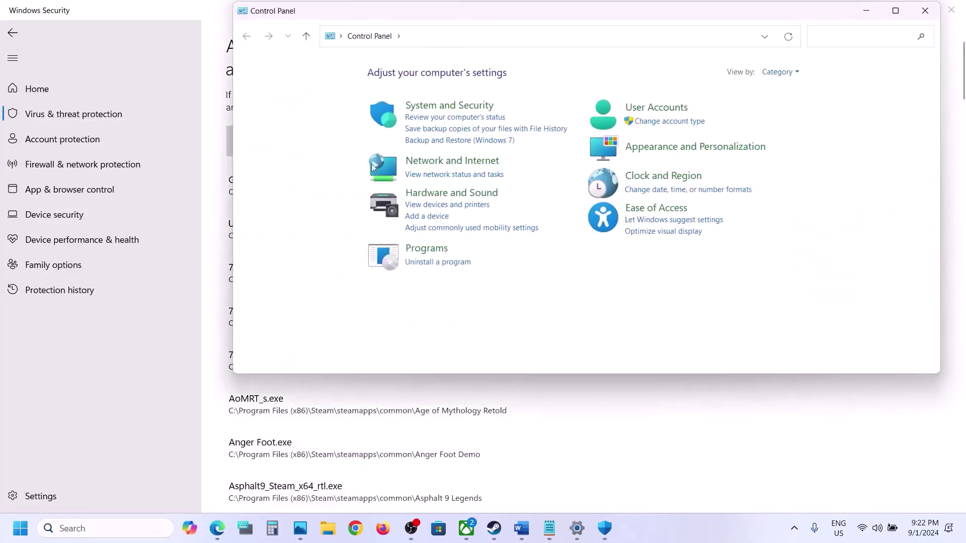
{"action": "left_click", "coordinate": [479, 105]}
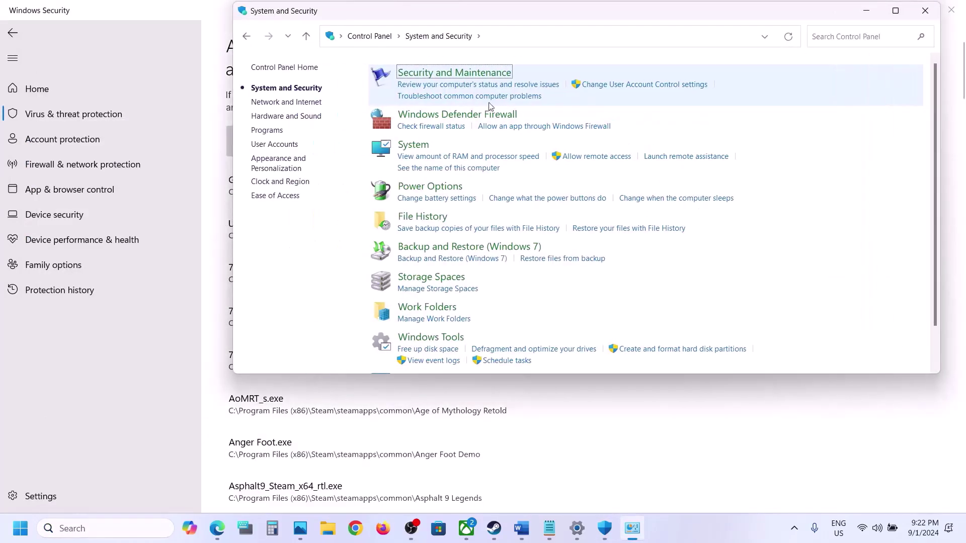
{"action": "left_click", "coordinate": [478, 116]}
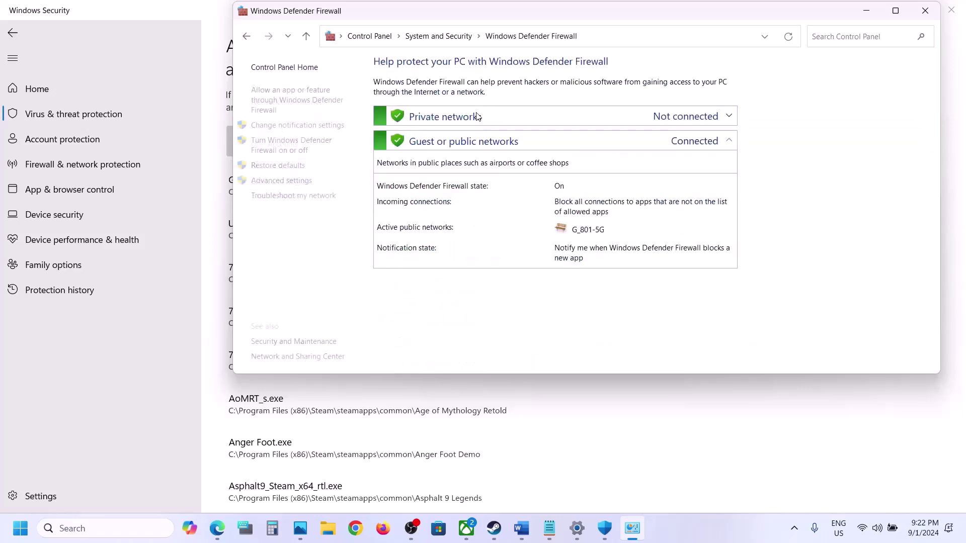
{"action": "left_click", "coordinate": [291, 101]}
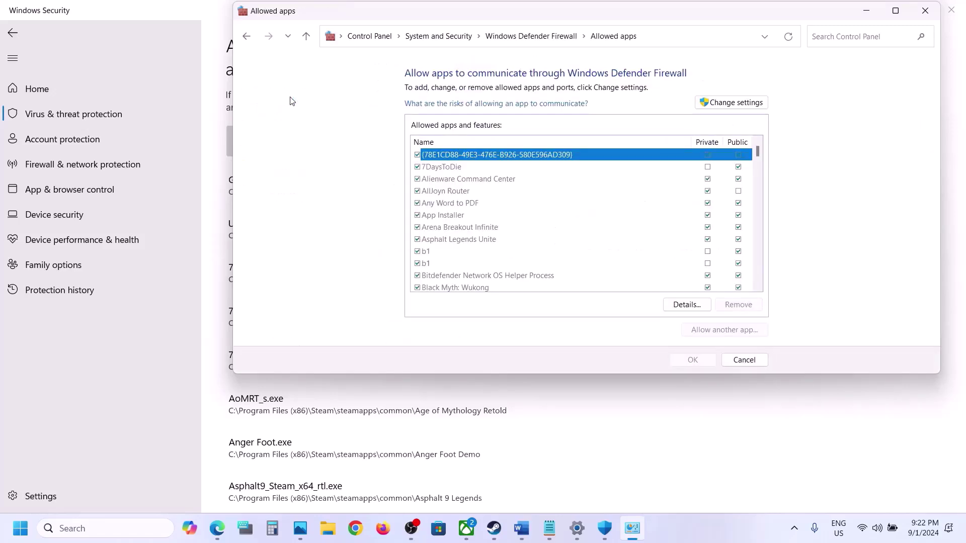
Try to allow another app through the firewall using the CarX Street application from its Steam folder, and close the dialog
{"action": "left_click", "coordinate": [736, 104]}
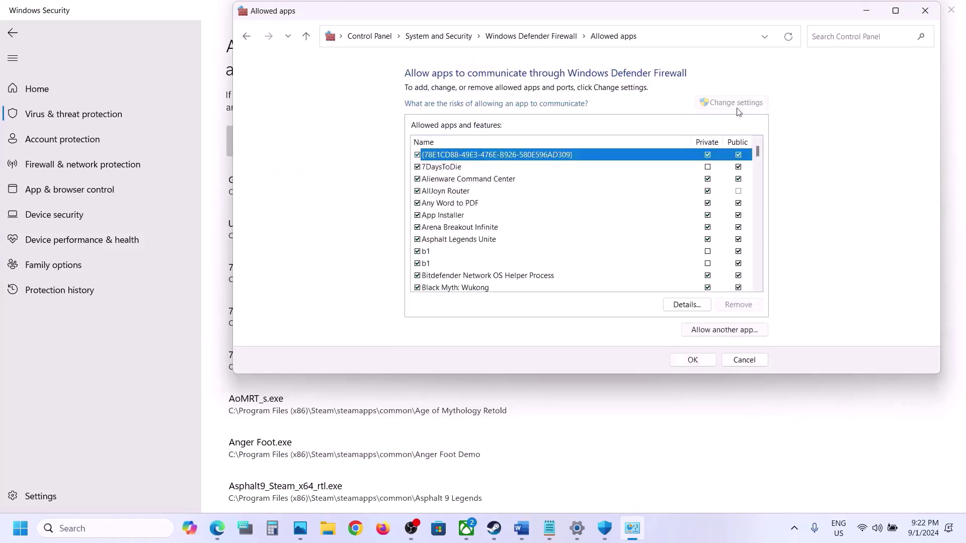
{"action": "left_click", "coordinate": [745, 331]}
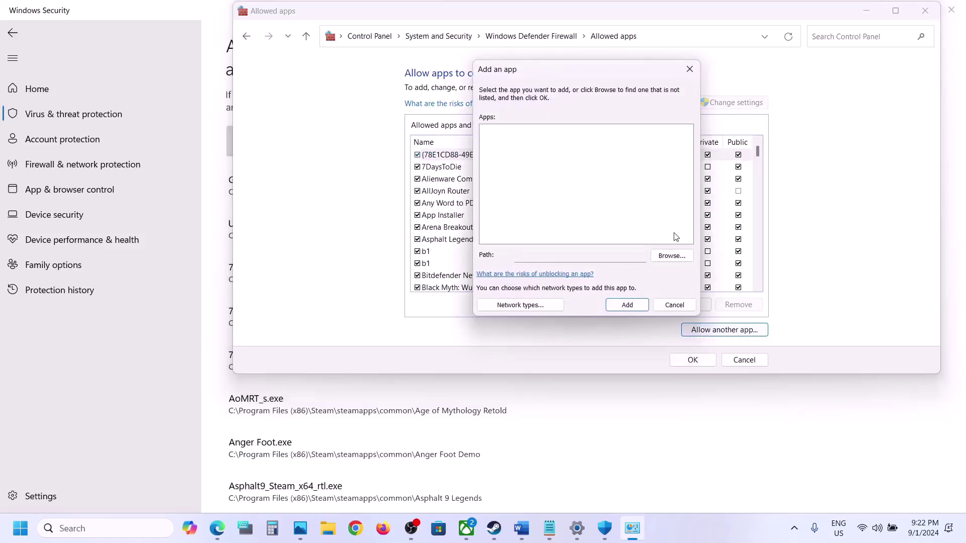
{"action": "left_click", "coordinate": [672, 256]}
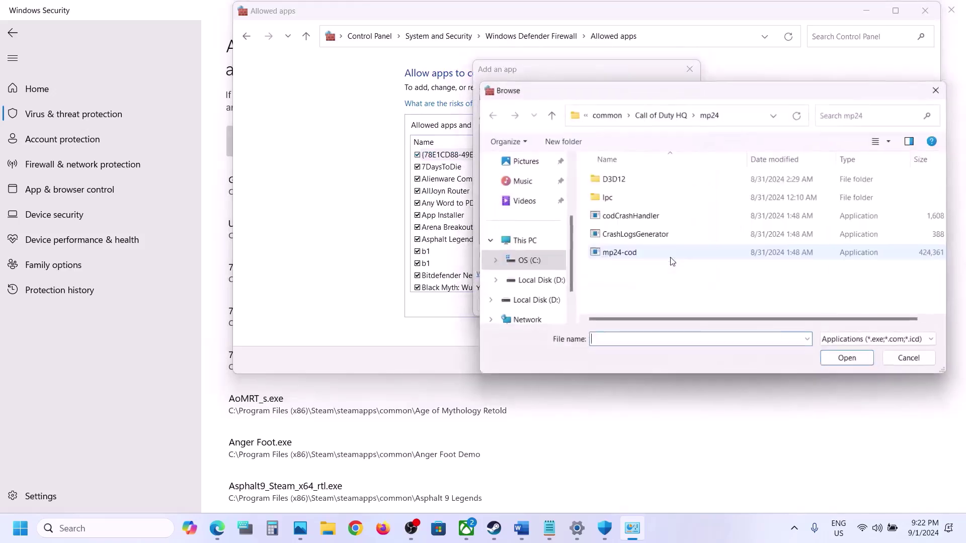
{"action": "left_click", "coordinate": [614, 119]}
{"action": "double_click", "coordinate": [619, 235]}
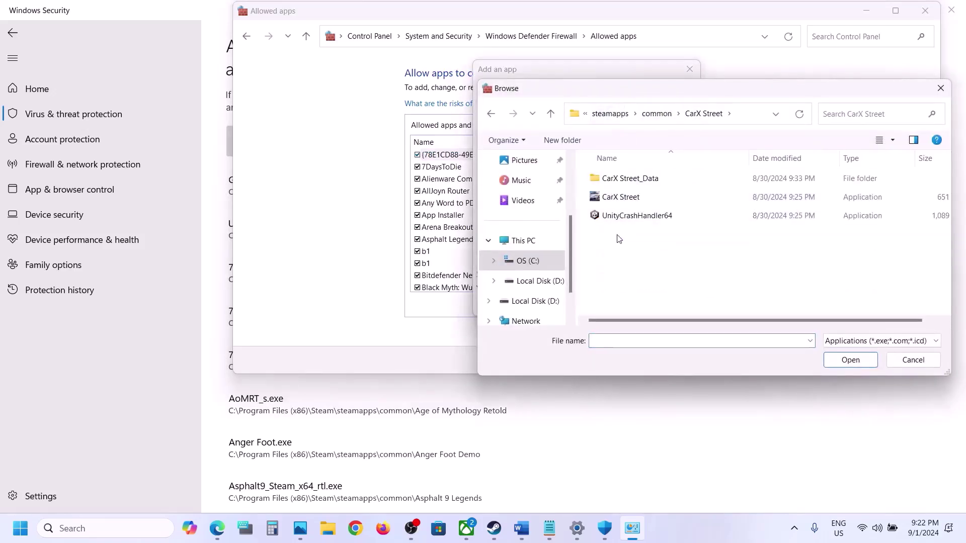
{"action": "left_click", "coordinate": [611, 196]}
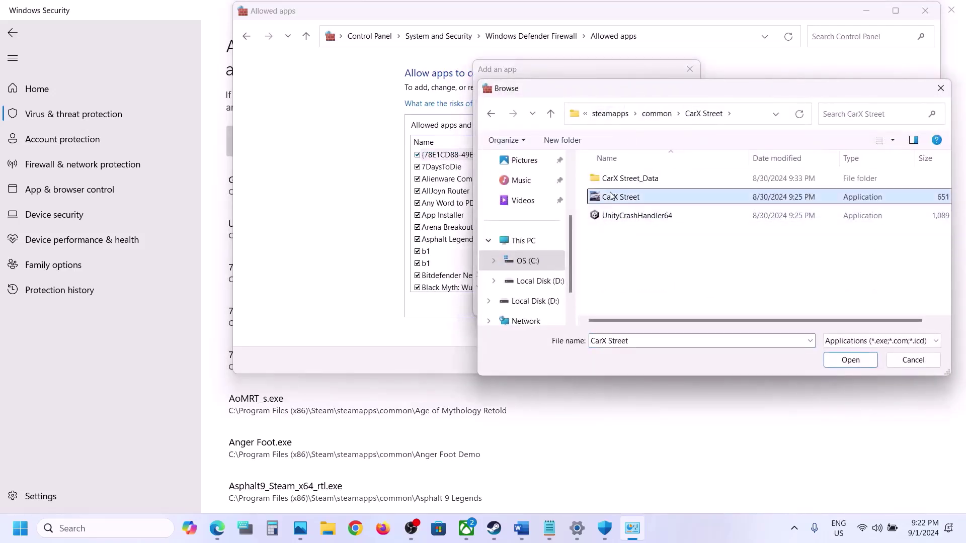
{"action": "left_click", "coordinate": [850, 361]}
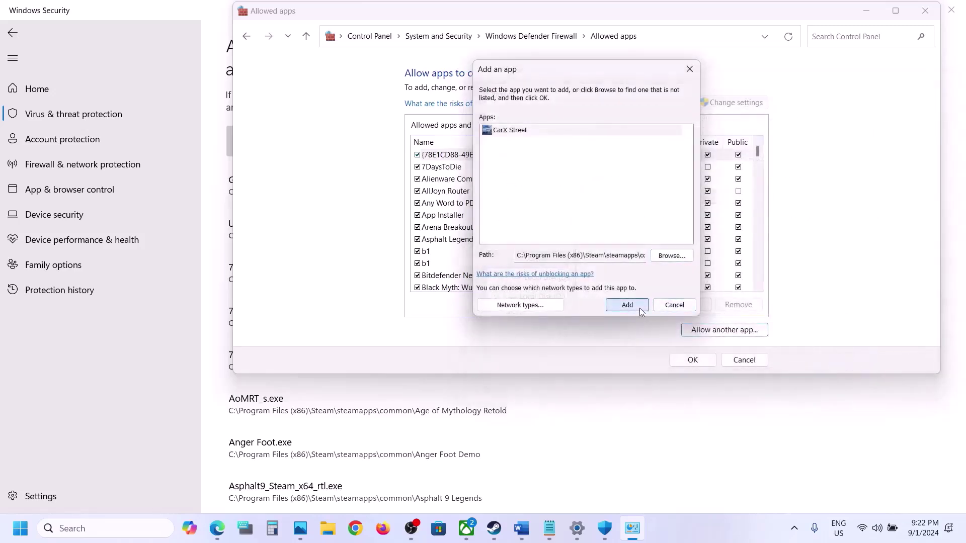
{"action": "left_click", "coordinate": [639, 308]}
{"action": "left_click", "coordinate": [550, 310]}
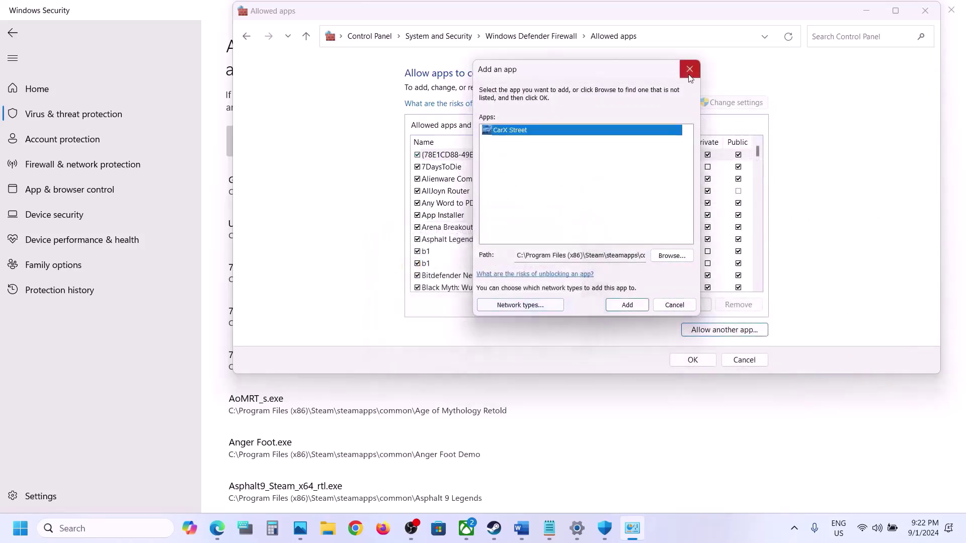
{"action": "left_click", "coordinate": [688, 73]}
Locate the CarX Street entry in the firewall's allowed apps list and check its private and public network access
{"action": "left_click", "coordinate": [539, 241]}
{"action": "key", "text": "c"}
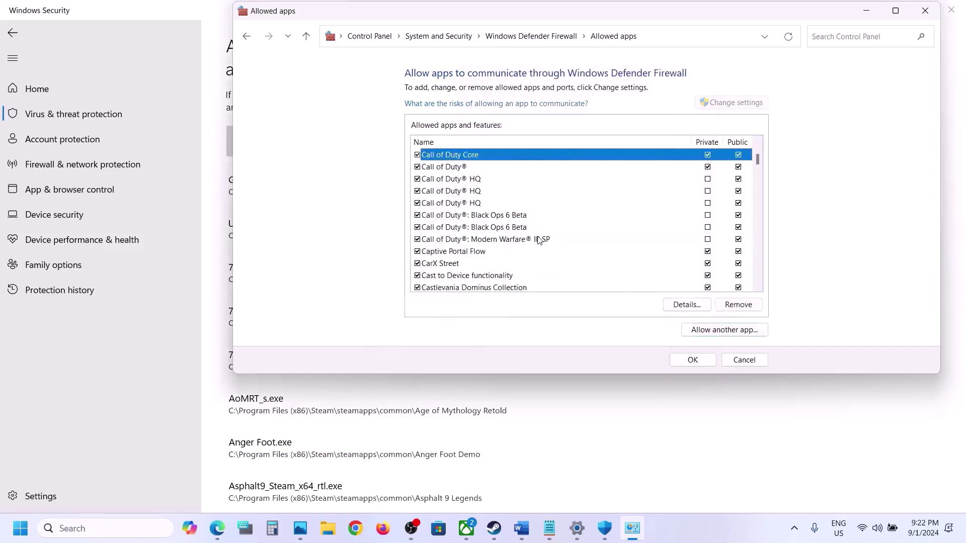
{"action": "left_click", "coordinate": [465, 263]}
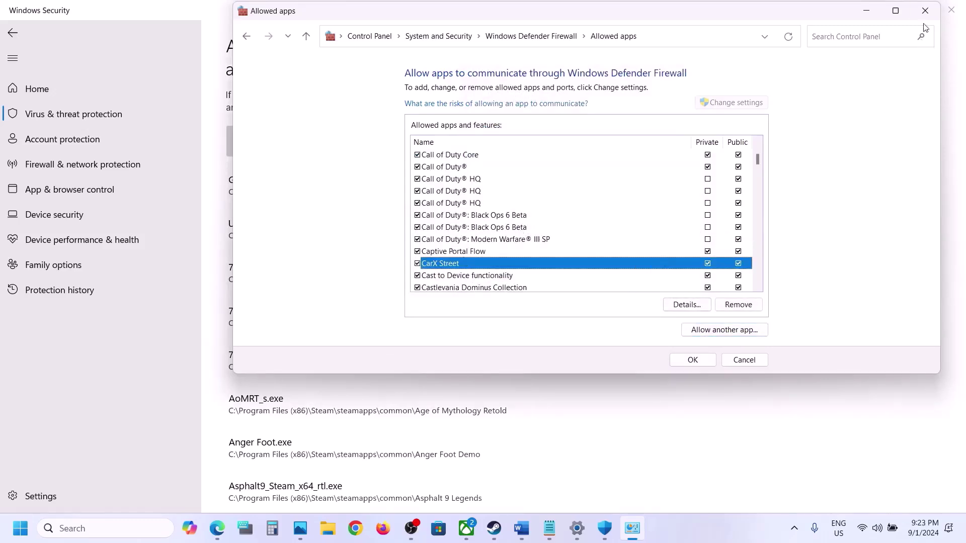
Close the firewall's allowed apps window, Windows Security and Settings
{"action": "left_click", "coordinate": [924, 11]}
{"action": "left_click", "coordinate": [951, 10]}
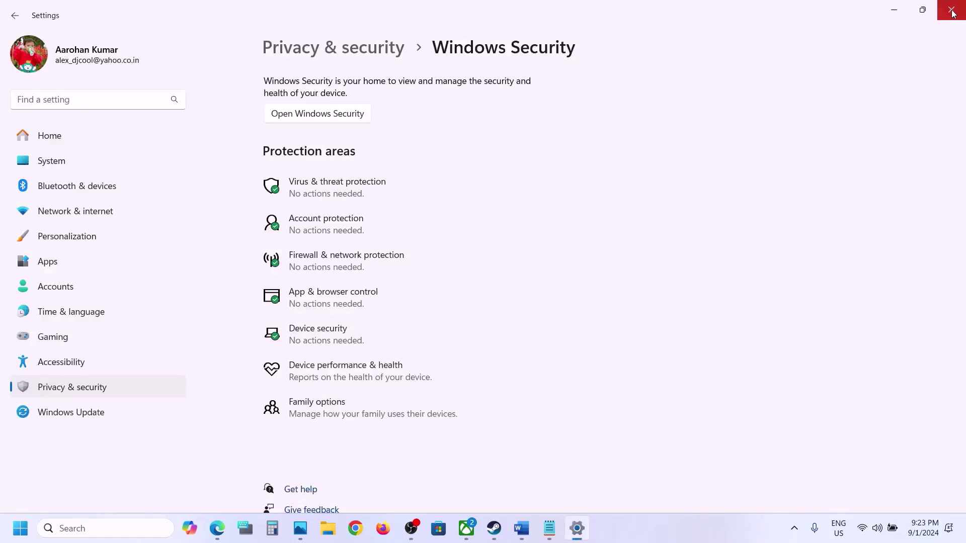
{"action": "left_click", "coordinate": [951, 10]}
Highlight the Step 4 graphics driver clean installation instruction in the Word notes, followed by the nvidia.com and amd.com addresses
{"action": "scroll", "coordinate": [449, 338], "scroll_direction": "down", "scroll_amount": 3}
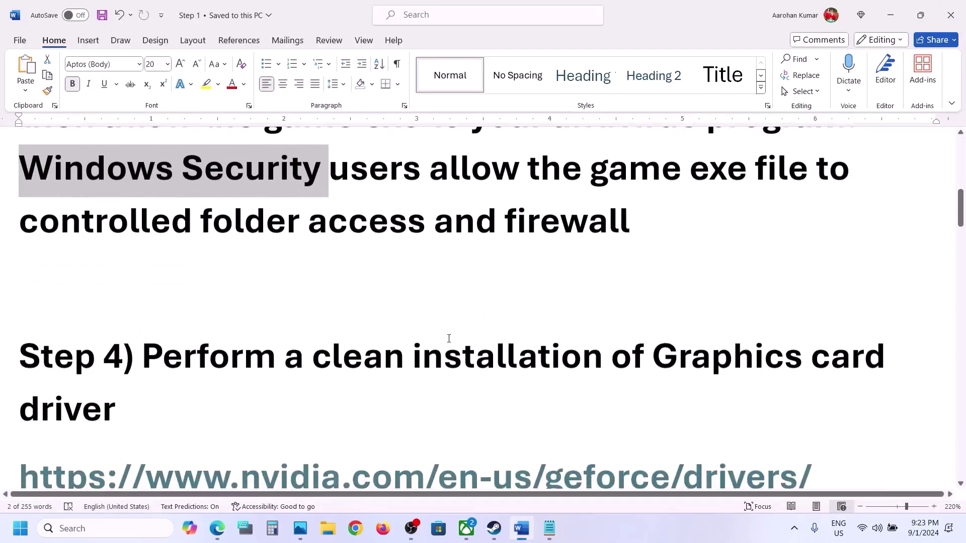
{"action": "left_click_drag", "start_coordinate": [147, 336], "coordinate": [233, 392]}
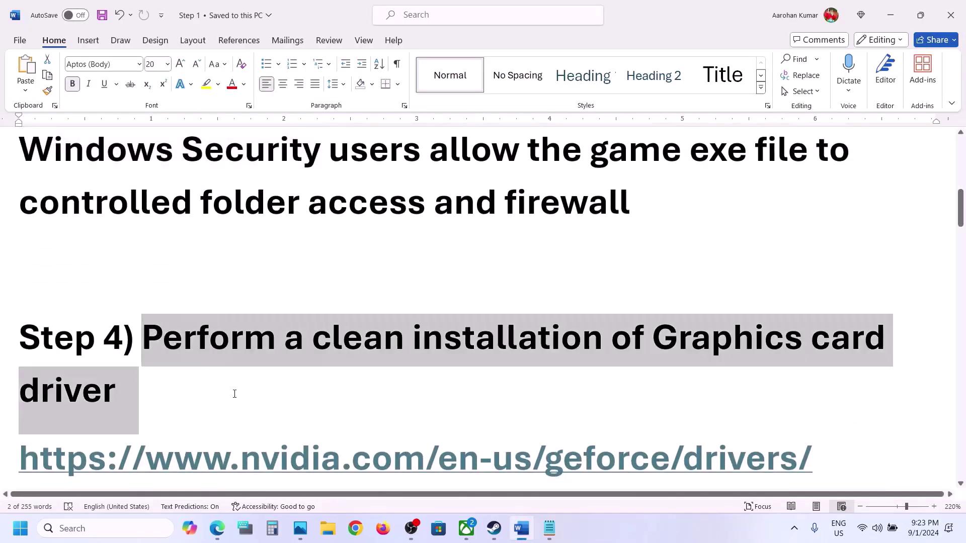
{"action": "scroll", "coordinate": [235, 394], "scroll_direction": "down", "scroll_amount": 1}
{"action": "scroll", "coordinate": [235, 394], "scroll_direction": "down", "scroll_amount": 1}
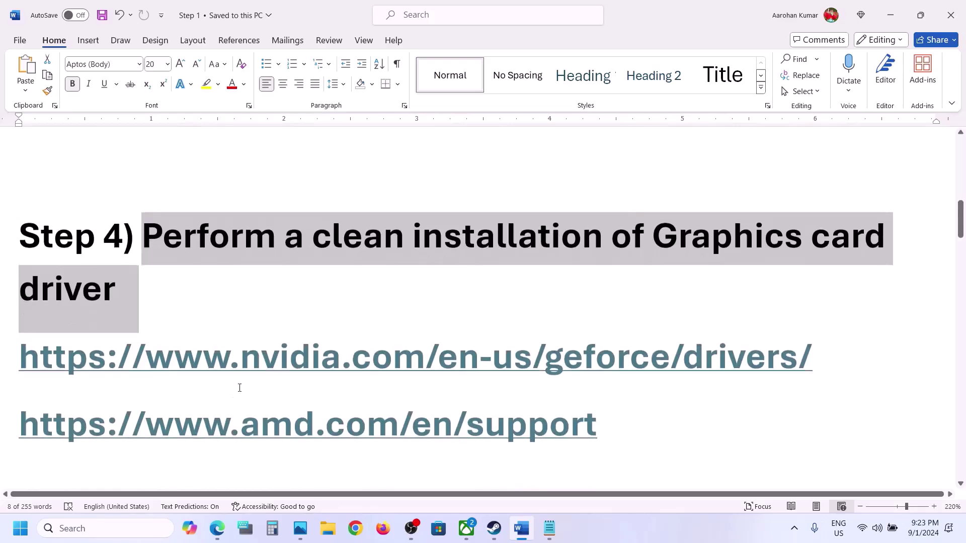
{"action": "left_click", "coordinate": [320, 236]}
{"action": "left_click_drag", "start_coordinate": [189, 347], "coordinate": [445, 360]}
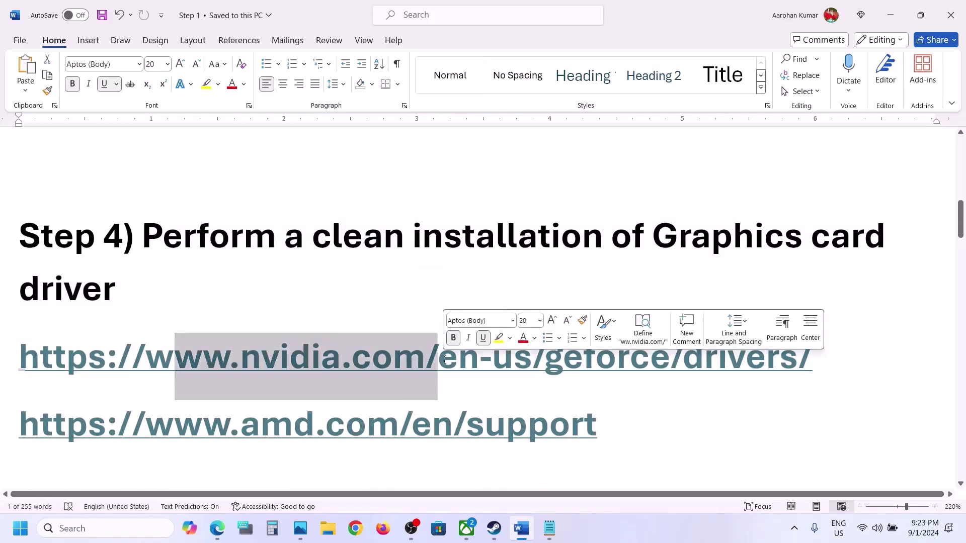
{"action": "left_click_drag", "start_coordinate": [157, 433], "coordinate": [410, 430]}
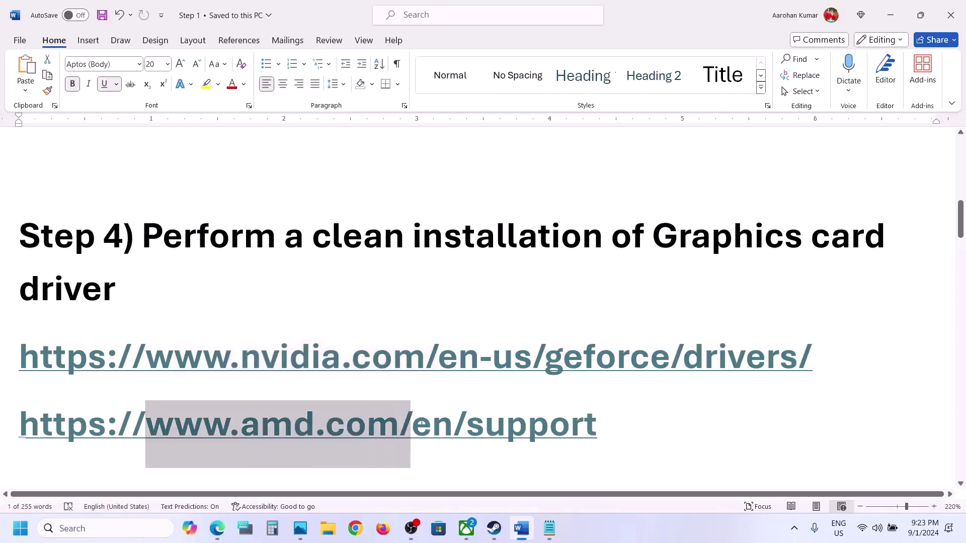
Switch to the NVIDIA drivers page in Chrome and find drivers for the GeForce RTX 3050 Laptop GPU on Windows 11
{"action": "left_click", "coordinate": [494, 537]}
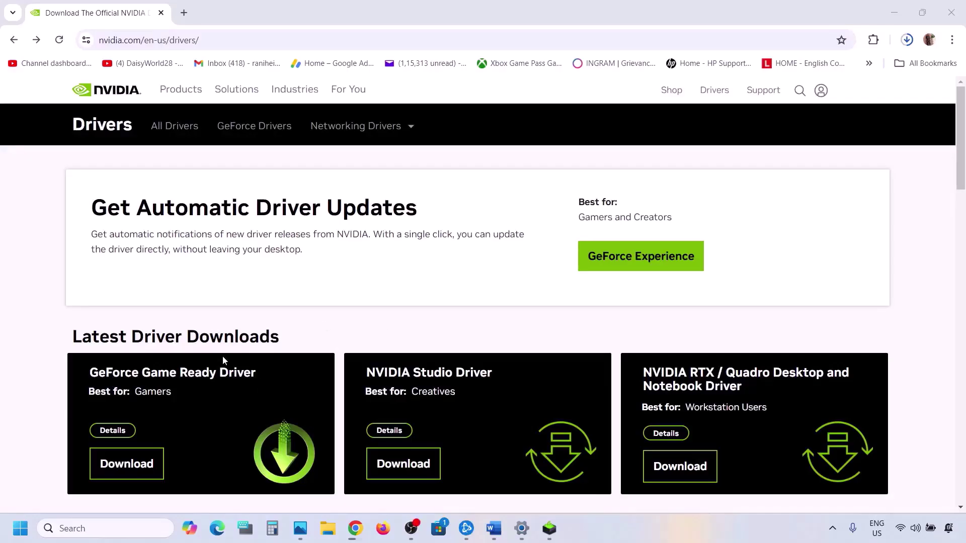
{"action": "scroll", "coordinate": [224, 360], "scroll_direction": "down", "scroll_amount": 8}
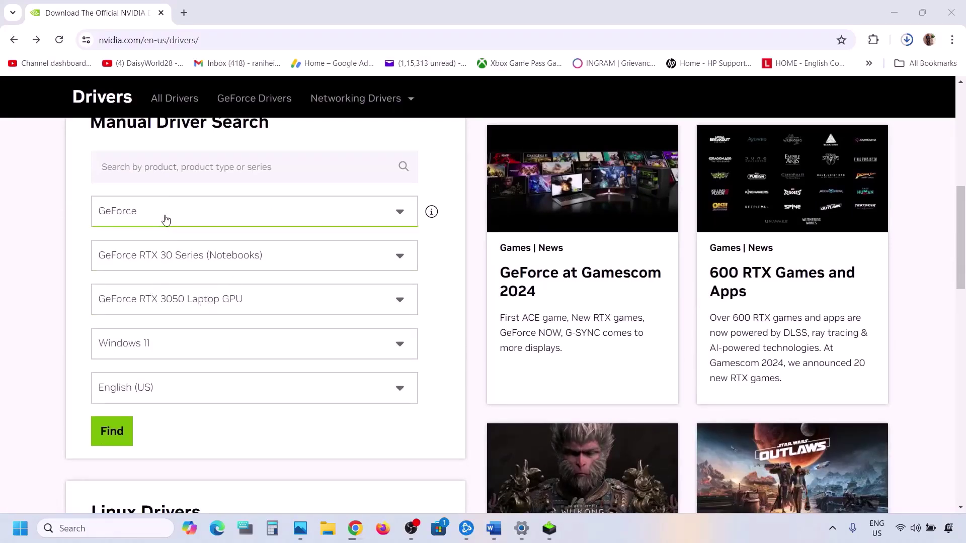
{"action": "left_click", "coordinate": [180, 275]}
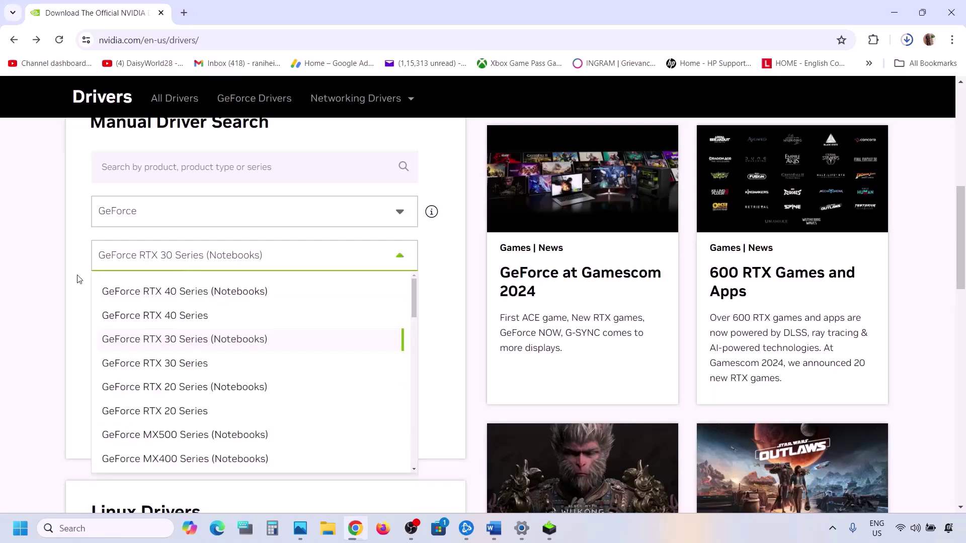
{"action": "left_click", "coordinate": [75, 280]}
{"action": "left_click", "coordinate": [142, 358]}
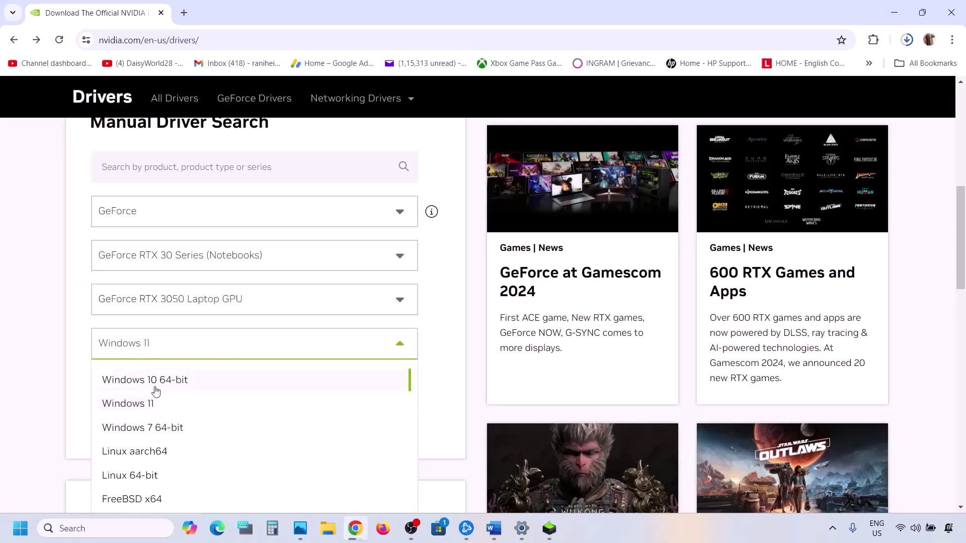
{"action": "left_click", "coordinate": [53, 328]}
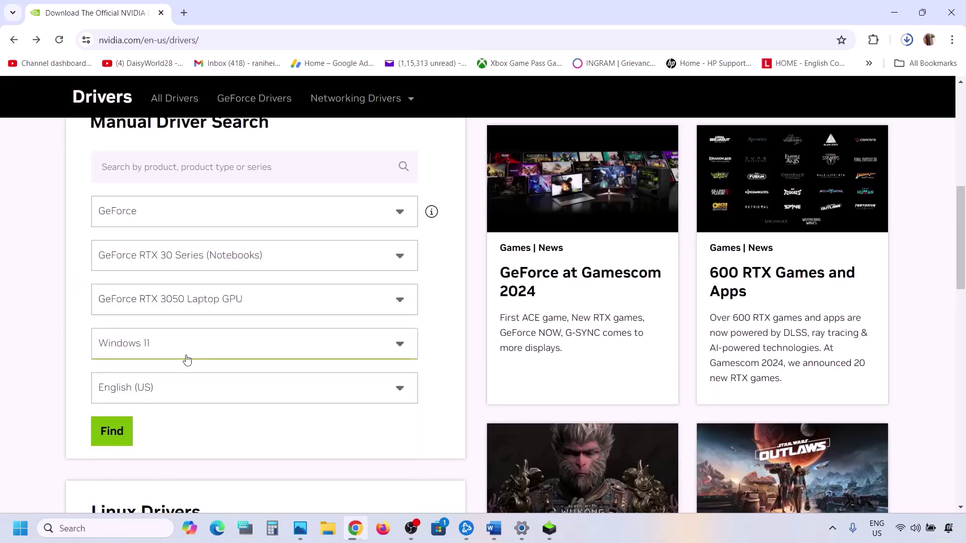
{"action": "scroll", "coordinate": [188, 360], "scroll_direction": "down", "scroll_amount": 1}
{"action": "left_click", "coordinate": [115, 378]}
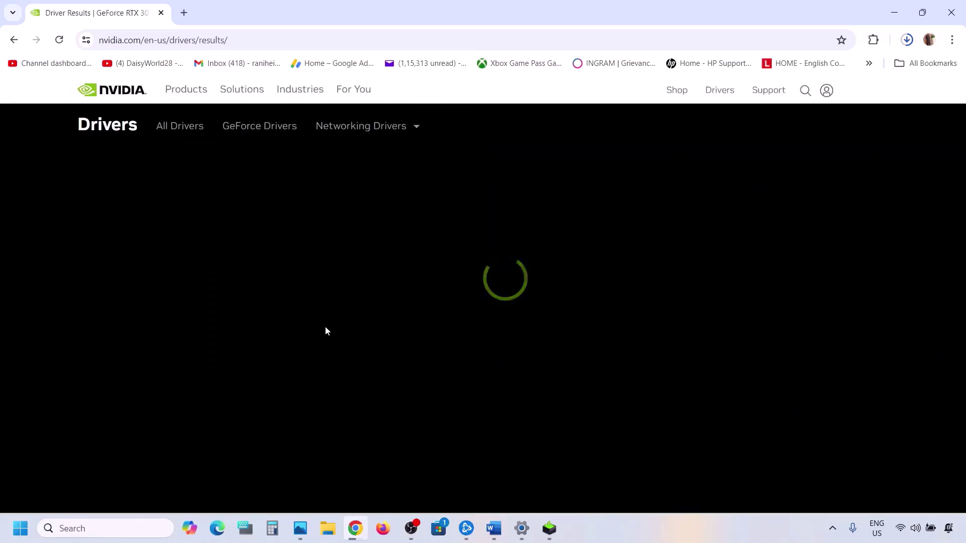
Highlight the GeForce Game Ready Driver's version number, open that driver's details page and download it
{"action": "scroll", "coordinate": [326, 331], "scroll_direction": "down", "scroll_amount": 3}
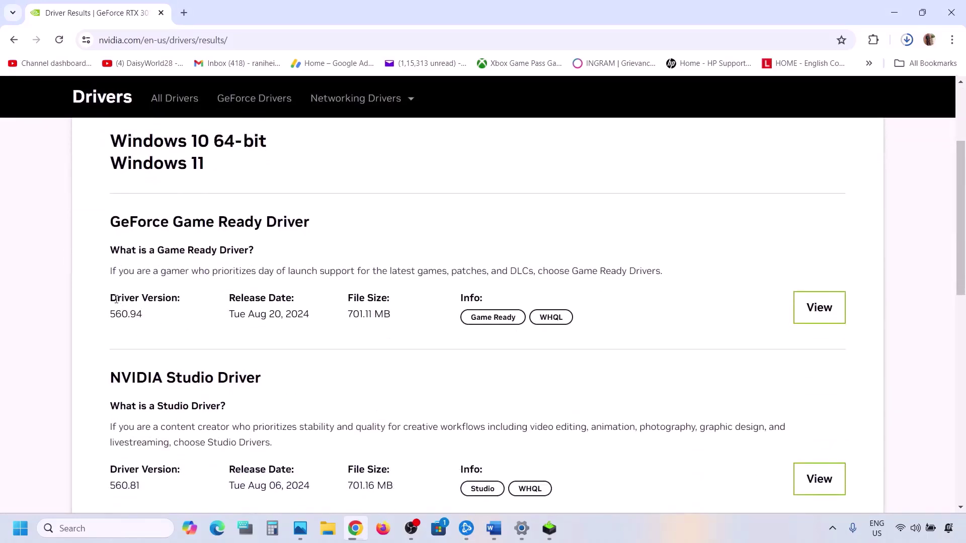
{"action": "left_click_drag", "start_coordinate": [116, 299], "coordinate": [170, 295]}
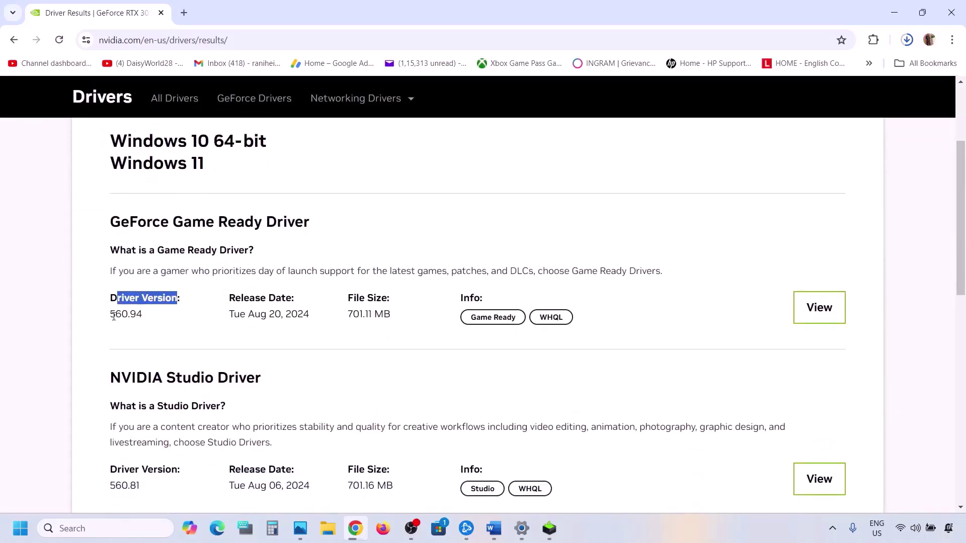
{"action": "left_click_drag", "start_coordinate": [114, 316], "coordinate": [156, 315]}
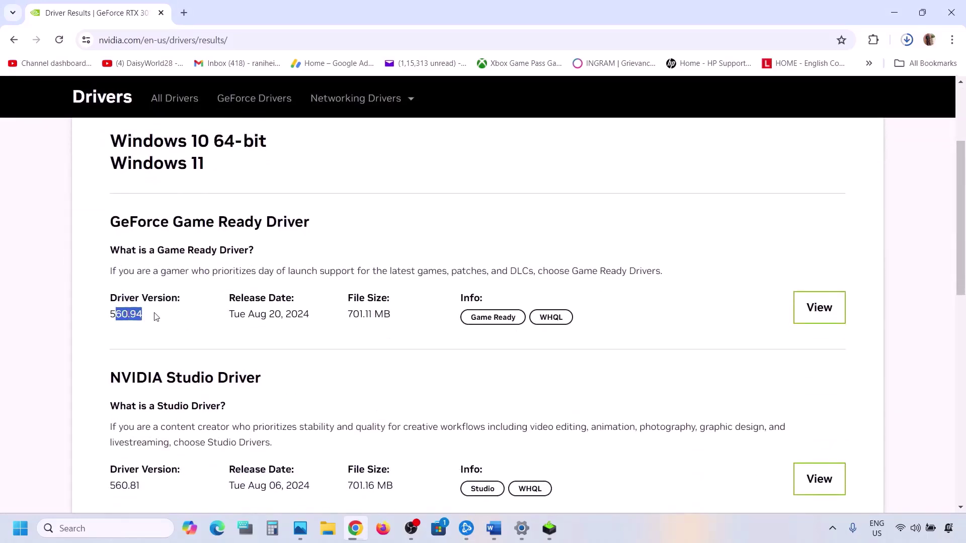
{"action": "left_click", "coordinate": [822, 306]}
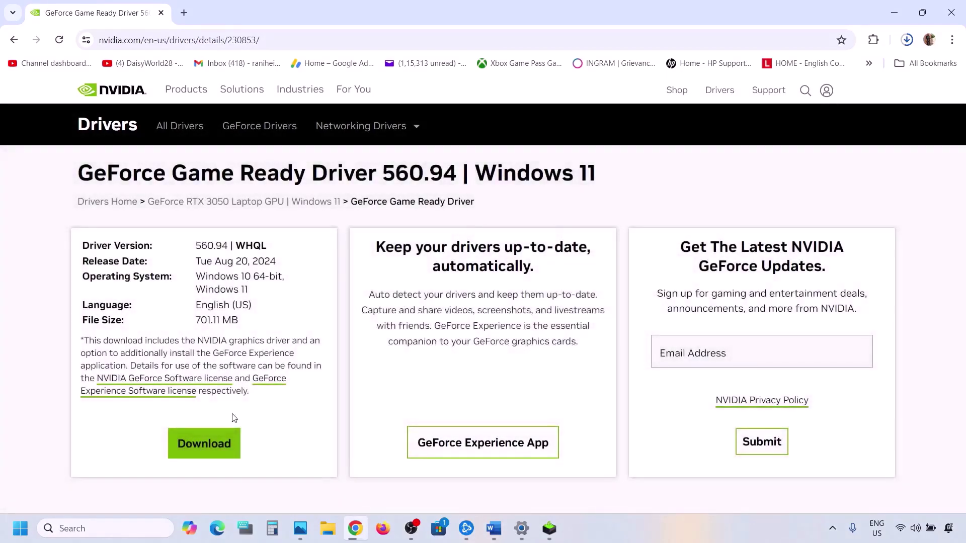
{"action": "left_click", "coordinate": [201, 444]}
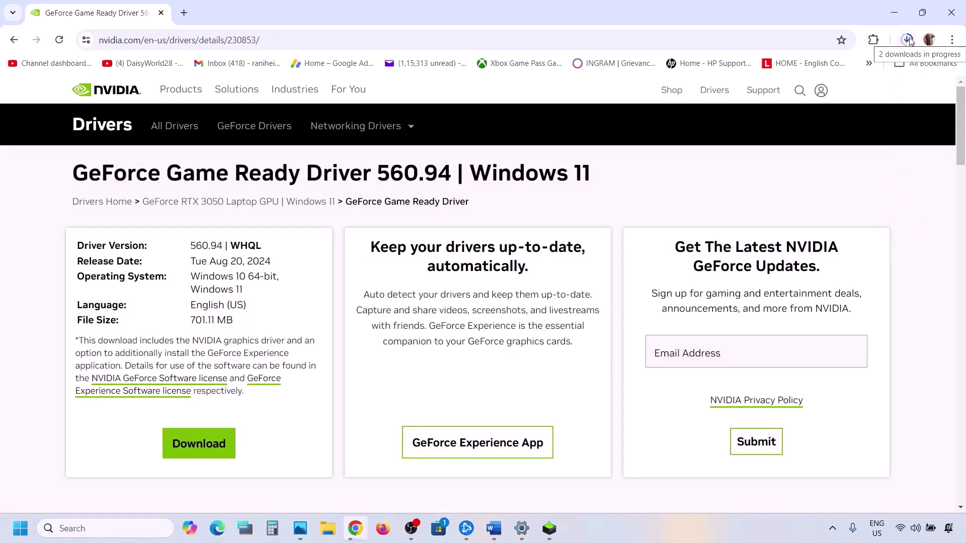
Accept the licence in the NVIDIA Installer and start a Custom (Advanced) installation with Perform a clean installation enabled
{"action": "left_click", "coordinate": [550, 536]}
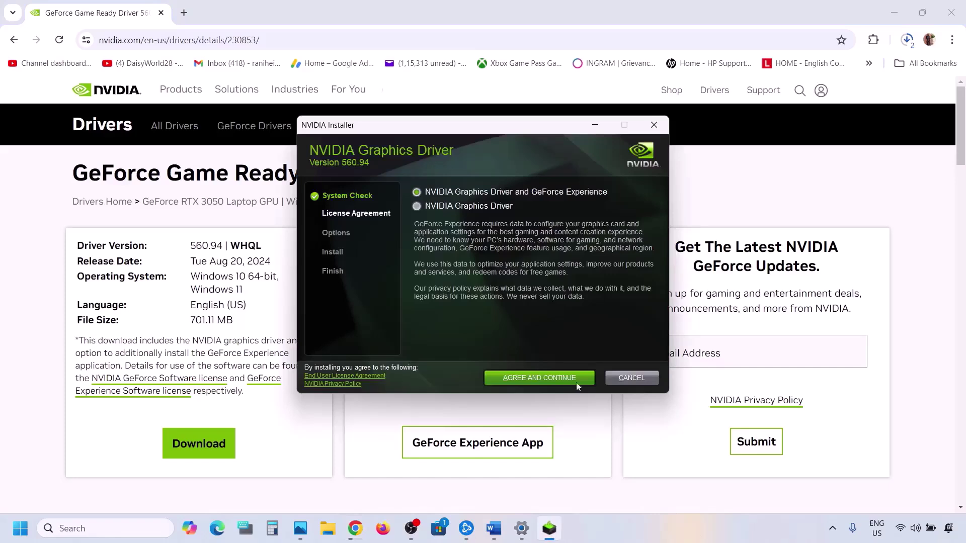
{"action": "left_click", "coordinate": [540, 376]}
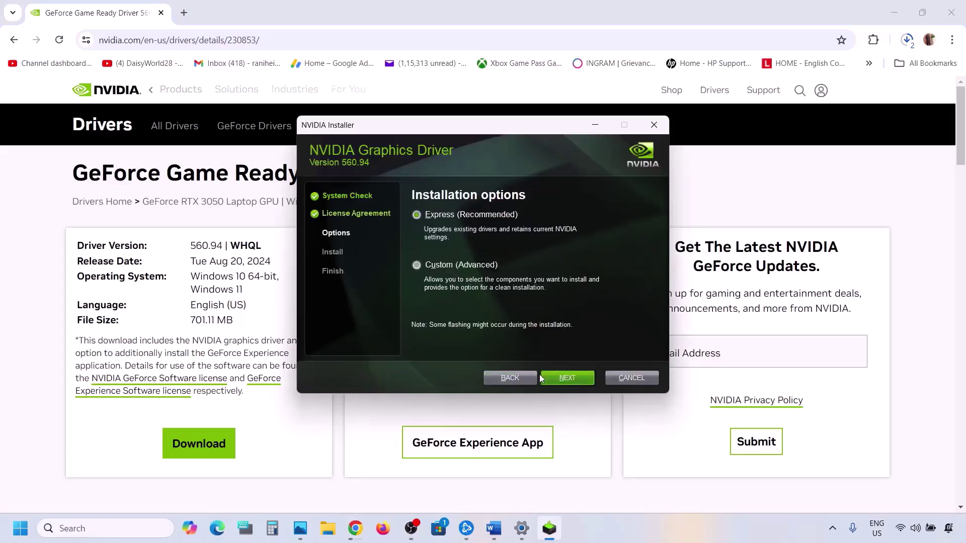
{"action": "left_click", "coordinate": [441, 264]}
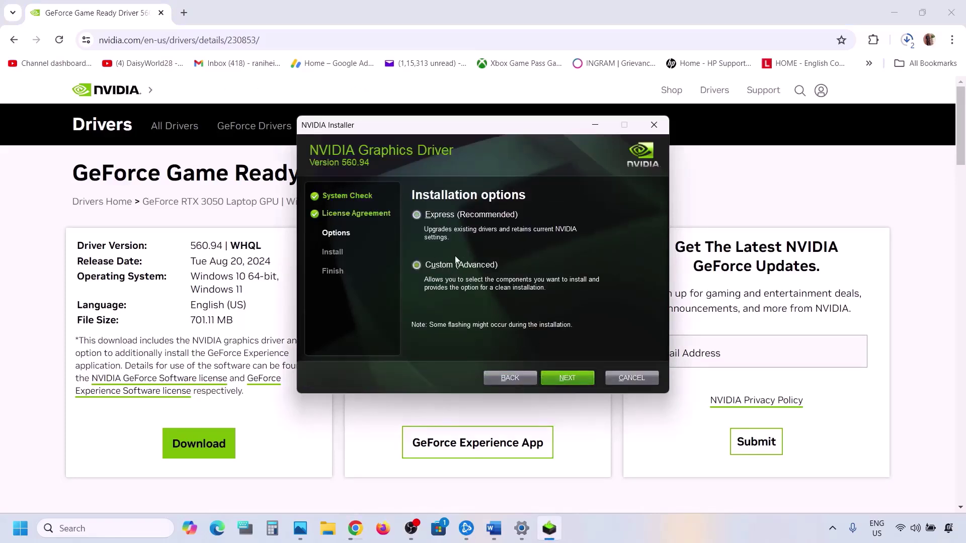
{"action": "left_click", "coordinate": [558, 378]}
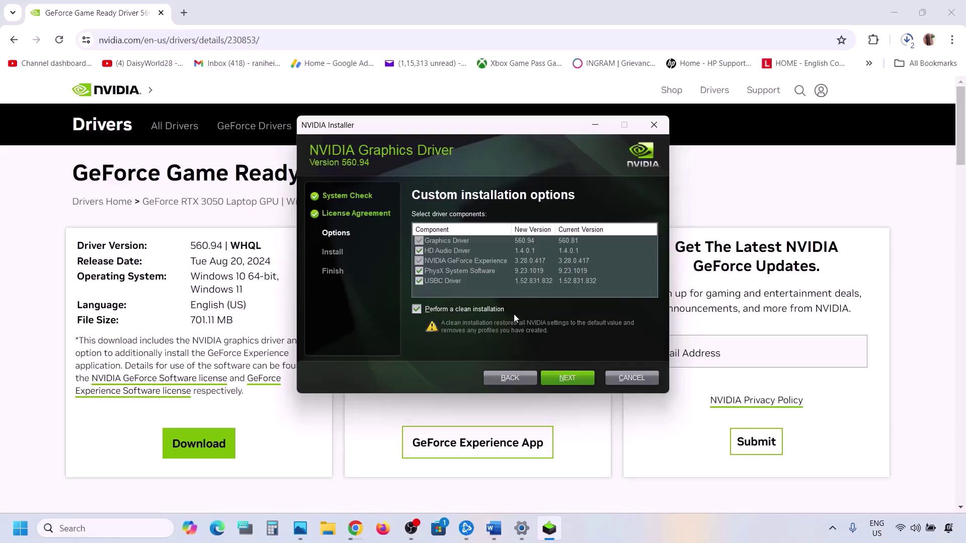
{"action": "left_click", "coordinate": [571, 379]}
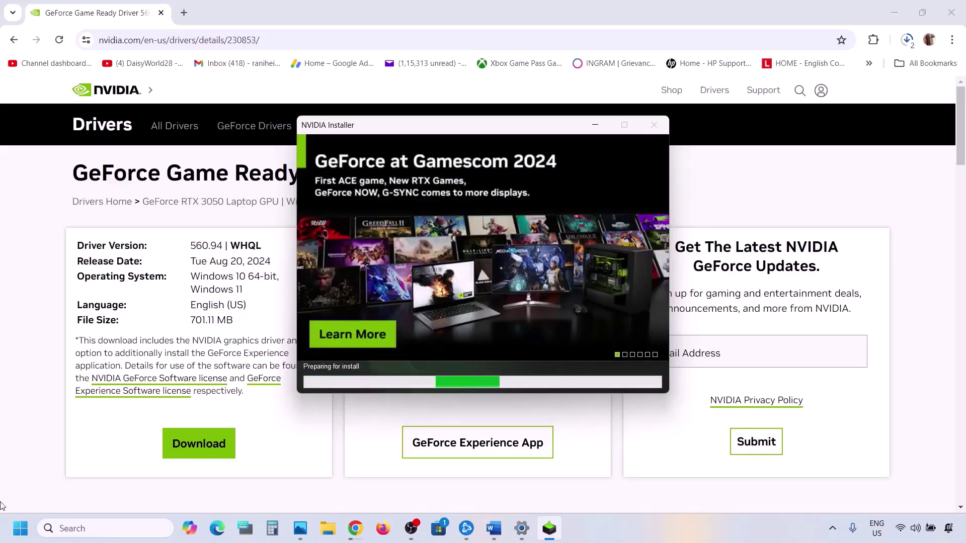
Show the Windows power options that include Restart, and dismiss them without choosing one
{"action": "left_click", "coordinate": [20, 528]}
{"action": "left_click", "coordinate": [366, 485]}
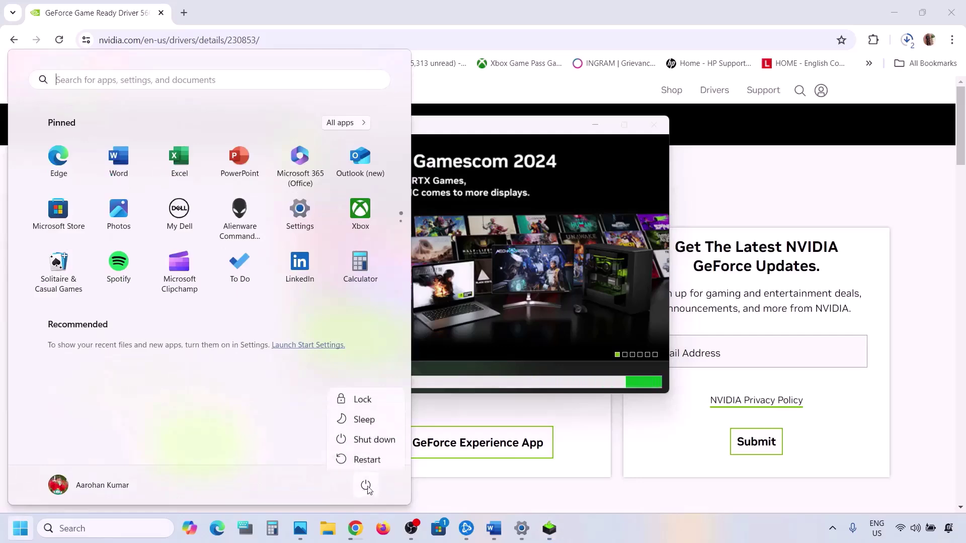
{"action": "key", "text": "Escape"}
{"action": "left_click", "coordinate": [611, 278]}
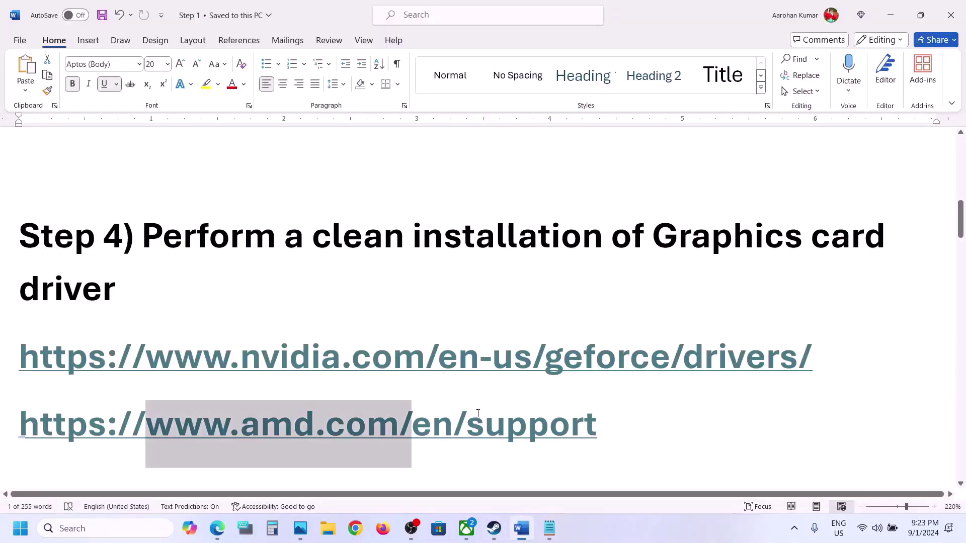
Go to Step 5 in the Word notes about the dedicated graphics card, and open the Windows Graphics settings
{"action": "scroll", "coordinate": [361, 339], "scroll_direction": "down", "scroll_amount": 5}
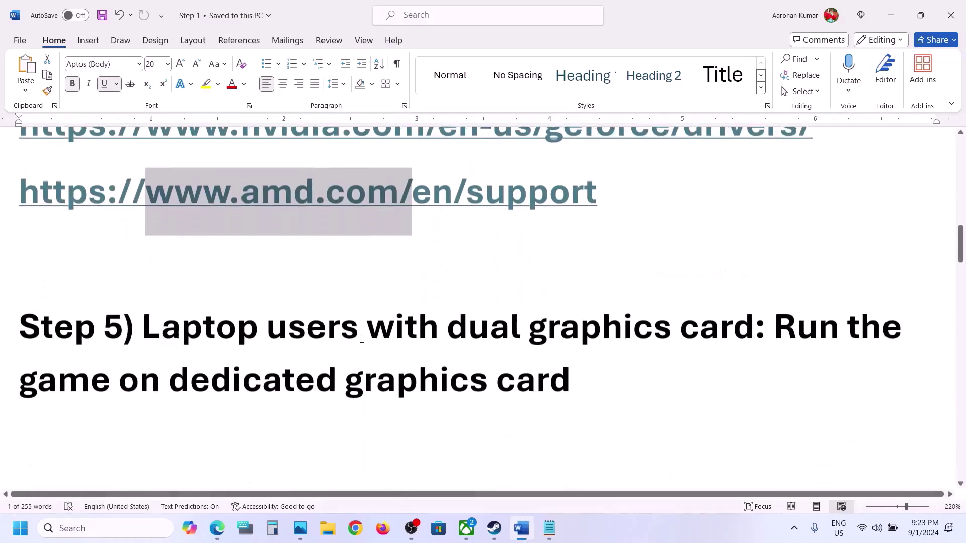
{"action": "double_click", "coordinate": [597, 323]}
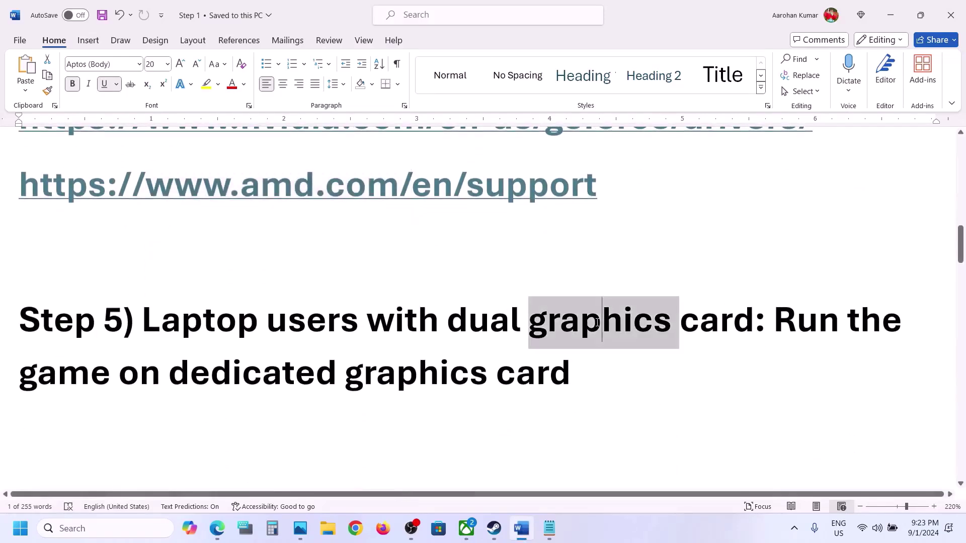
{"action": "left_click", "coordinate": [125, 521]}
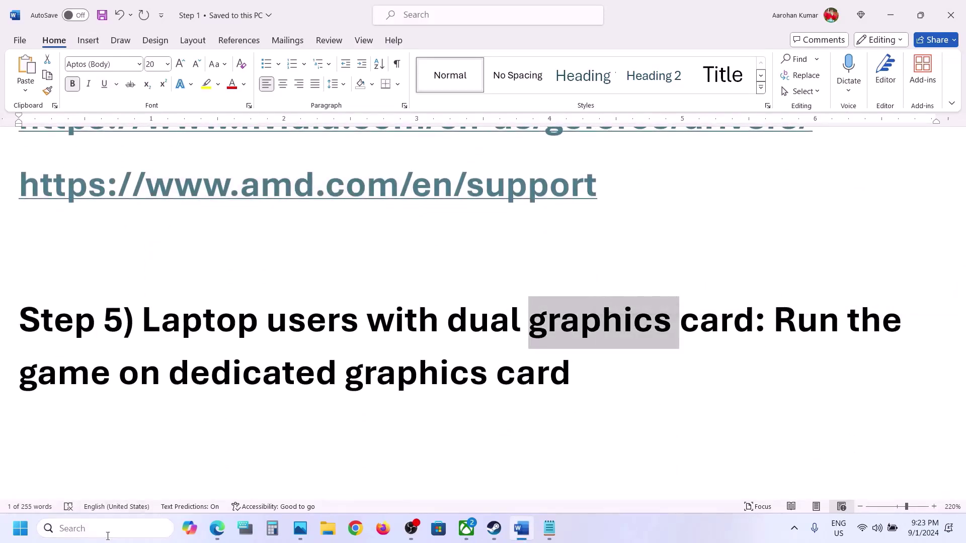
{"action": "type", "text": "graphics settings"}
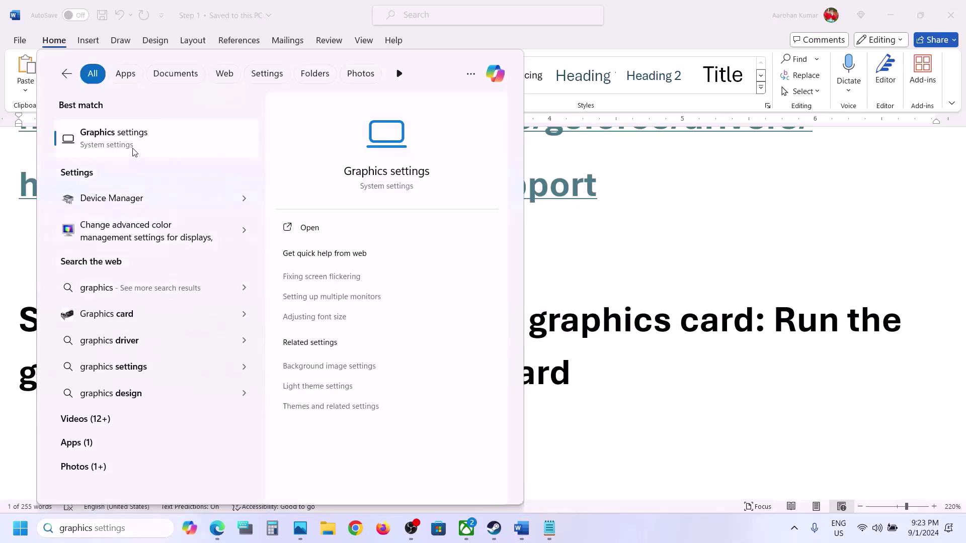
{"action": "left_click", "coordinate": [134, 152]}
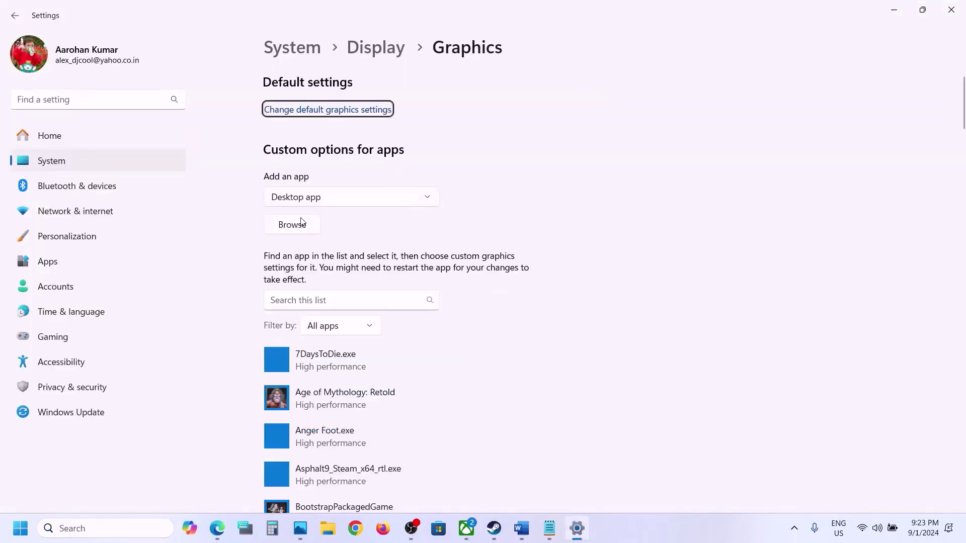
Add the CarX Street application from its folder in Steam's steamapps\common to the custom graphics options for apps
{"action": "left_click", "coordinate": [299, 225]}
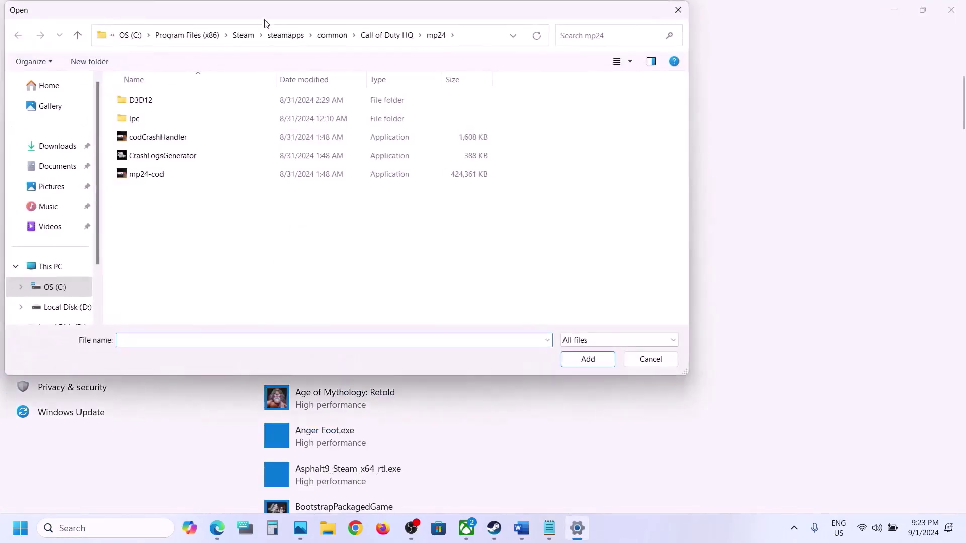
{"action": "left_click", "coordinate": [327, 35]}
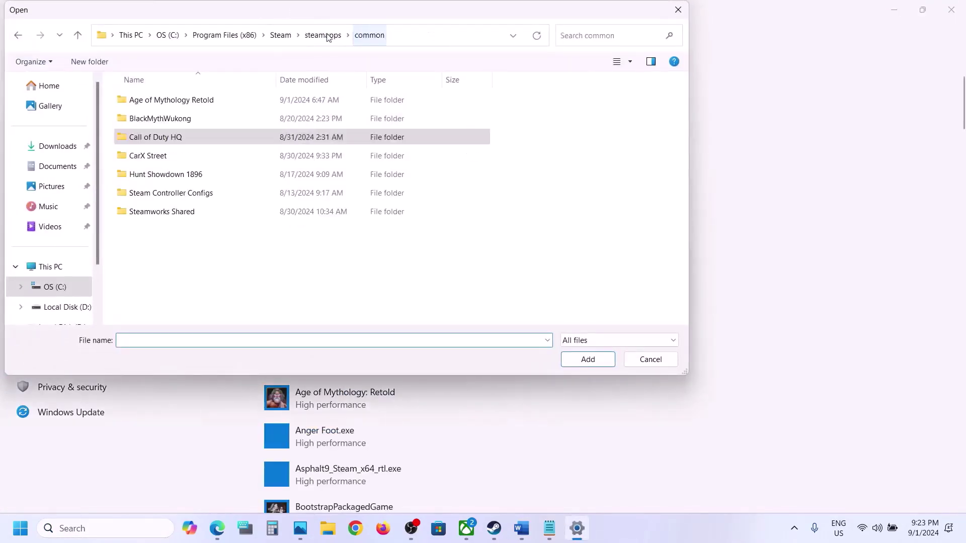
{"action": "double_click", "coordinate": [171, 155]}
{"action": "left_click", "coordinate": [155, 120]}
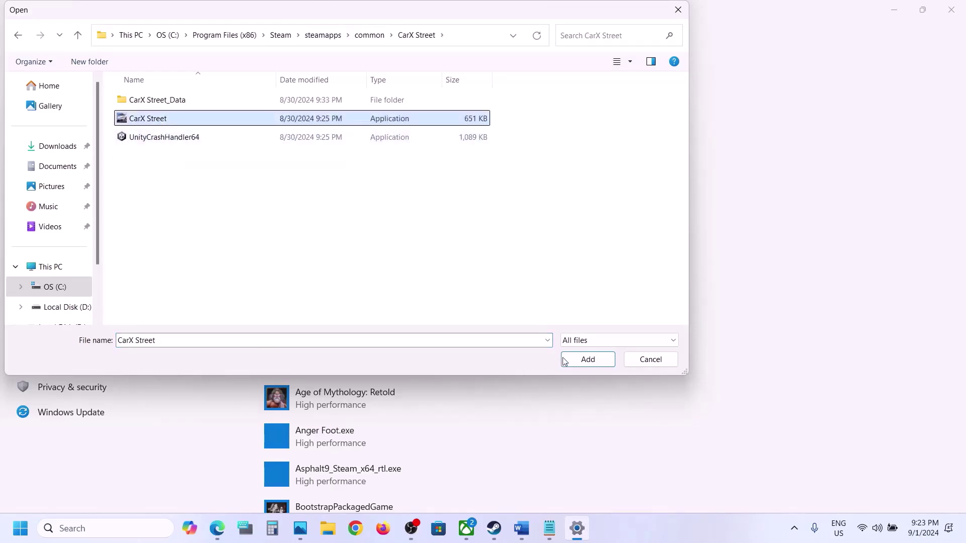
{"action": "left_click", "coordinate": [588, 359]}
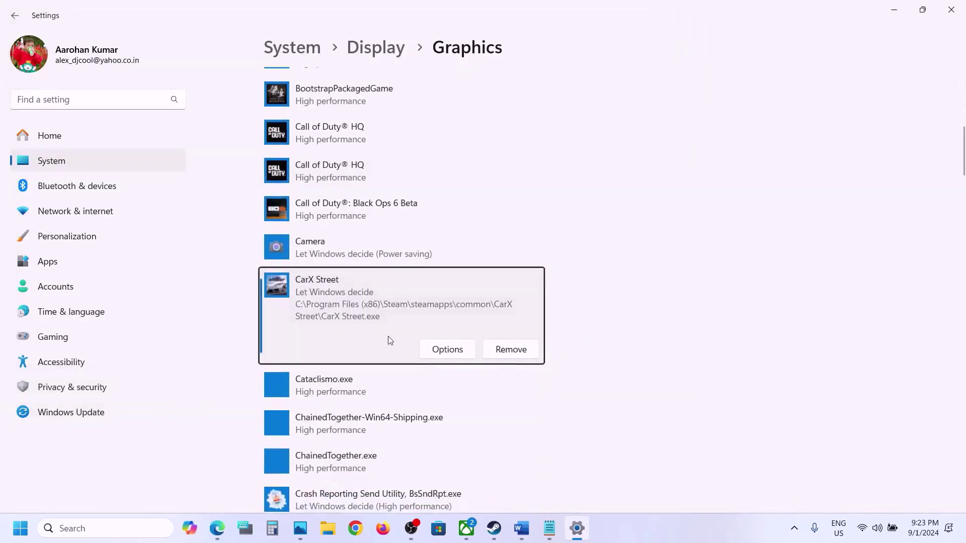
Set the graphics preference for CarX Street to High performance and save it
{"action": "left_click", "coordinate": [426, 349]}
{"action": "left_click", "coordinate": [403, 256]}
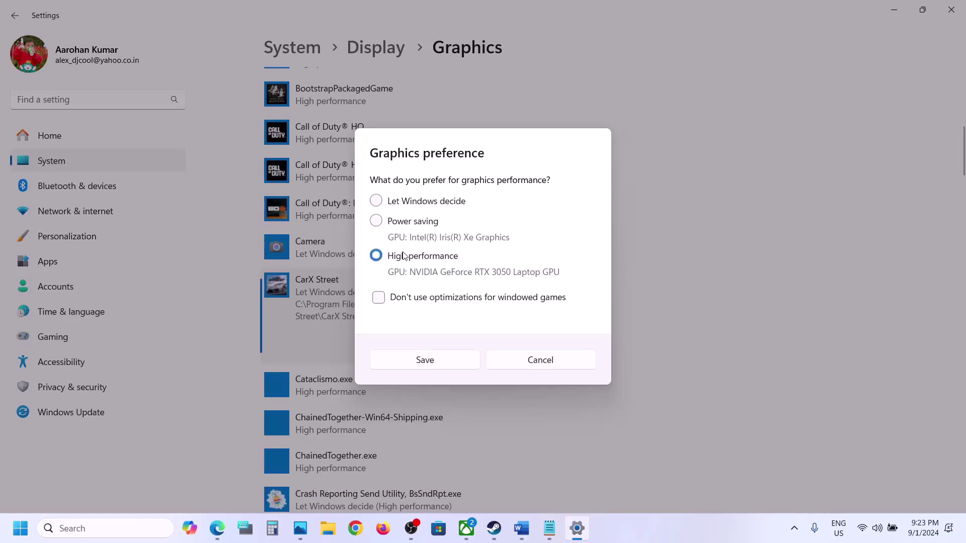
{"action": "left_click", "coordinate": [443, 359]}
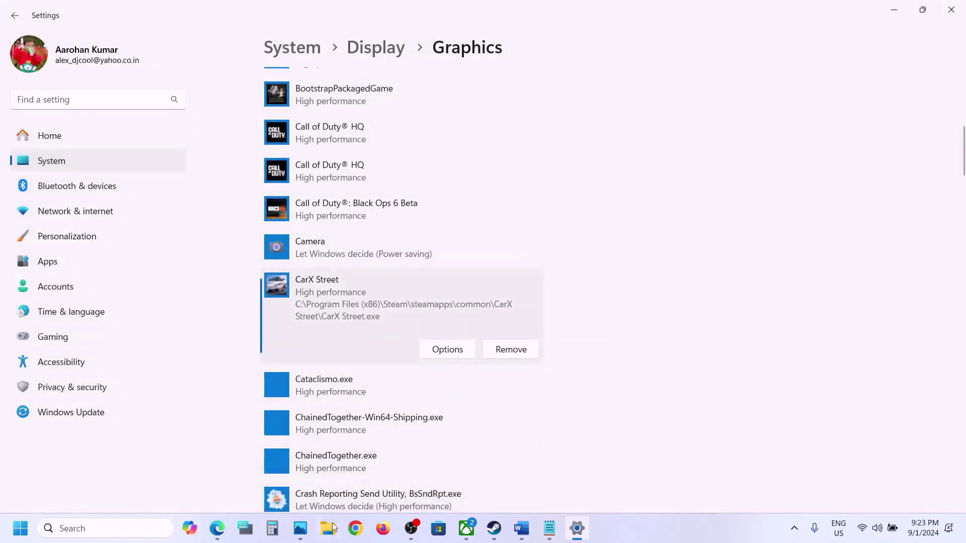
Open the current Windows user's profile folder inside C:\Users in File Explorer
{"action": "key", "text": "super+e"}
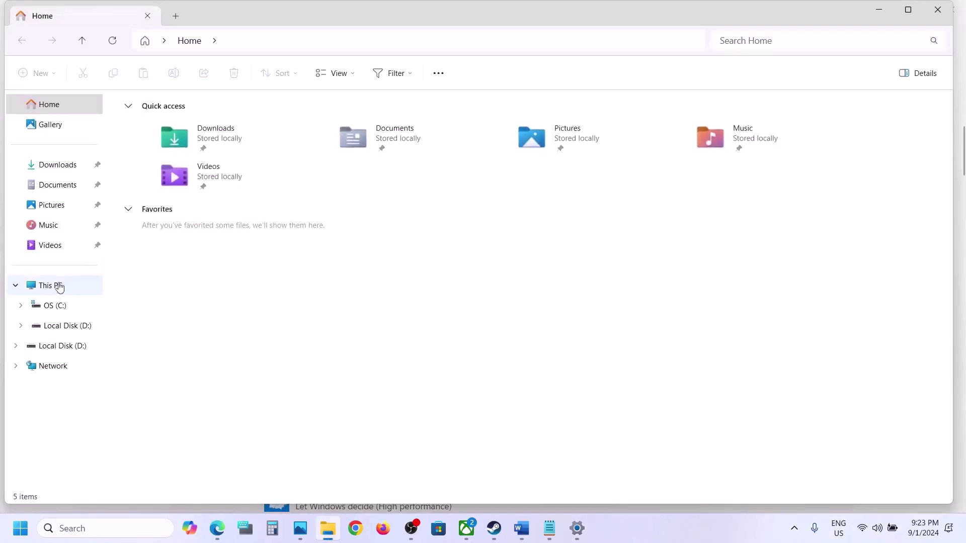
{"action": "left_click", "coordinate": [53, 285]}
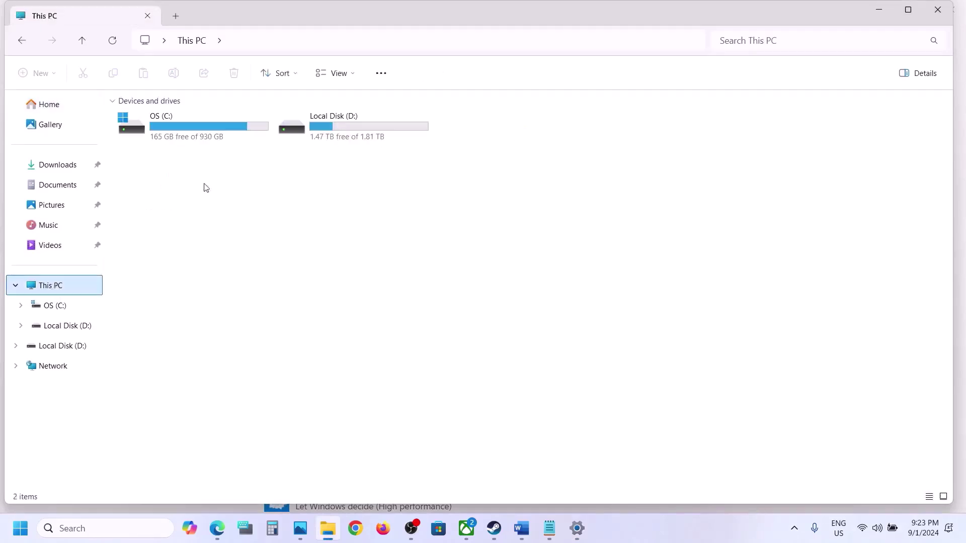
{"action": "double_click", "coordinate": [231, 138]}
{"action": "scroll", "coordinate": [189, 195], "scroll_direction": "down", "scroll_amount": 1}
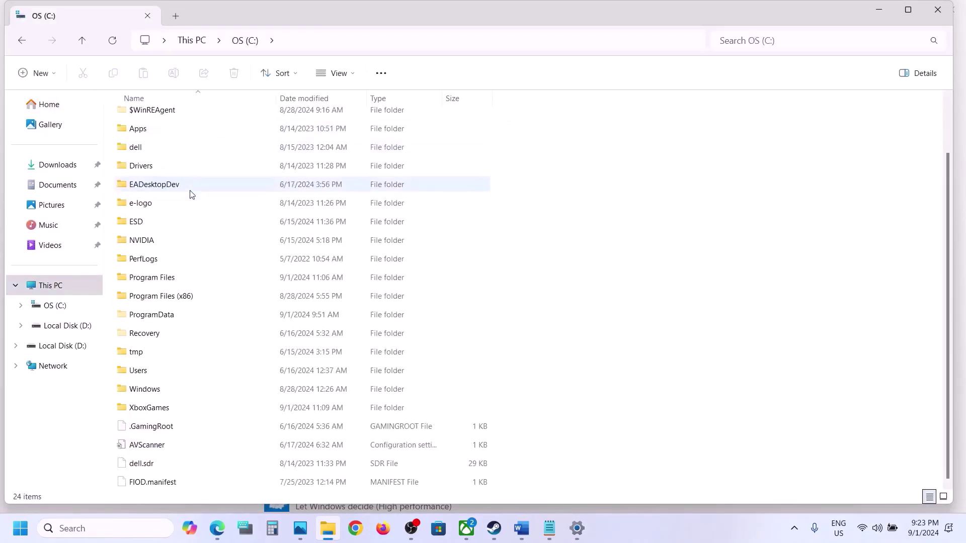
{"action": "double_click", "coordinate": [137, 370]}
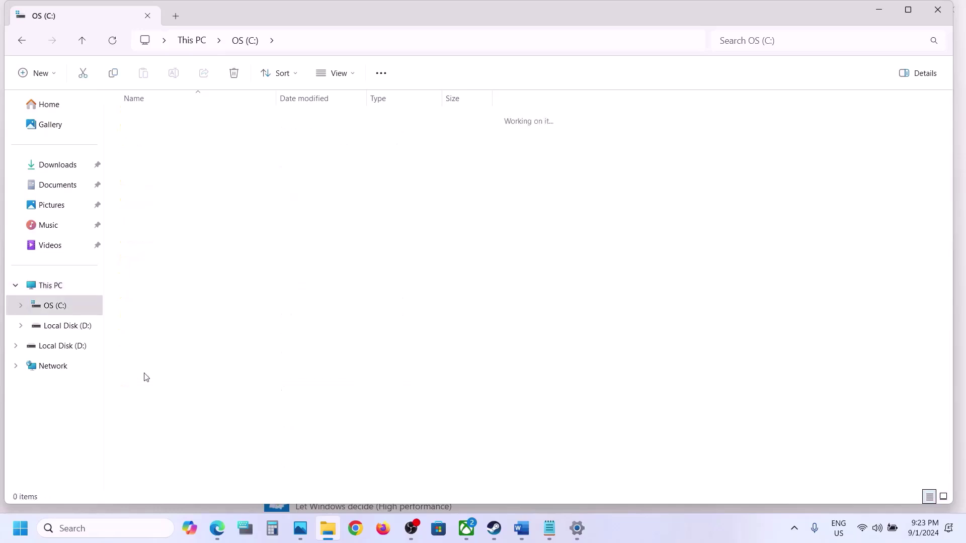
{"action": "double_click", "coordinate": [156, 122]}
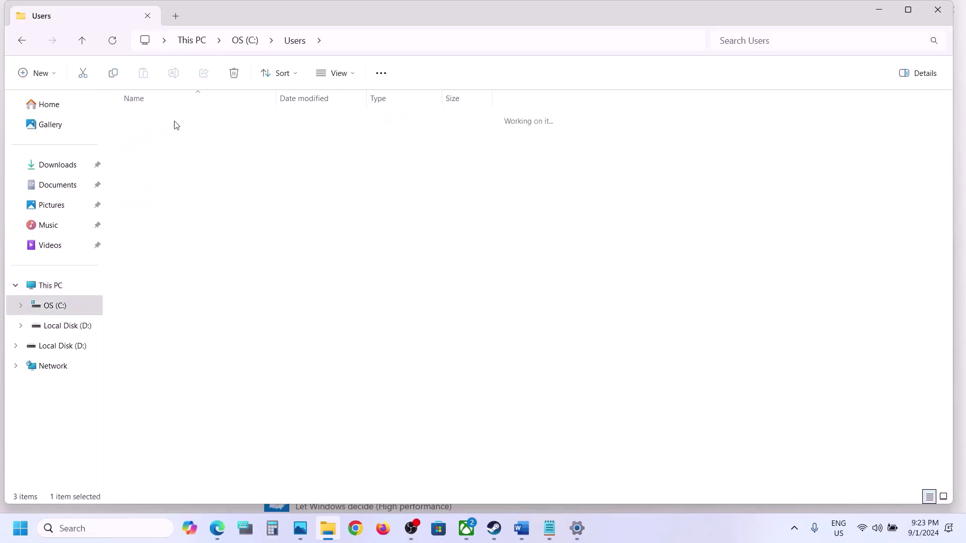
Check that hidden items are set to show, and open the AppData folder in the user's profile folder
{"action": "left_click", "coordinate": [144, 231]}
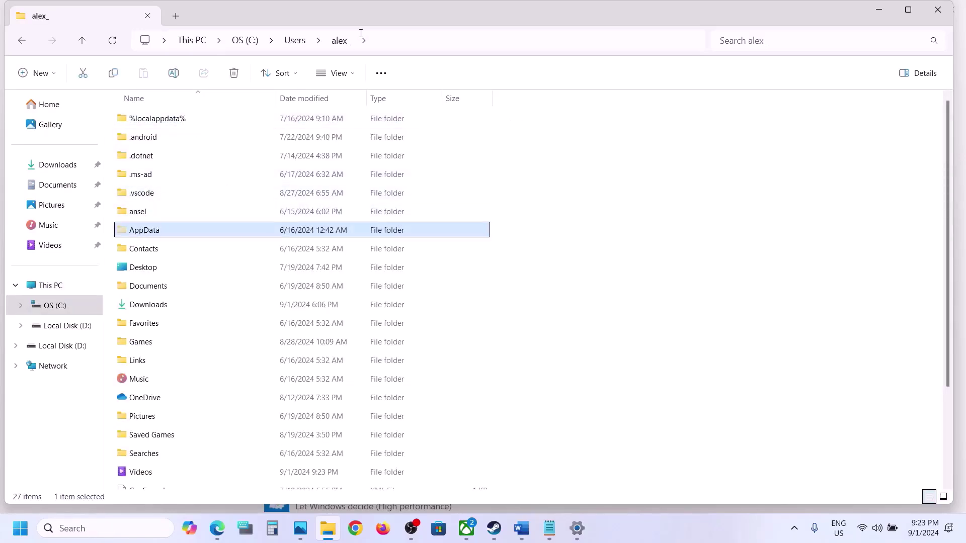
{"action": "left_click", "coordinate": [355, 74]}
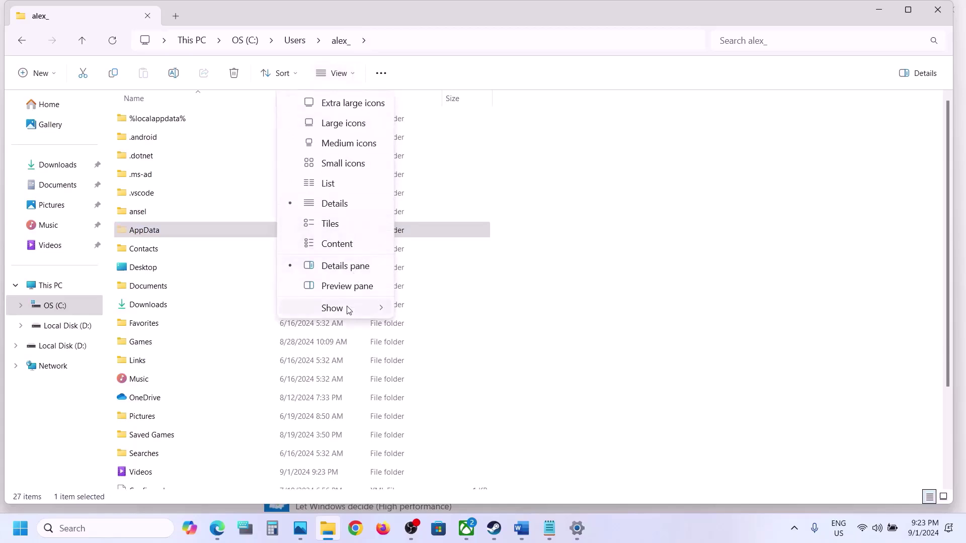
{"action": "mouse_move", "coordinate": [348, 309]}
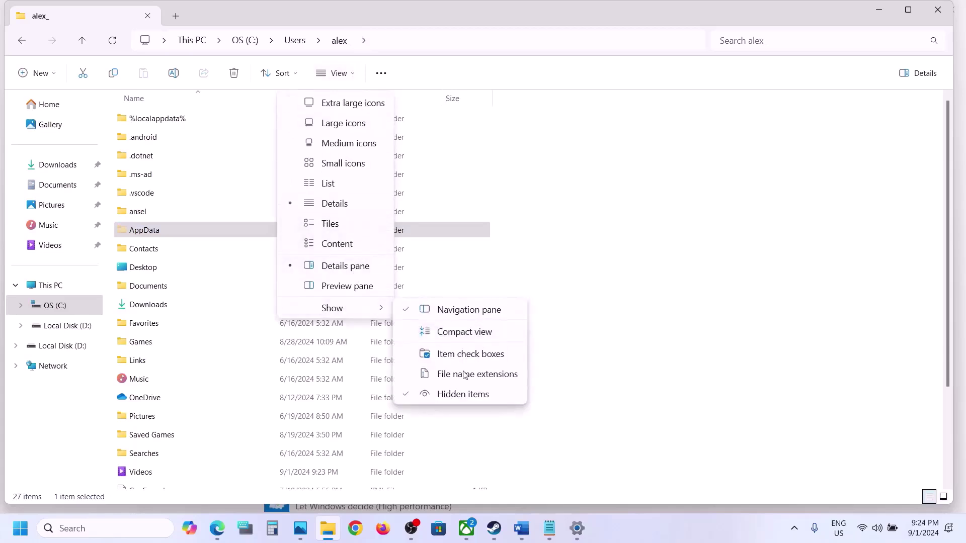
{"action": "left_click", "coordinate": [174, 233]}
{"action": "double_click", "coordinate": [174, 233]}
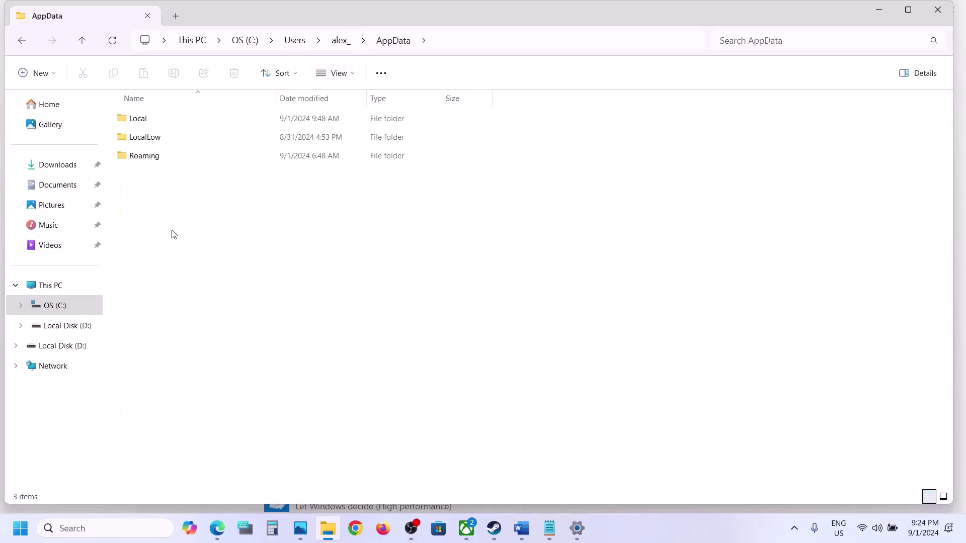
Look into AppData's Local folder, then open the CarX Technologies folder inside LocalLow
{"action": "double_click", "coordinate": [156, 124]}
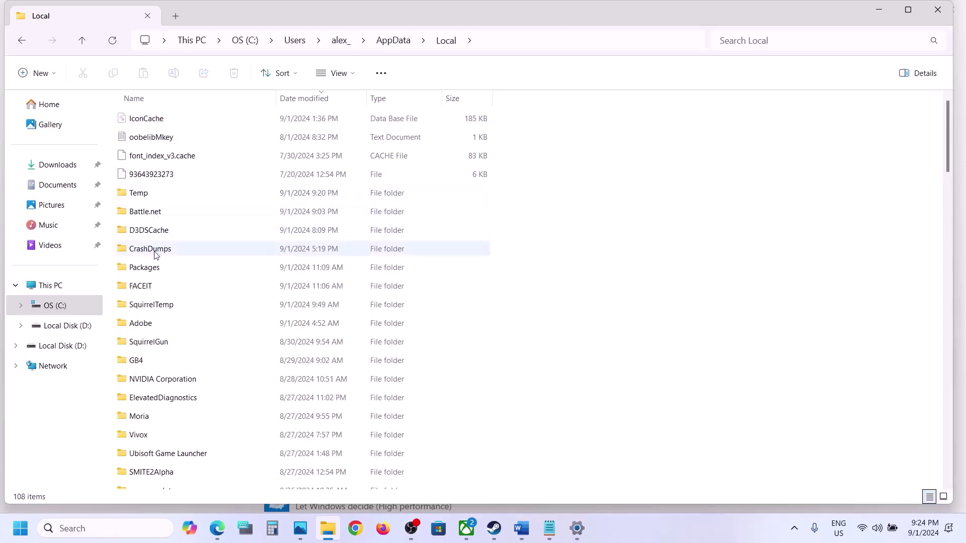
{"action": "left_click", "coordinate": [84, 41]}
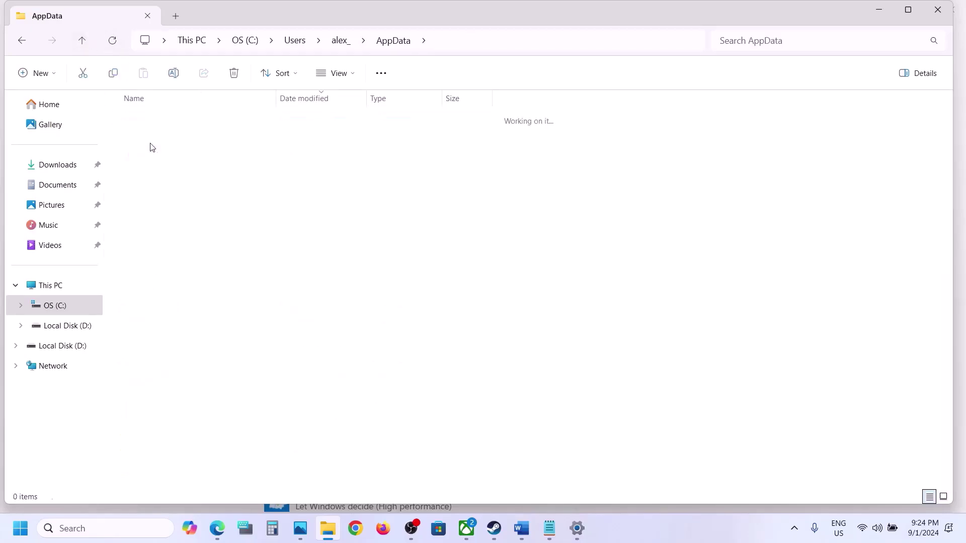
{"action": "double_click", "coordinate": [152, 146]}
{"action": "scroll", "coordinate": [166, 282], "scroll_direction": "down", "scroll_amount": 15}
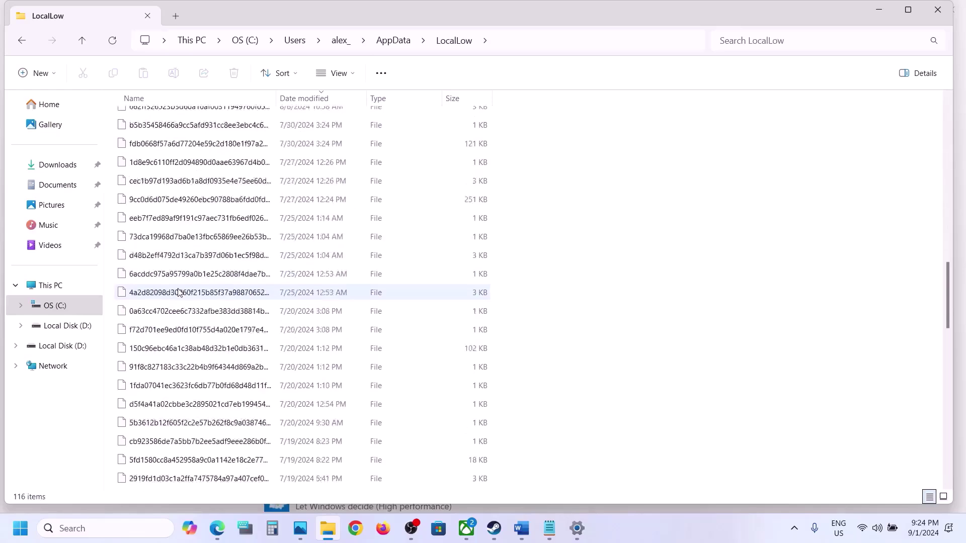
{"action": "scroll", "coordinate": [178, 292], "scroll_direction": "down", "scroll_amount": 15}
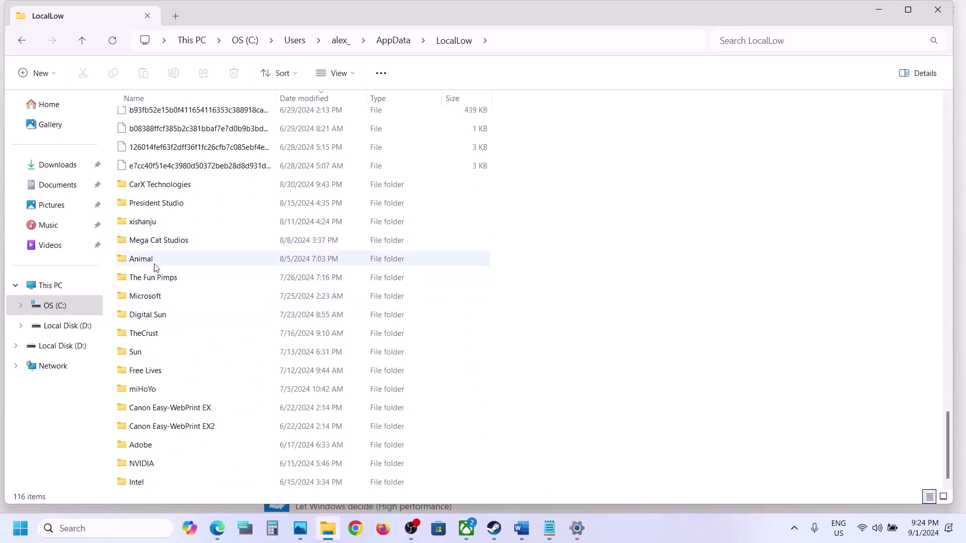
{"action": "left_click", "coordinate": [158, 186]}
{"action": "double_click", "coordinate": [177, 189]}
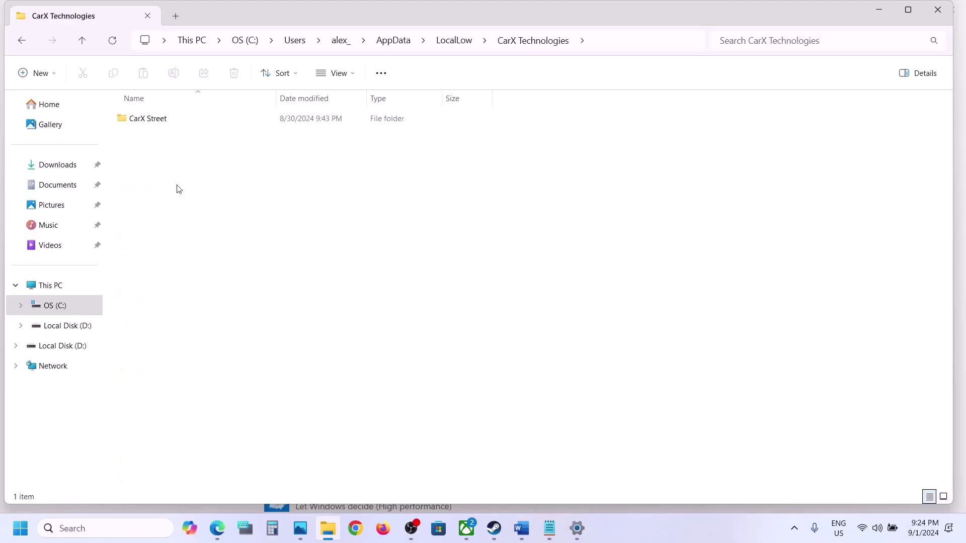
Return to the LocalLow folder and copy the CarX Technologies folder as a backup
{"action": "left_click", "coordinate": [82, 41]}
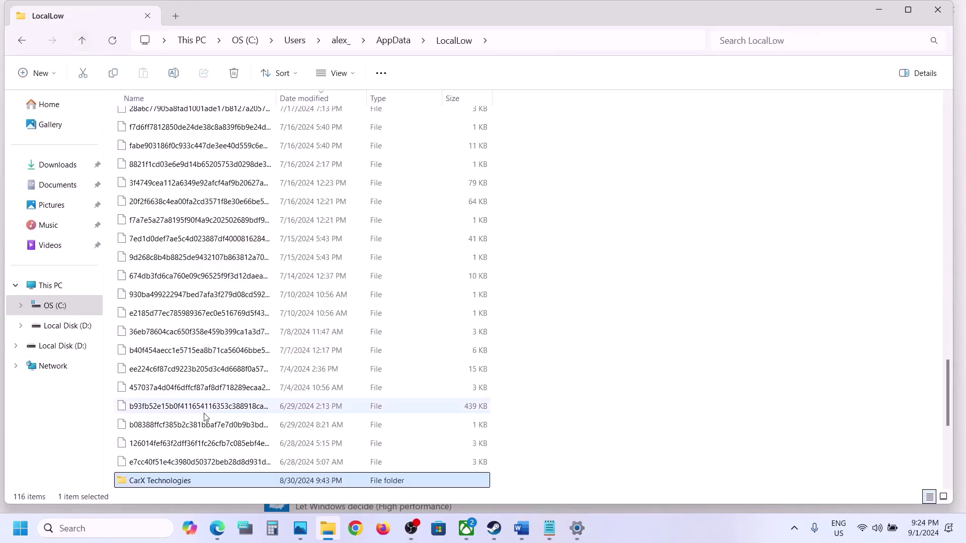
{"action": "scroll", "coordinate": [205, 416], "scroll_direction": "down", "scroll_amount": 3}
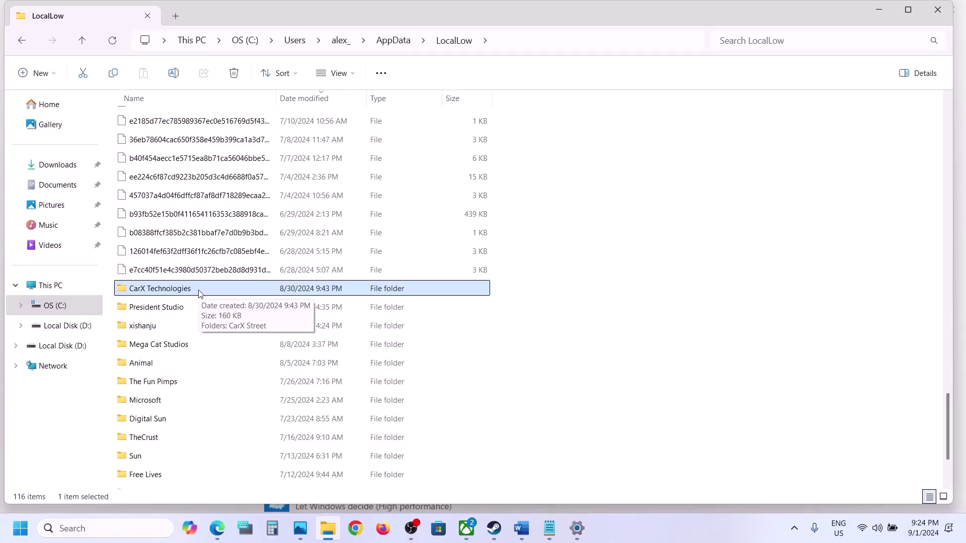
{"action": "right_click", "coordinate": [200, 293]}
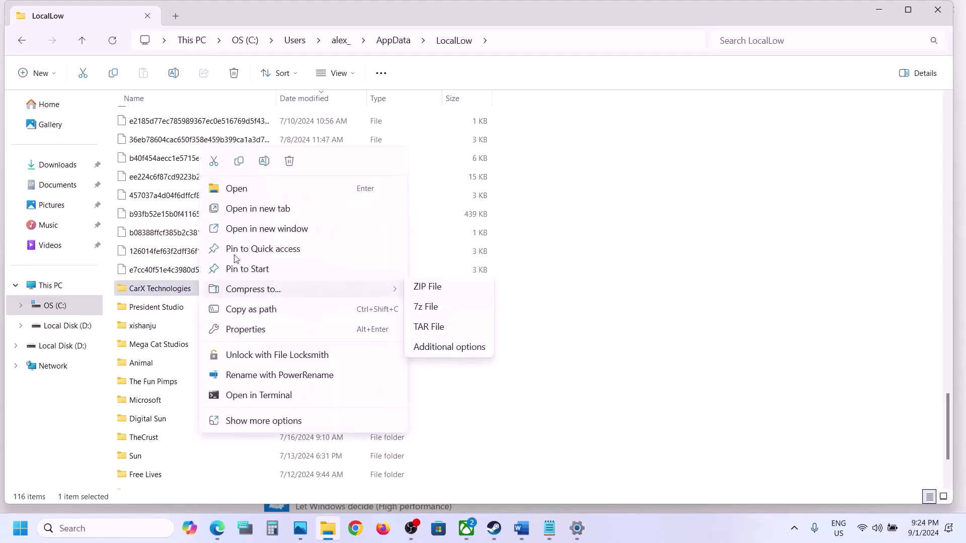
{"action": "left_click", "coordinate": [239, 162]}
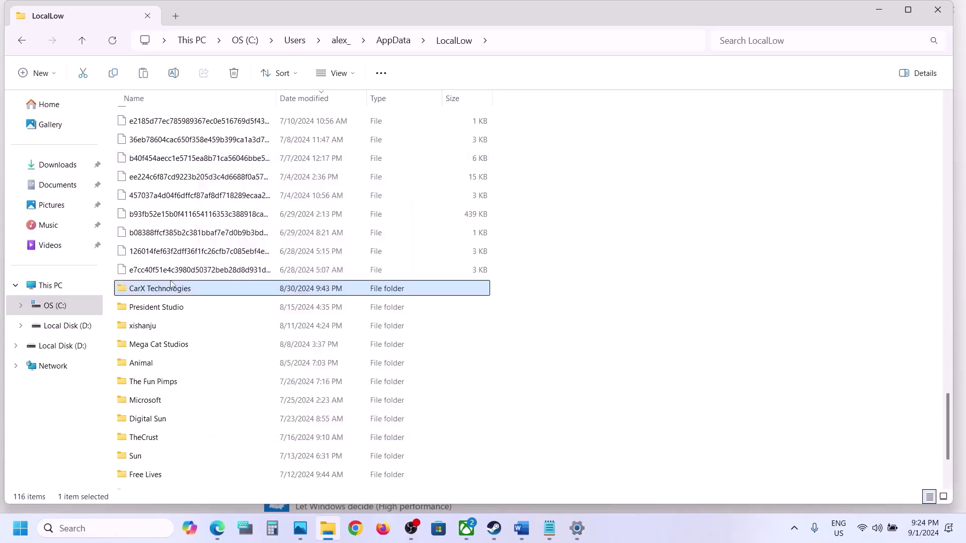
{"action": "right_click", "coordinate": [157, 297]}
{"action": "right_click", "coordinate": [151, 294]}
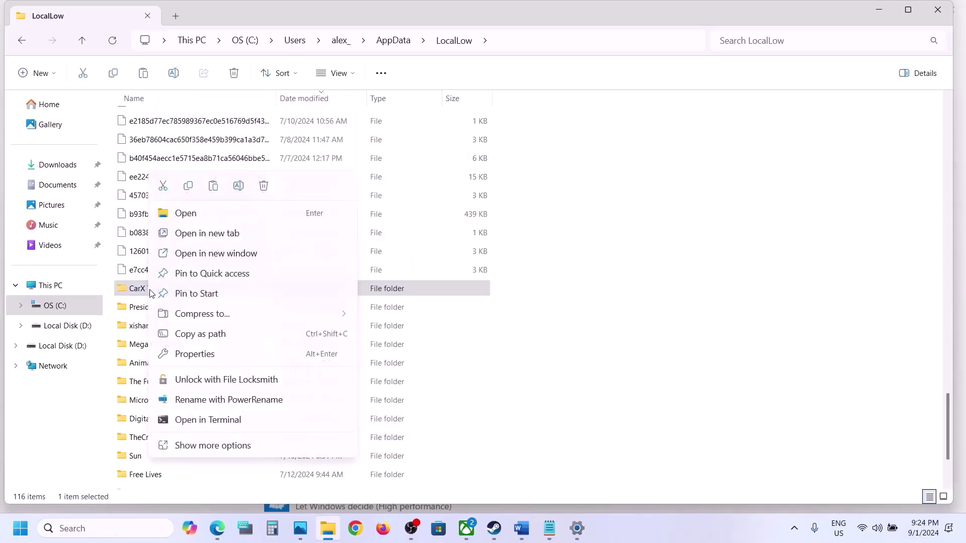
{"action": "left_click", "coordinate": [200, 446]}
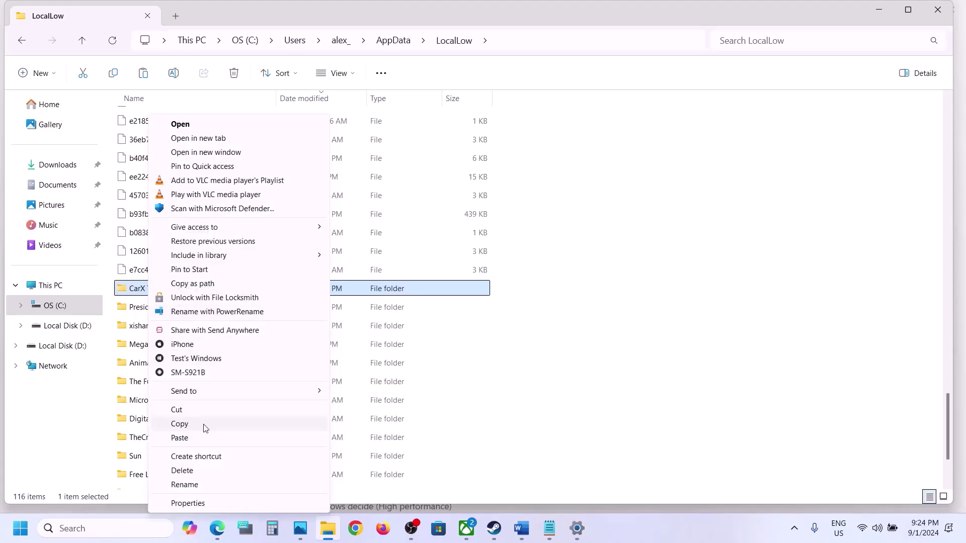
{"action": "left_click", "coordinate": [138, 290]}
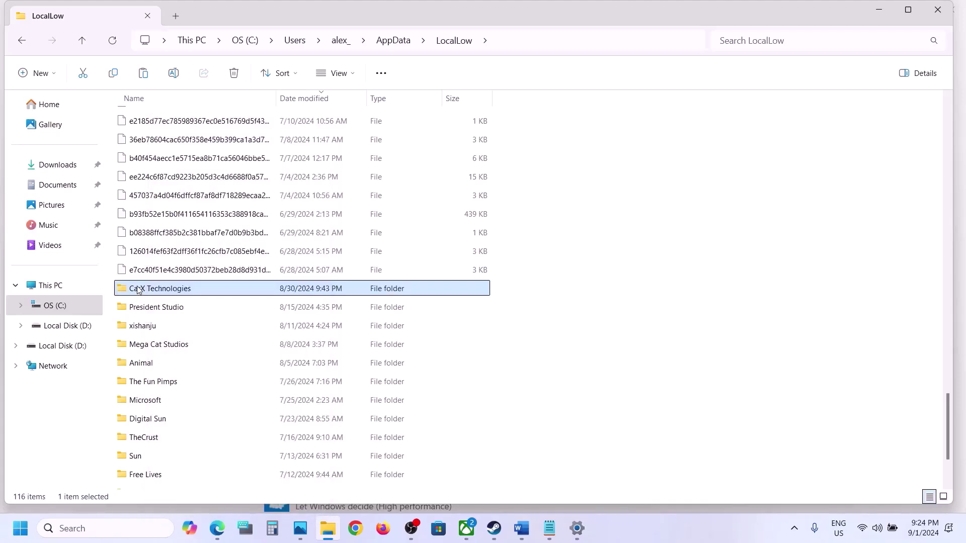
Delete the CarX Technologies folder from the LocalLow folder
{"action": "left_click", "coordinate": [180, 291]}
{"action": "left_click", "coordinate": [223, 290]}
{"action": "right_click", "coordinate": [223, 291]}
{"action": "left_click", "coordinate": [337, 161]}
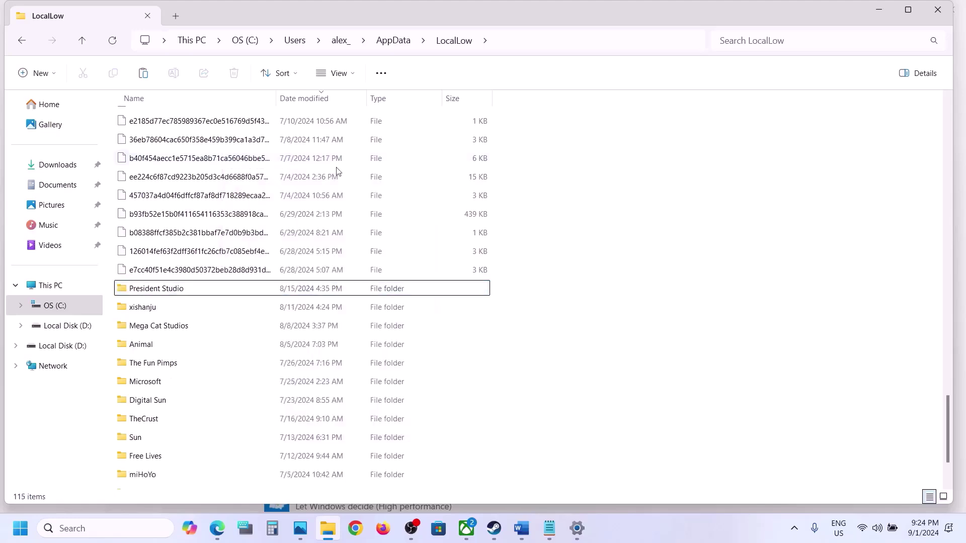
Show CarX Street in the Steam library, and highlight "Verify the game files" under Step 6 in the Word notes
{"action": "left_click", "coordinate": [494, 528]}
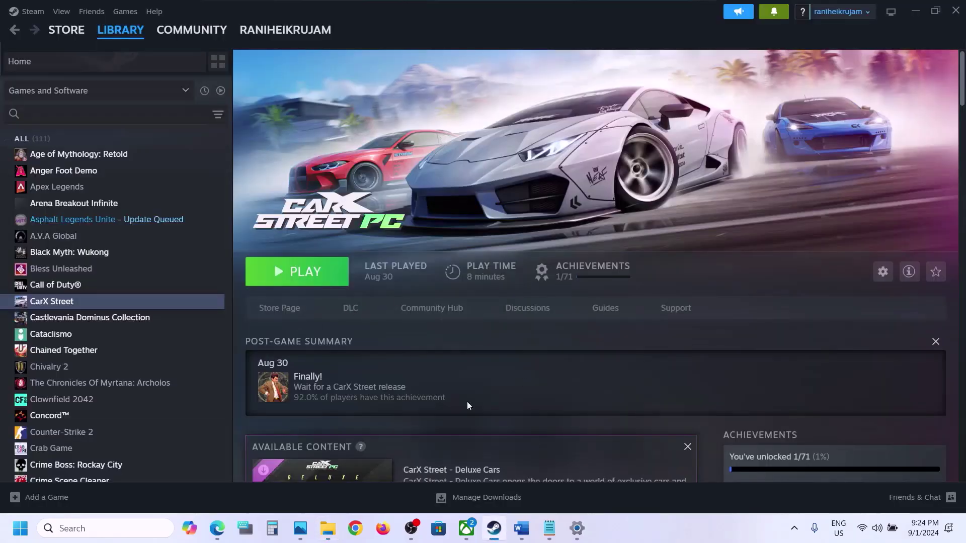
{"action": "left_click", "coordinate": [521, 529]}
{"action": "scroll", "coordinate": [429, 330], "scroll_direction": "down", "scroll_amount": 5}
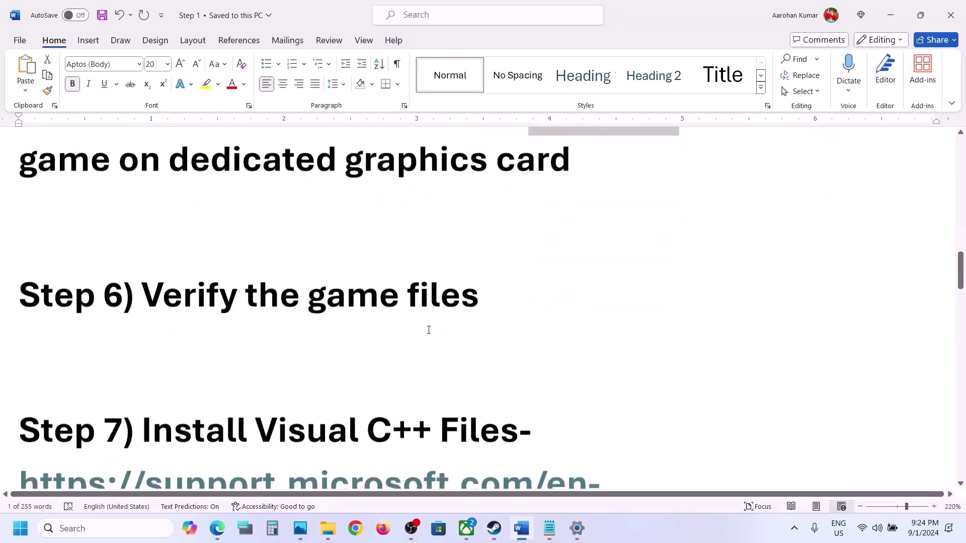
{"action": "scroll", "coordinate": [204, 320], "scroll_direction": "up", "scroll_amount": 1}
{"action": "left_click_drag", "start_coordinate": [183, 310], "coordinate": [460, 319]}
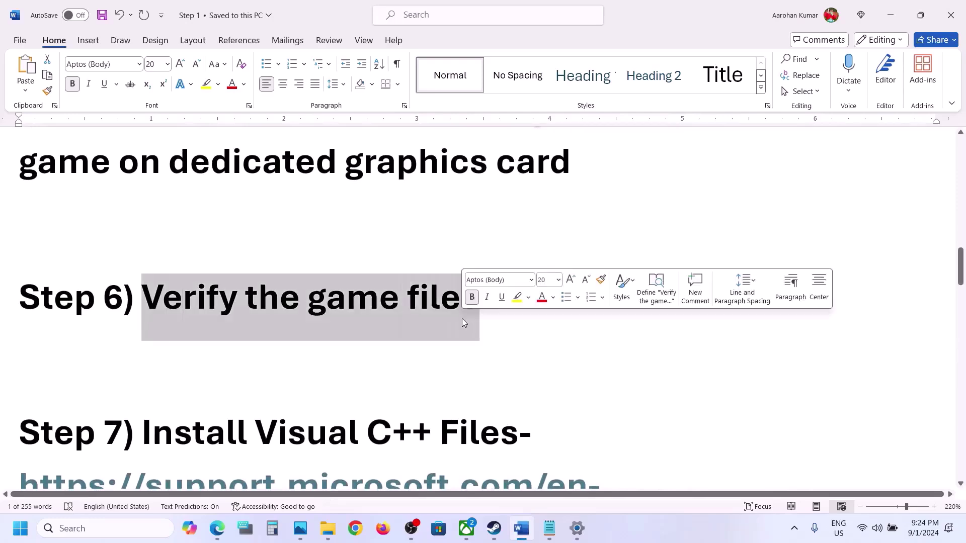
Start verifying the integrity of CarX Street's installed game files in Steam, and close the game's properties
{"action": "mouse_move", "coordinate": [494, 529]}
{"action": "left_click", "coordinate": [481, 451]}
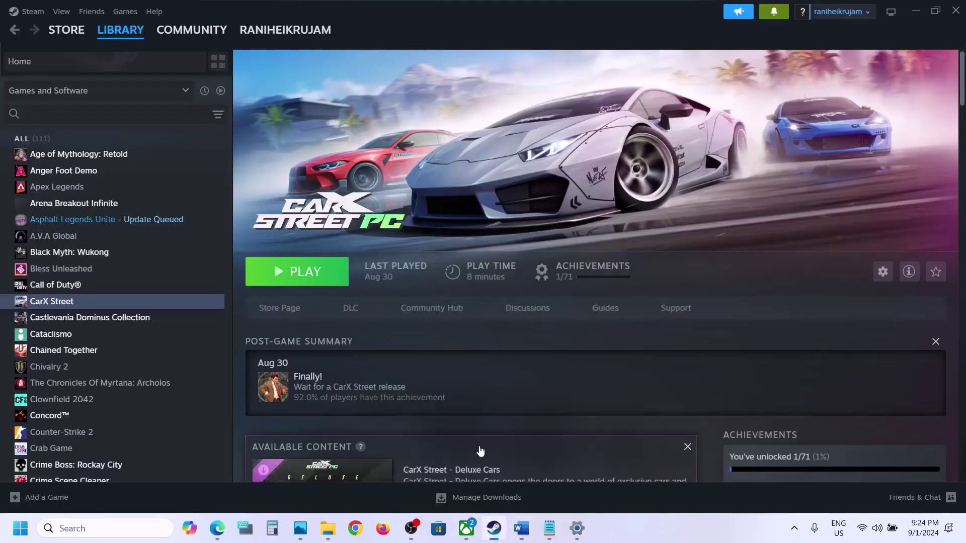
{"action": "right_click", "coordinate": [133, 305]}
{"action": "mouse_move", "coordinate": [184, 380]}
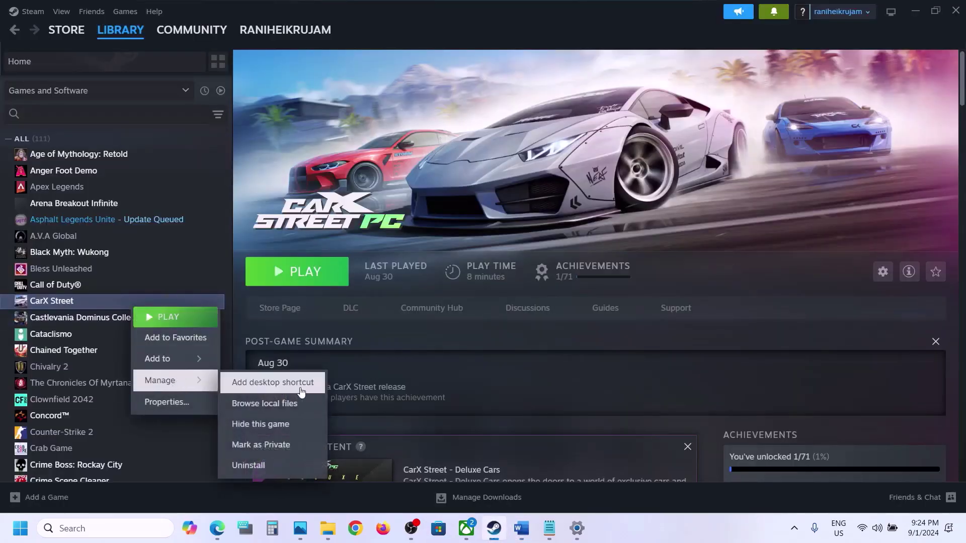
{"action": "left_click", "coordinate": [181, 403]}
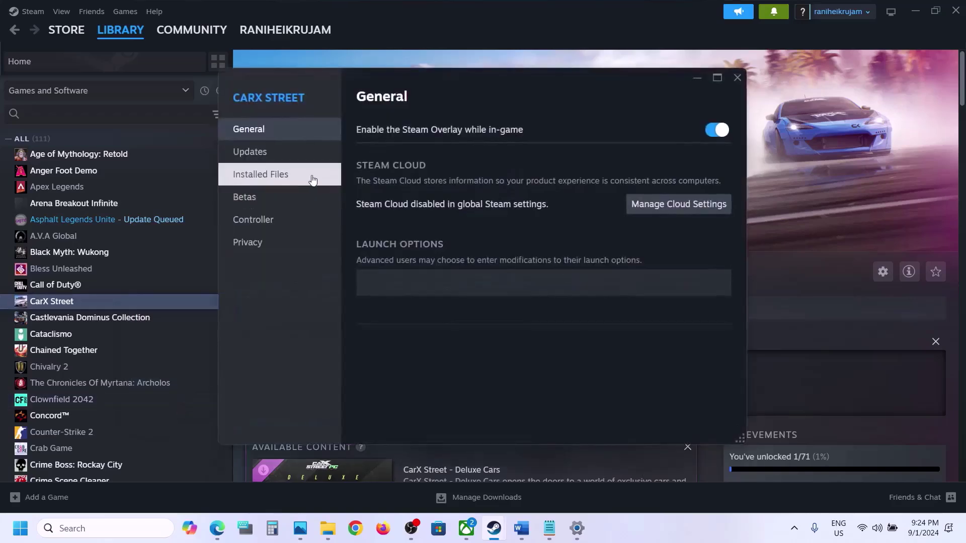
{"action": "left_click", "coordinate": [287, 180]}
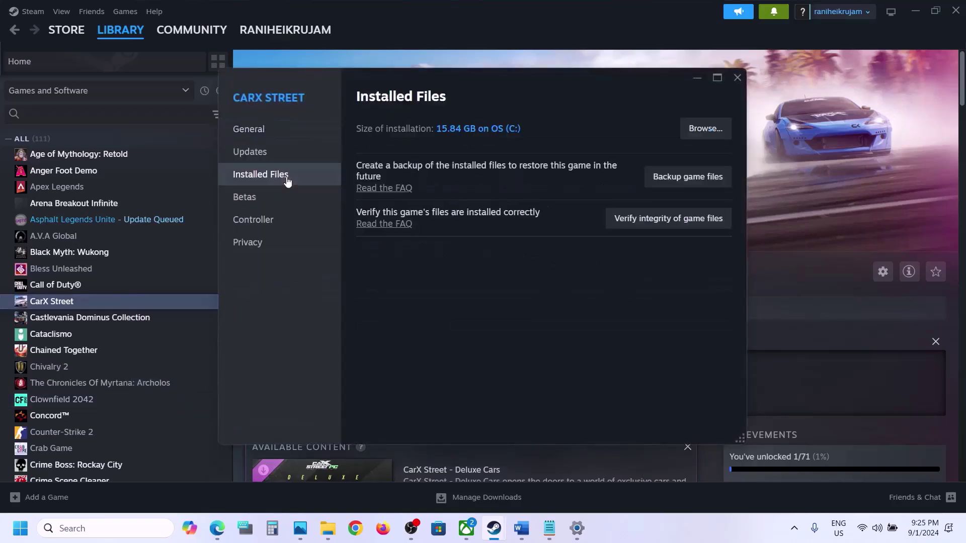
{"action": "left_click", "coordinate": [646, 224]}
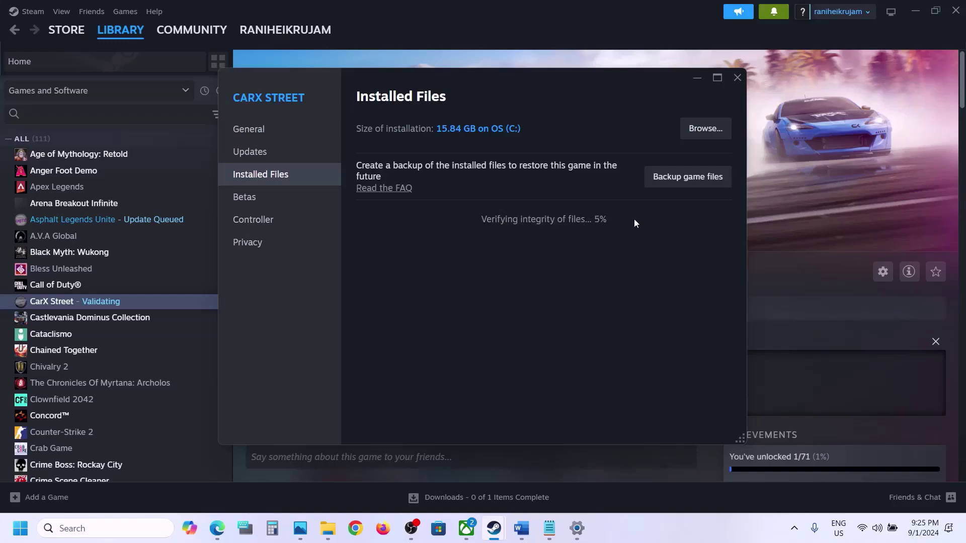
{"action": "left_click", "coordinate": [789, 257]}
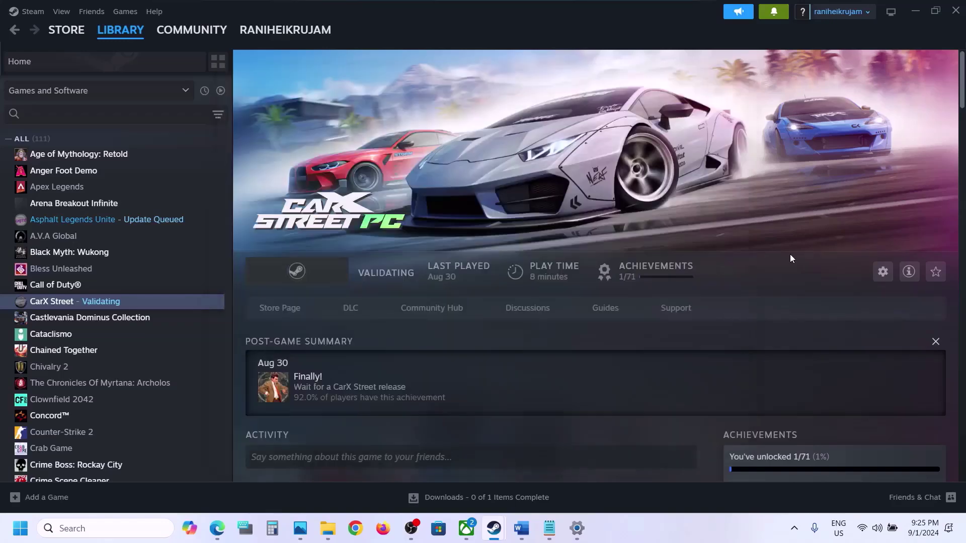
Copy the Microsoft Visual C++ downloads link from Step 7 of the Word notes and open it in Chrome
{"action": "left_click", "coordinate": [521, 528]}
{"action": "scroll", "coordinate": [394, 346], "scroll_direction": "down", "scroll_amount": 2}
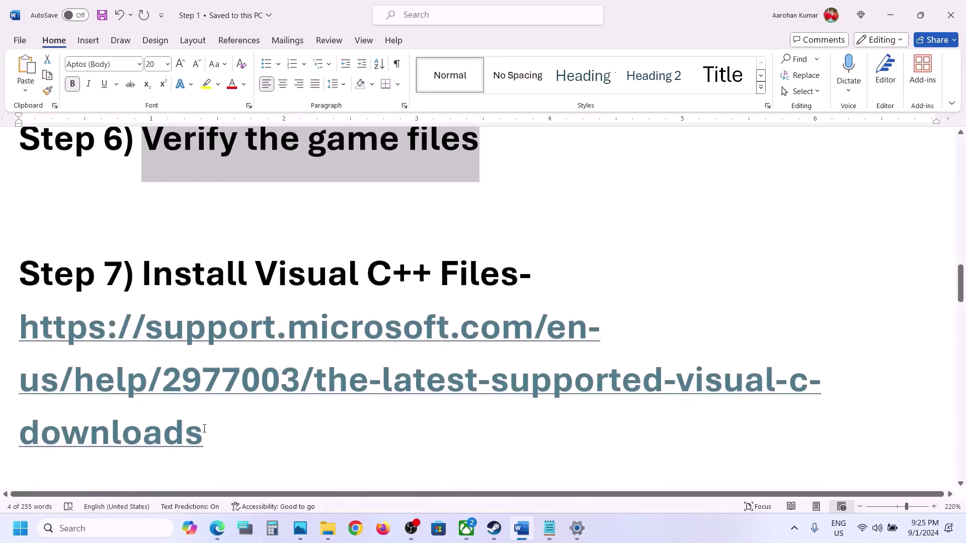
{"action": "left_click_drag", "start_coordinate": [205, 436], "coordinate": [23, 328]}
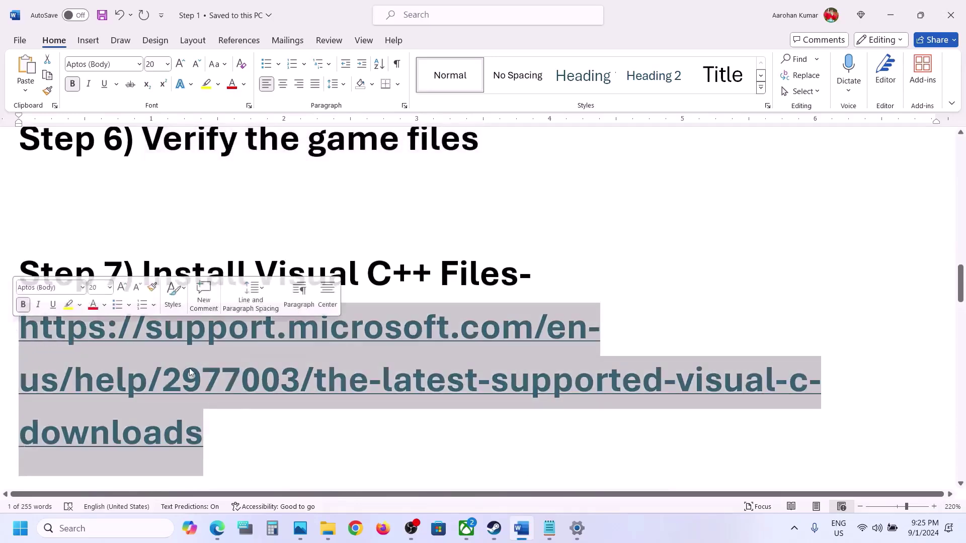
{"action": "left_click", "coordinate": [355, 529]}
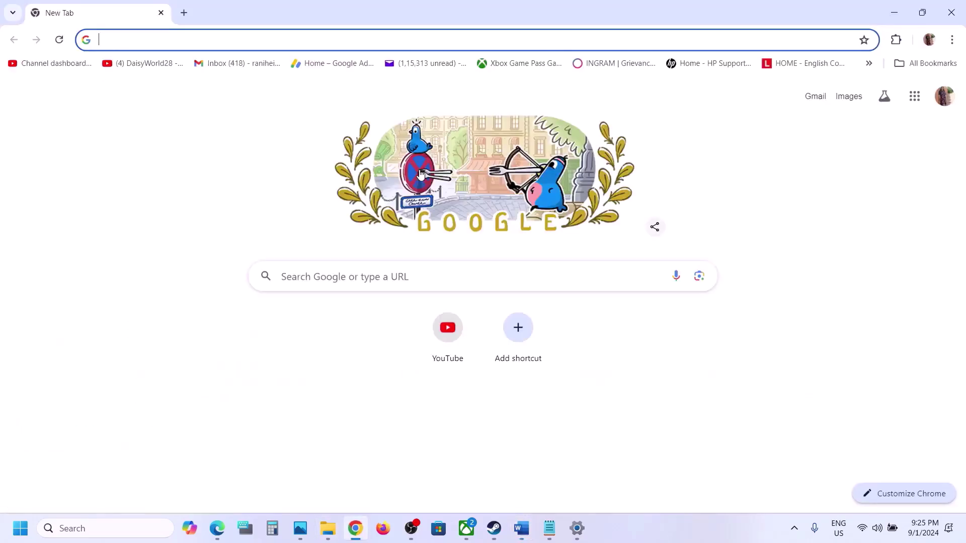
{"action": "key", "text": "ctrl+v"}
{"action": "key", "text": "Return"}
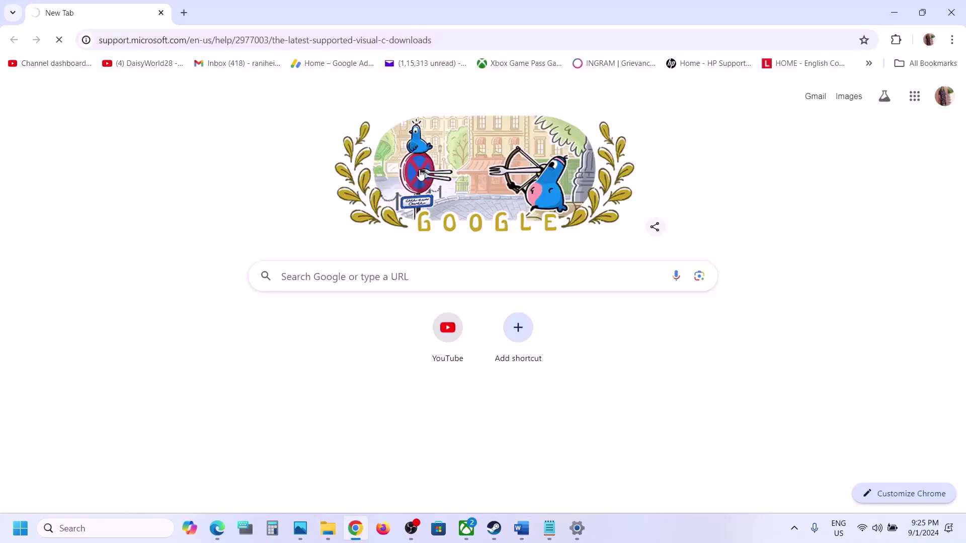
Download the x86 Visual C++ Redistributable from the latest version table, run its installer and start the repair
{"action": "scroll", "coordinate": [383, 255], "scroll_direction": "down", "scroll_amount": 10}
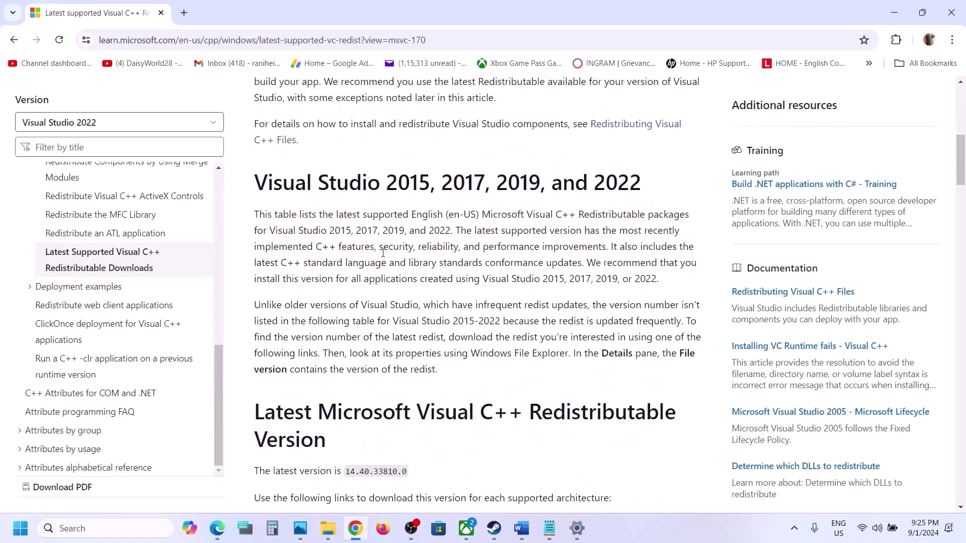
{"action": "scroll", "coordinate": [383, 255], "scroll_direction": "down", "scroll_amount": 5}
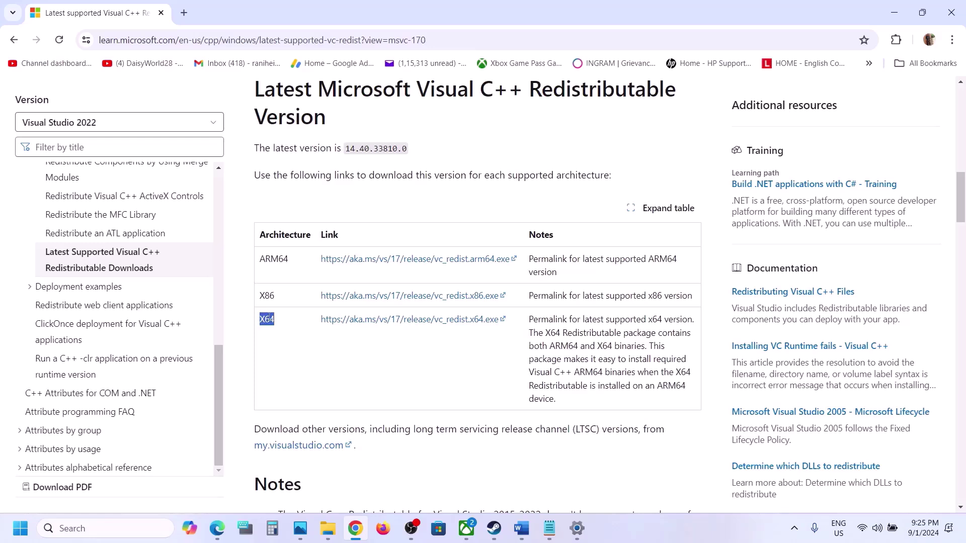
{"action": "left_click_drag", "start_coordinate": [260, 297], "coordinate": [422, 310]}
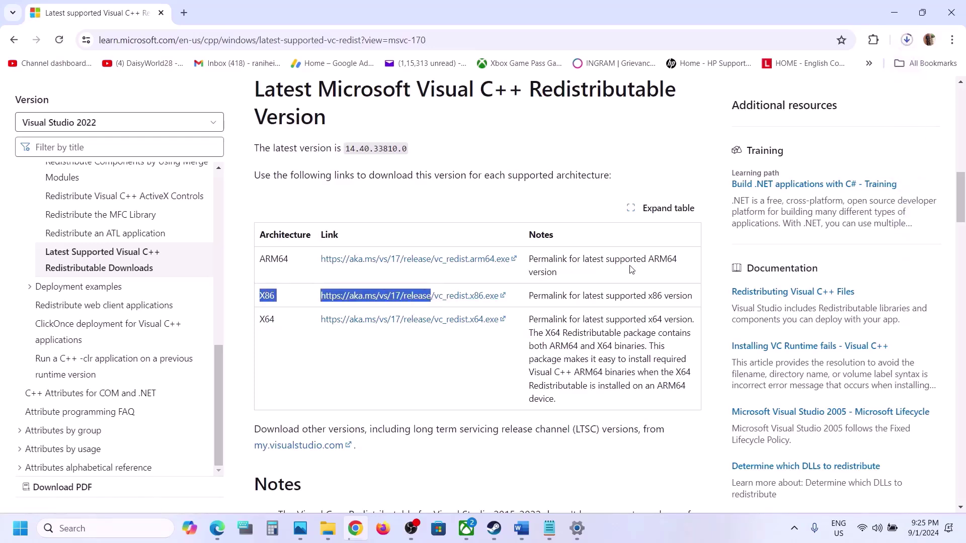
{"action": "left_click", "coordinate": [818, 82]}
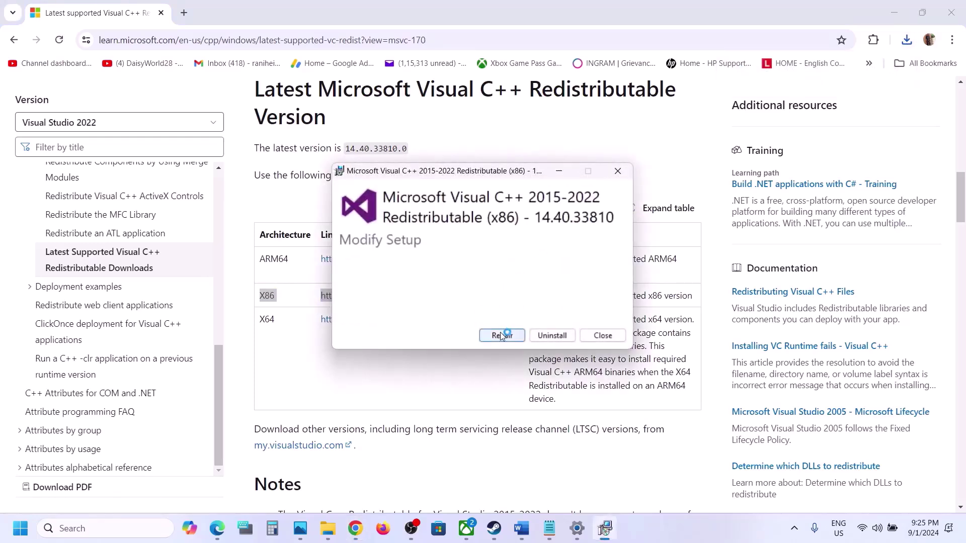
{"action": "left_click", "coordinate": [503, 335]}
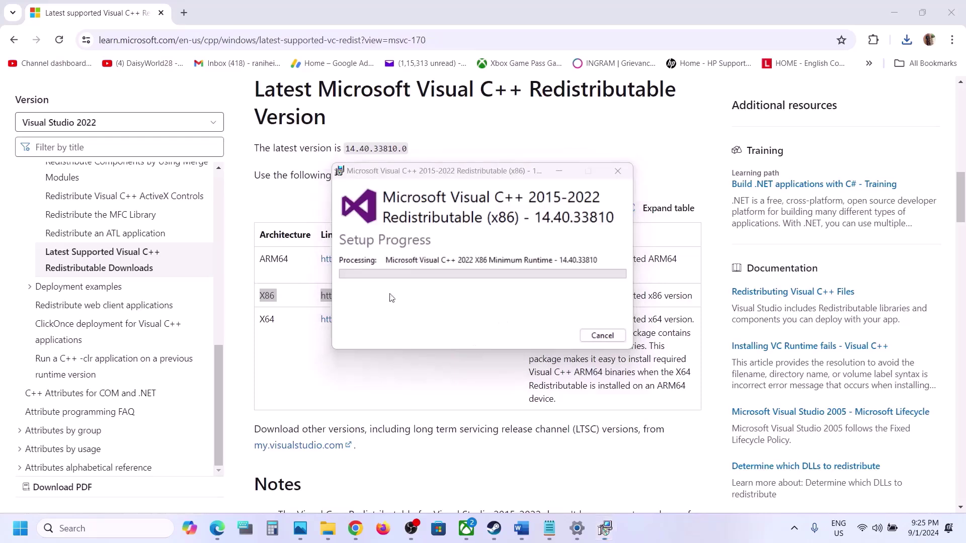
Download the x64 Visual C++ Redistributable from the same table, run its installer and start the repair
{"action": "left_click", "coordinate": [267, 321]}
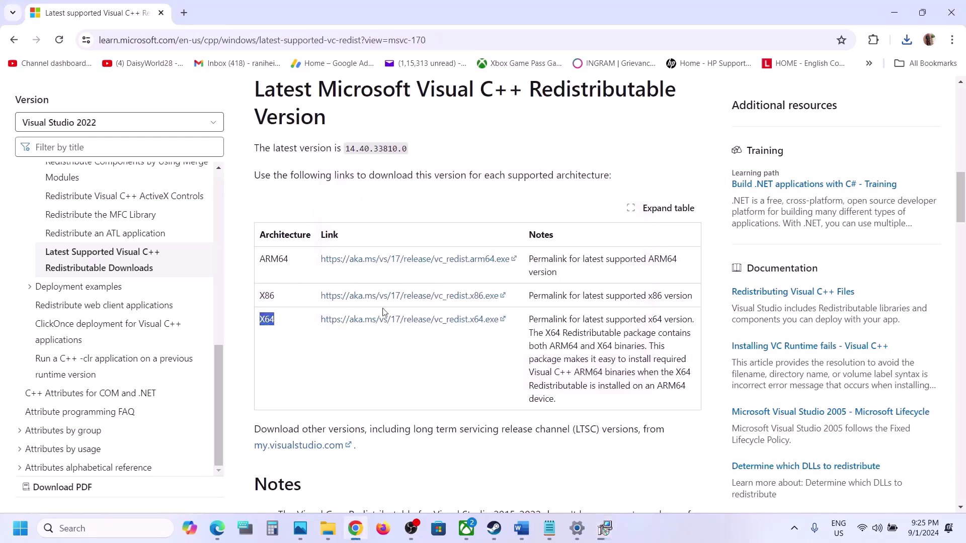
{"action": "left_click", "coordinate": [392, 320]}
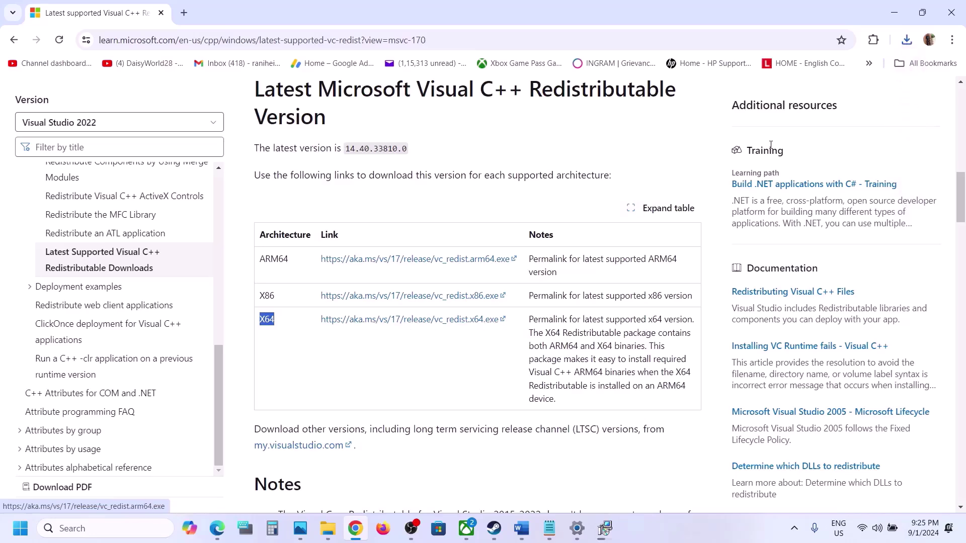
{"action": "left_click", "coordinate": [906, 40]}
{"action": "left_click", "coordinate": [795, 97]}
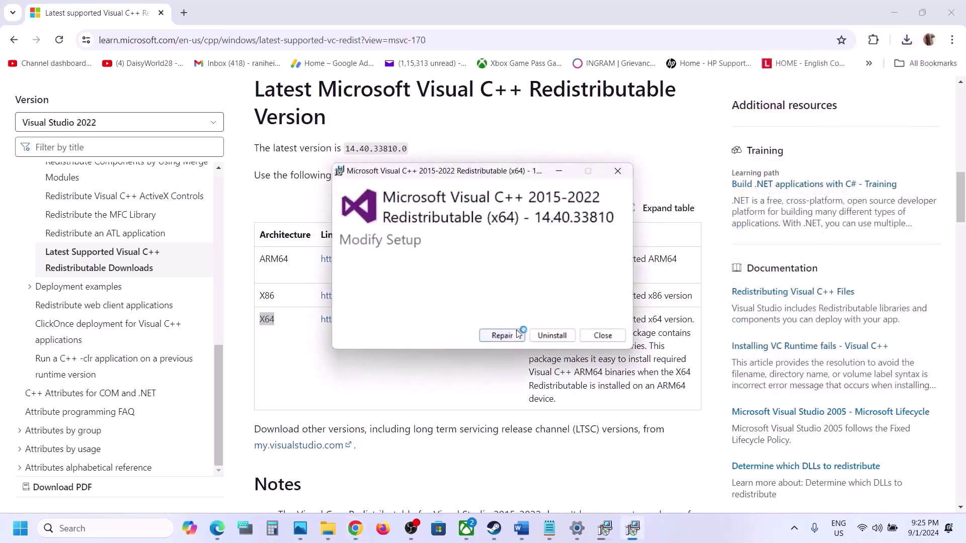
{"action": "left_click", "coordinate": [508, 336]}
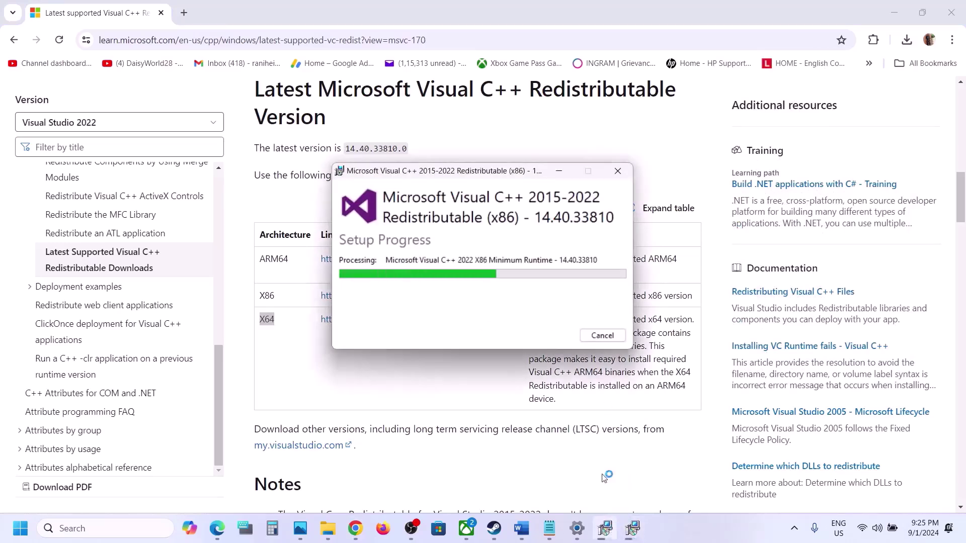
Move the x86 and x64 Redistributable setup windows apart so that both progress bars can be seen
{"action": "left_click_drag", "start_coordinate": [509, 173], "coordinate": [264, 235]}
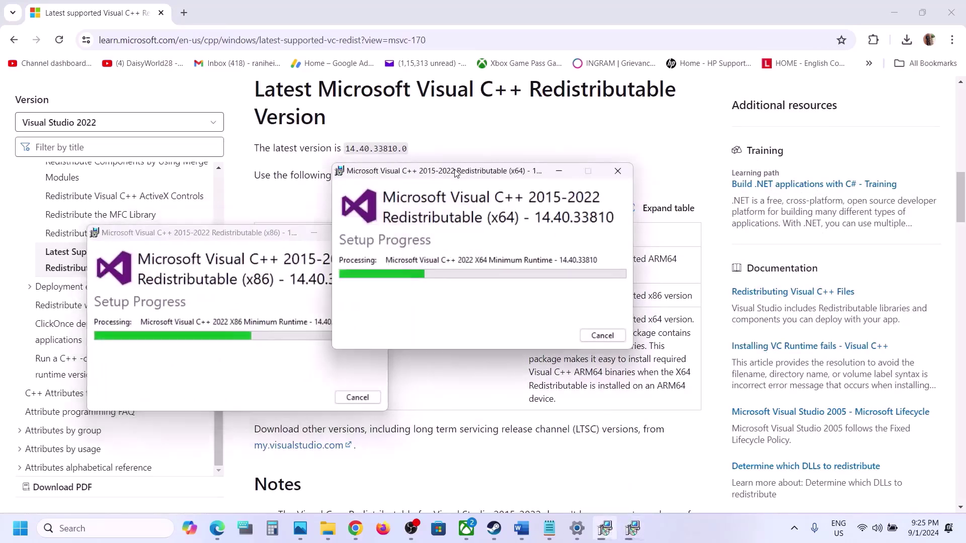
{"action": "left_click_drag", "start_coordinate": [455, 173], "coordinate": [547, 190]}
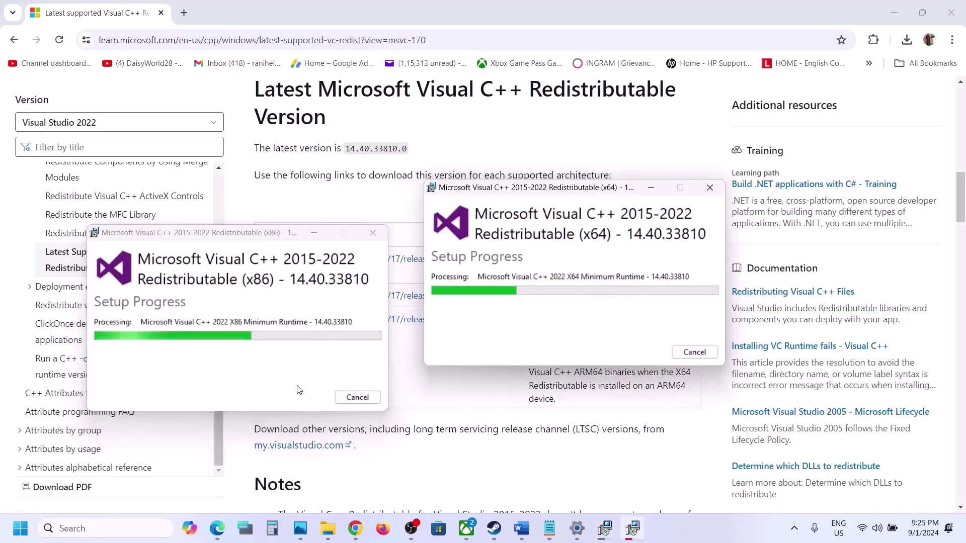
{"action": "left_click", "coordinate": [352, 425]}
Show the computer's Restart option without restarting, and switch to the CarX Street page in Steam
{"action": "left_click", "coordinate": [27, 535]}
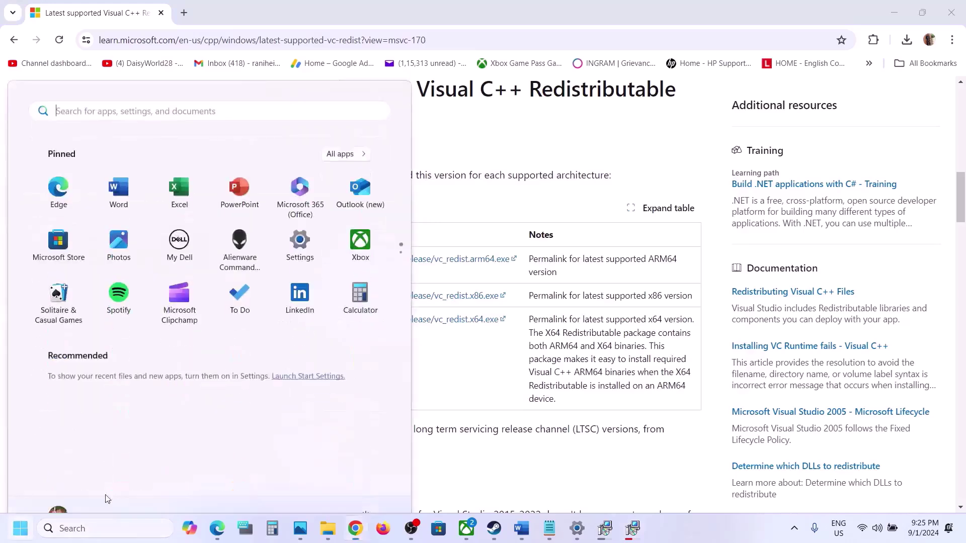
{"action": "left_click", "coordinate": [367, 485]}
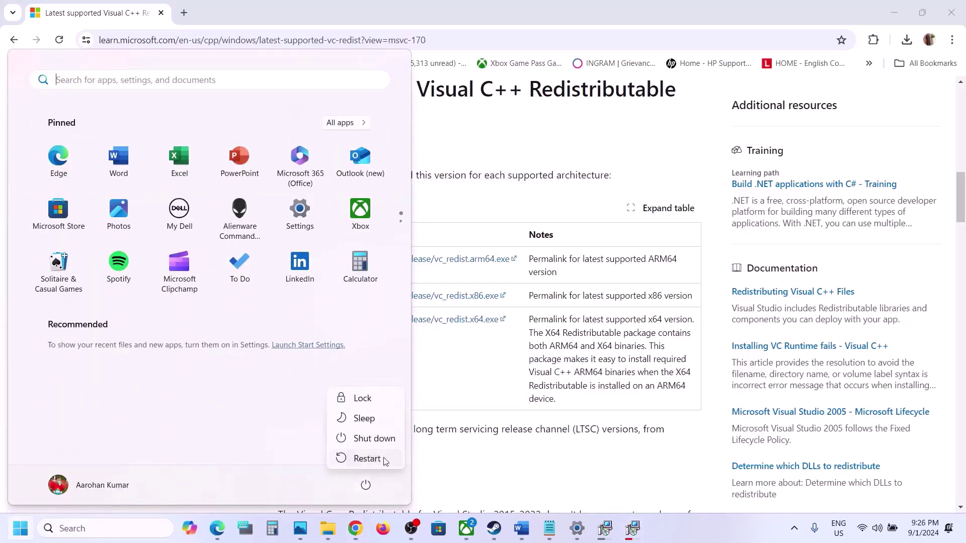
{"action": "key", "text": "Escape"}
{"action": "mouse_move", "coordinate": [495, 526]}
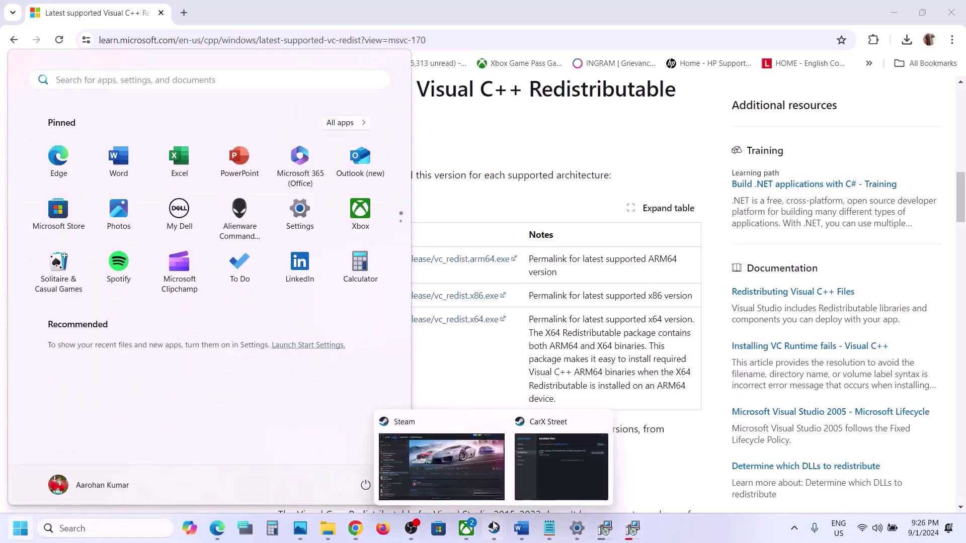
{"action": "left_click", "coordinate": [451, 476]}
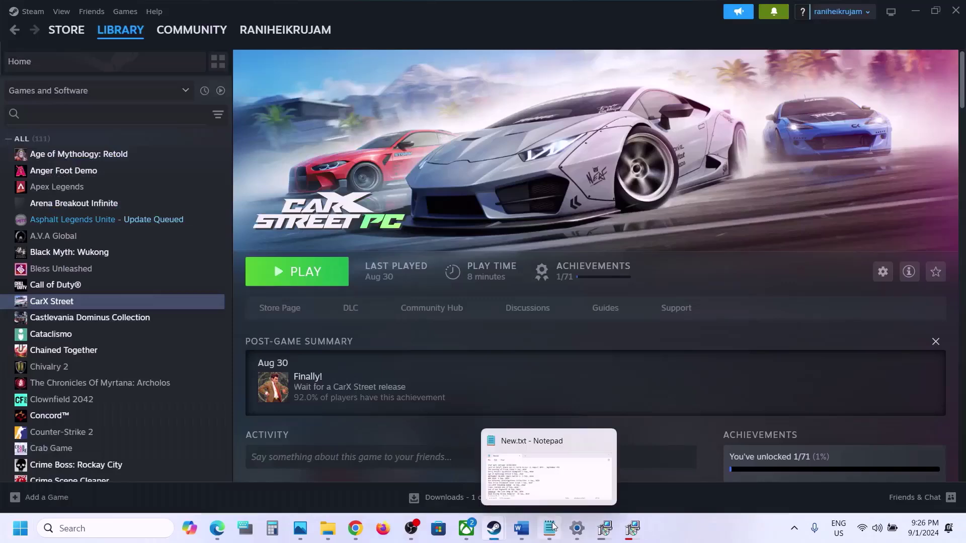
Switch to the Word notes and highlight "Update Windows" under Step 8
{"action": "left_click", "coordinate": [521, 529]}
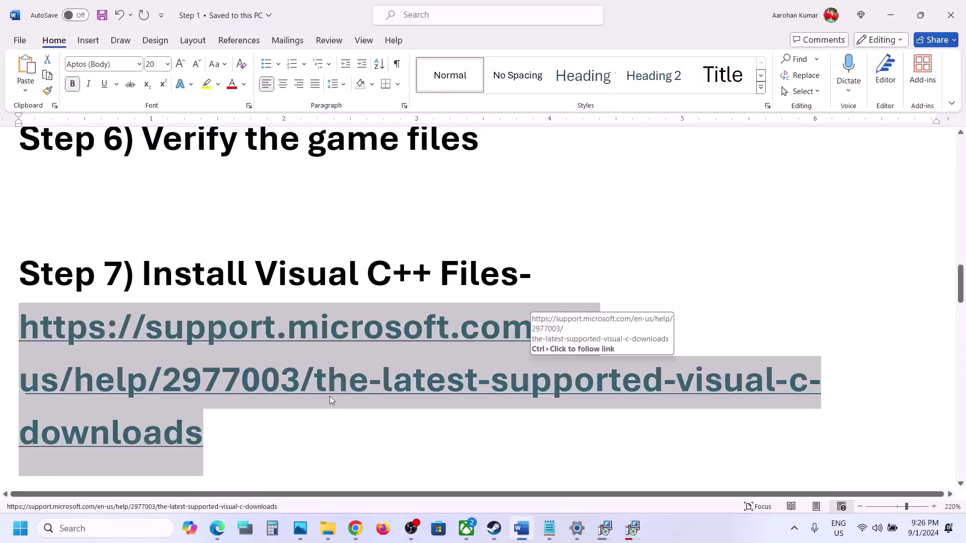
{"action": "scroll", "coordinate": [330, 400], "scroll_direction": "down", "scroll_amount": 4}
{"action": "left_click_drag", "start_coordinate": [143, 358], "coordinate": [428, 358]}
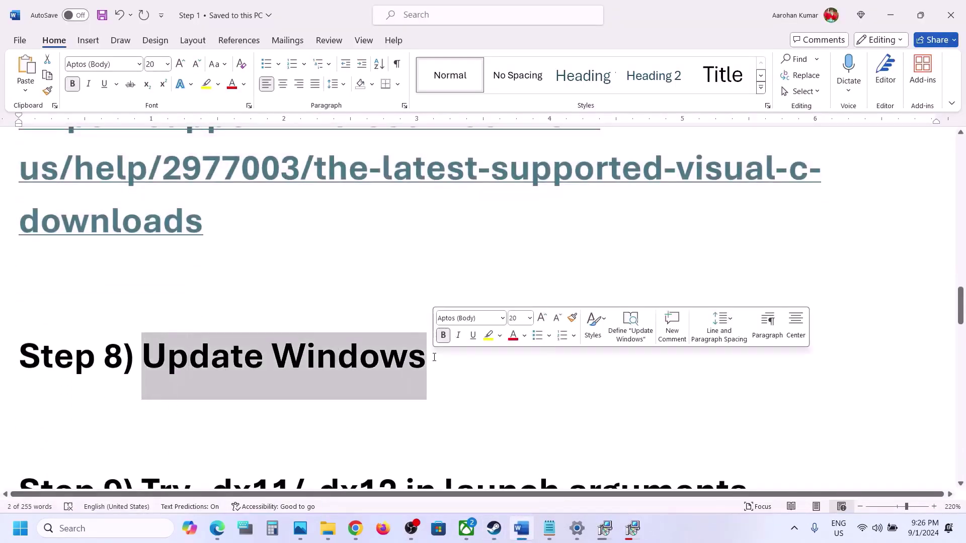
Switch to Windows Settings and start a check for updates in Windows Update
{"action": "key", "text": "alt+Tab"}
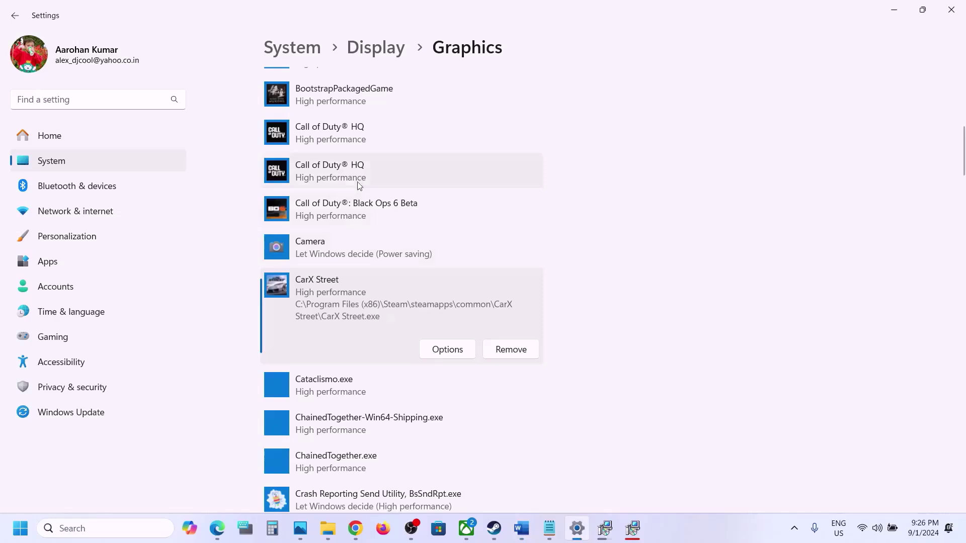
{"action": "left_click", "coordinate": [101, 420]}
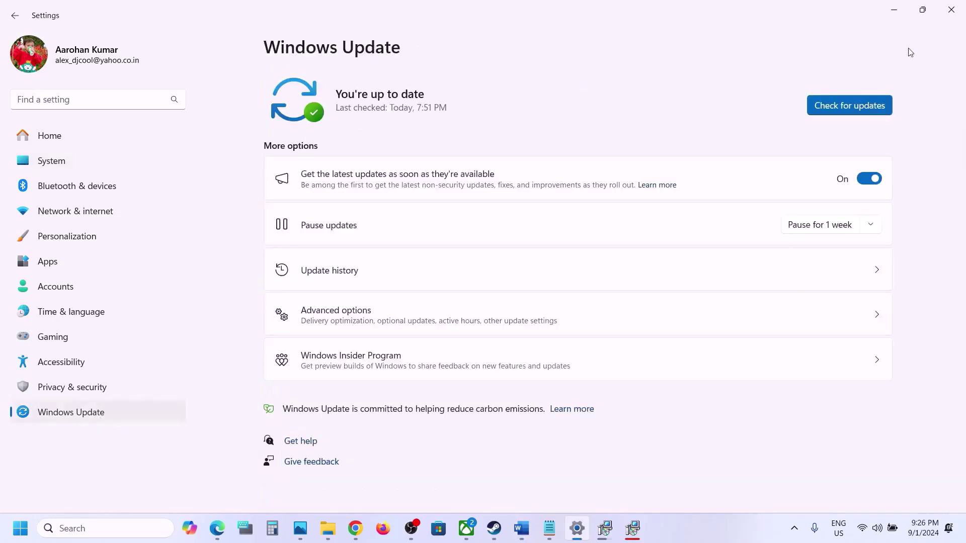
{"action": "left_click", "coordinate": [852, 108]}
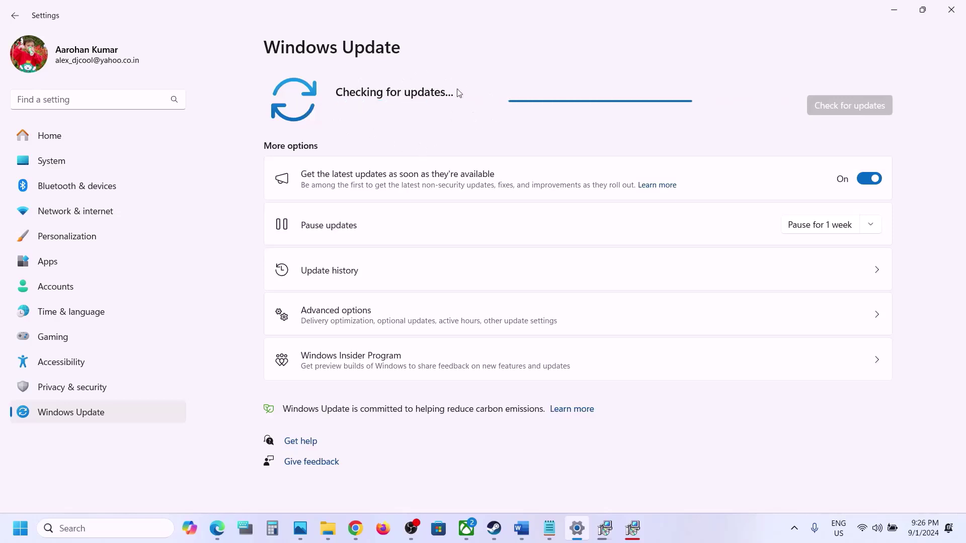
Show the computer's power options again without restarting, and return to CarX Street in the Steam library
{"action": "left_click", "coordinate": [20, 528]}
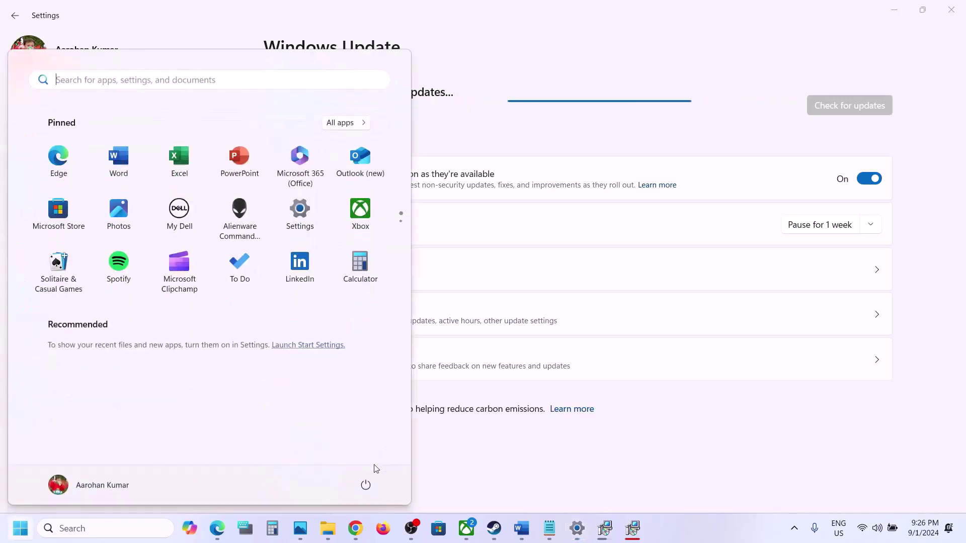
{"action": "left_click", "coordinate": [366, 486]}
{"action": "key", "text": "Escape"}
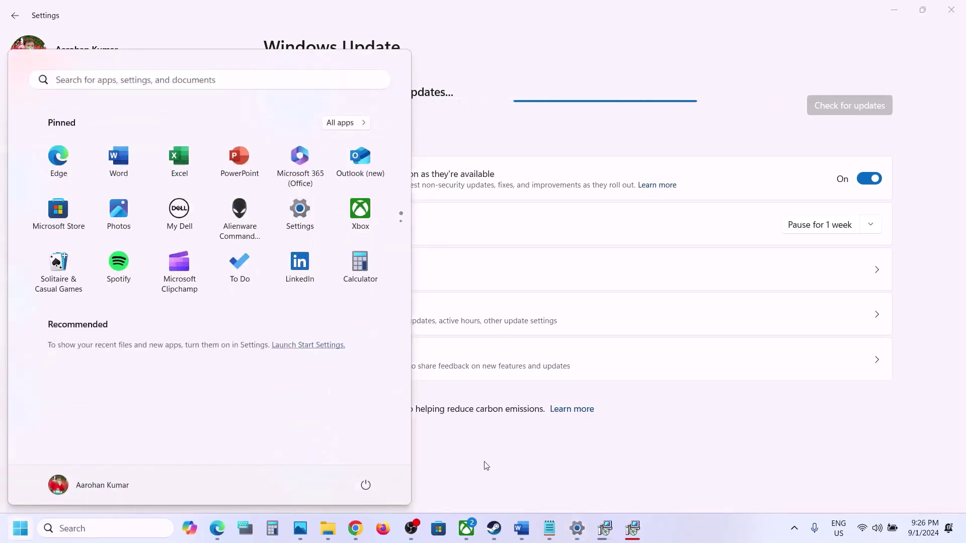
{"action": "mouse_move", "coordinate": [494, 528]}
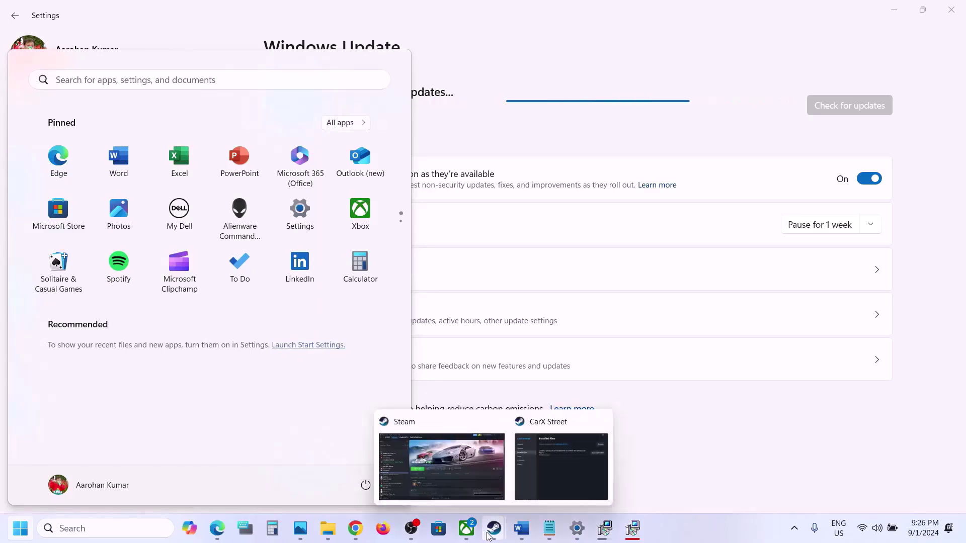
{"action": "left_click", "coordinate": [465, 492]}
Highlight "dx11/-dx12 in launch arguments" under Step 9 of the Word notes, and return to Steam
{"action": "left_click", "coordinate": [521, 528]}
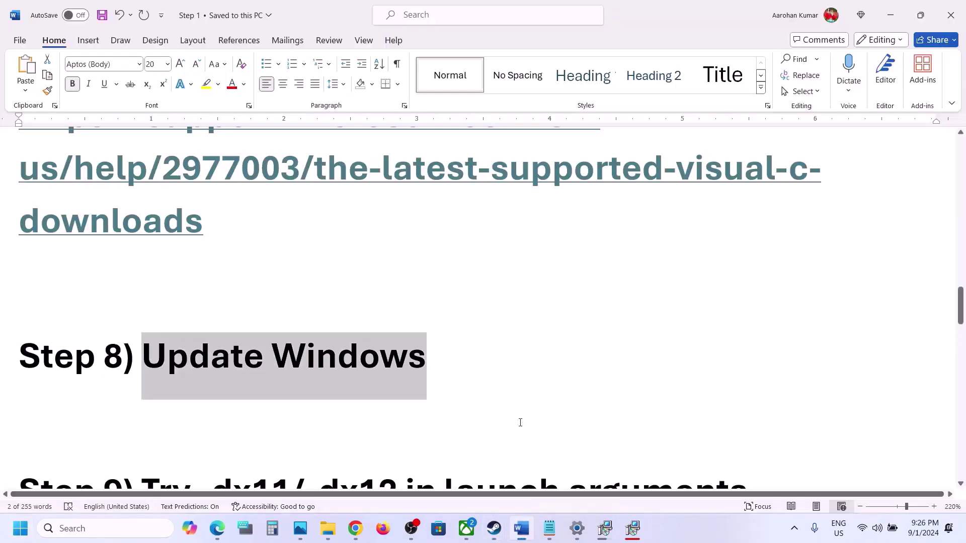
{"action": "scroll", "coordinate": [415, 362], "scroll_direction": "down", "scroll_amount": 3}
{"action": "left_click_drag", "start_coordinate": [254, 317], "coordinate": [749, 307]}
{"action": "left_click", "coordinate": [889, 16]}
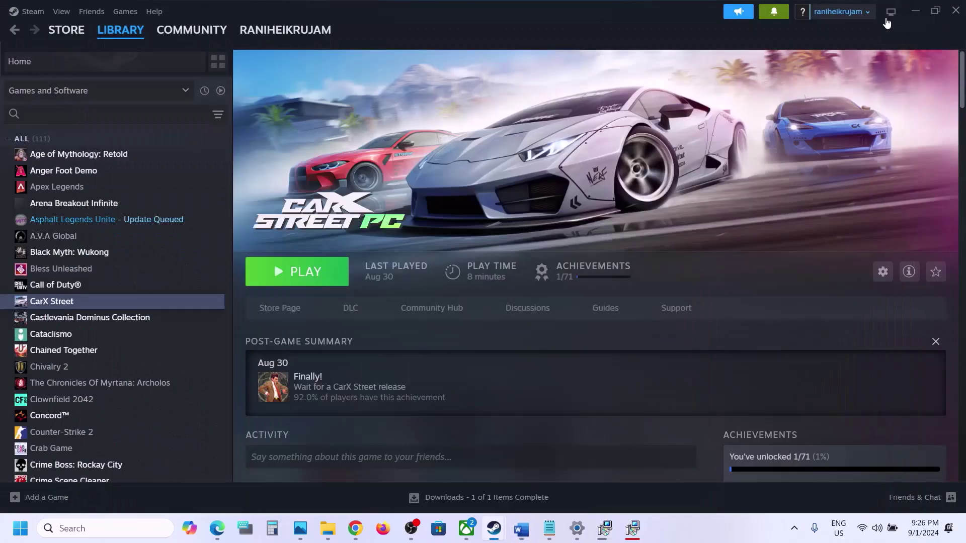
Set CarX Street's launch options to -dx11 in its Steam properties, and close the properties
{"action": "right_click", "coordinate": [115, 303]}
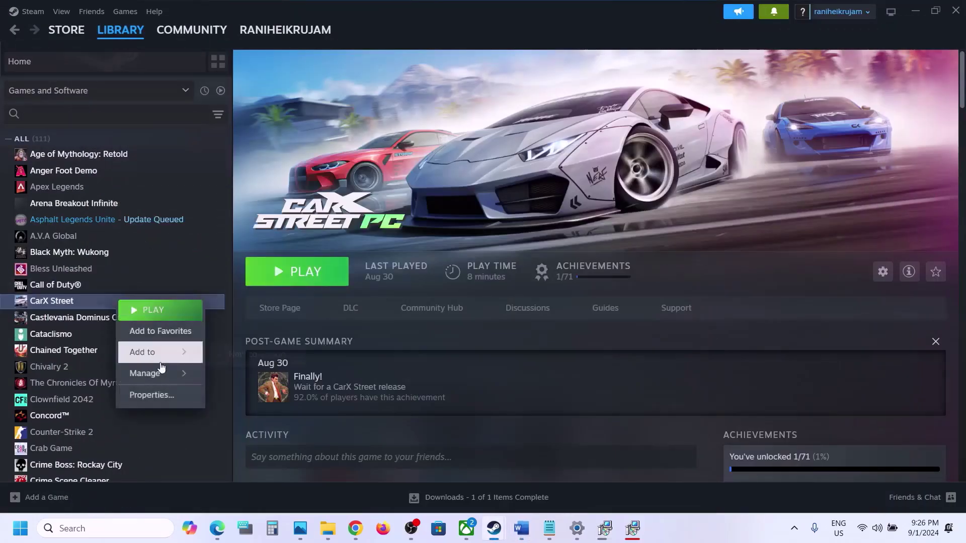
{"action": "left_click", "coordinate": [160, 393]}
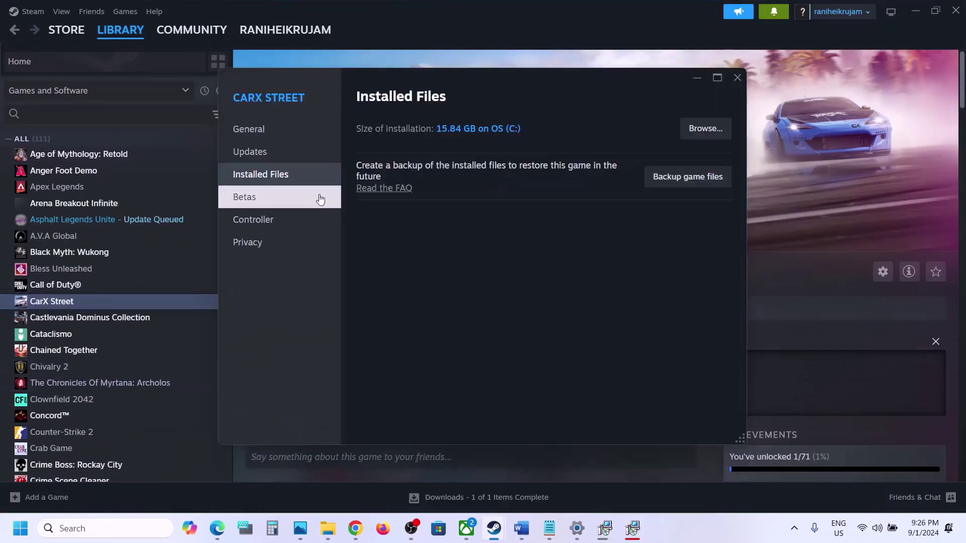
{"action": "left_click", "coordinate": [274, 139]}
{"action": "left_click", "coordinate": [379, 281]}
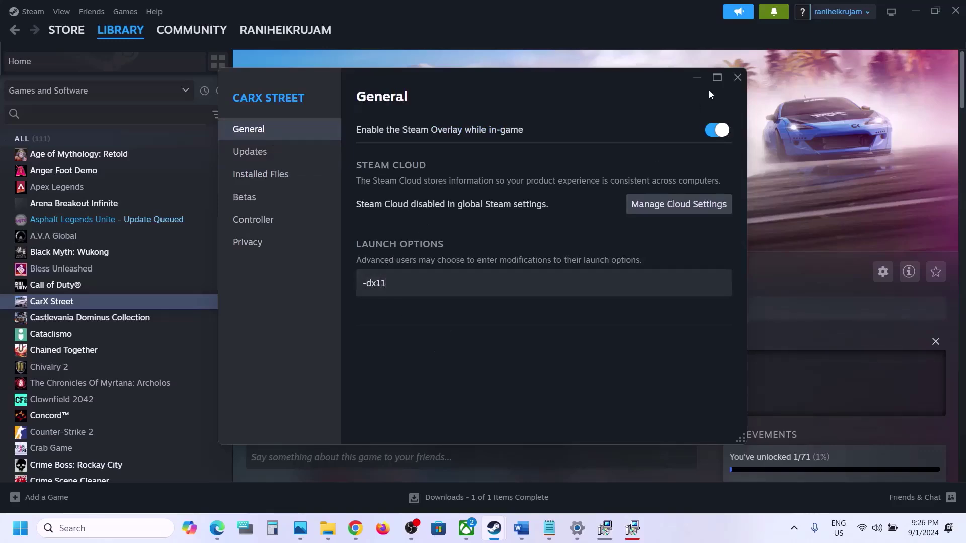
{"action": "left_click", "coordinate": [738, 79]}
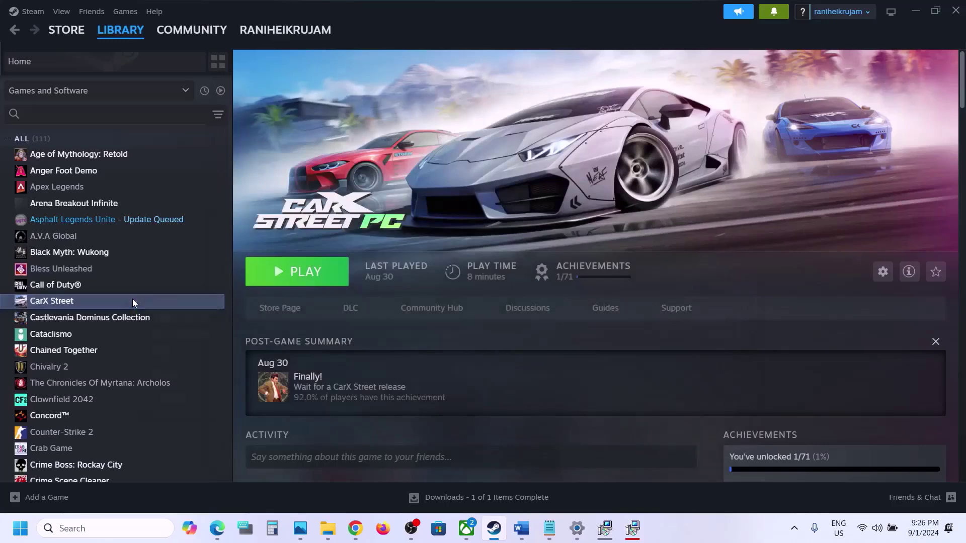
Reopen CarX Street's Steam properties and change the launch options to -dx12
{"action": "right_click", "coordinate": [132, 299]}
{"action": "left_click", "coordinate": [158, 397]}
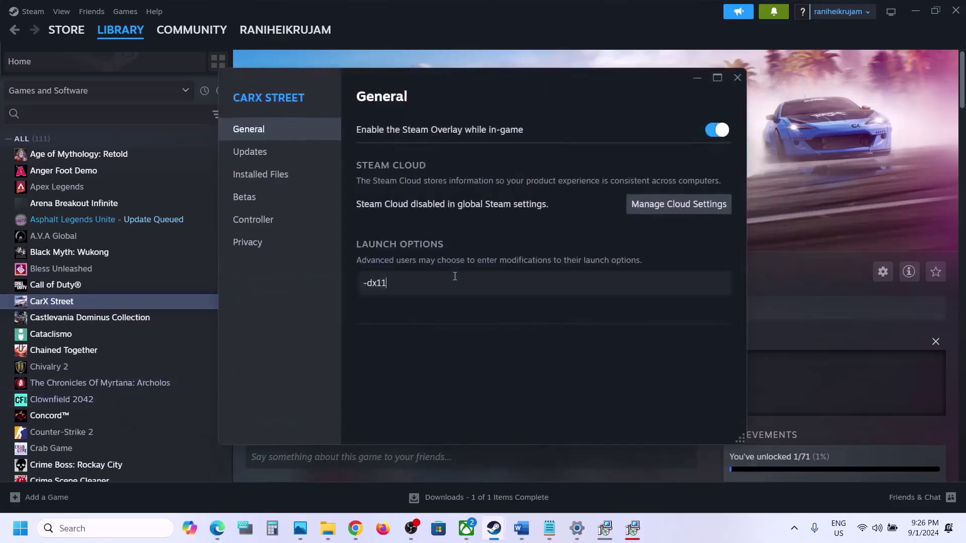
{"action": "key", "text": "ctrl+a"}
{"action": "type", "text": "-dx11"}
{"action": "key", "text": "BackSpace"}
{"action": "type", "text": "2"}
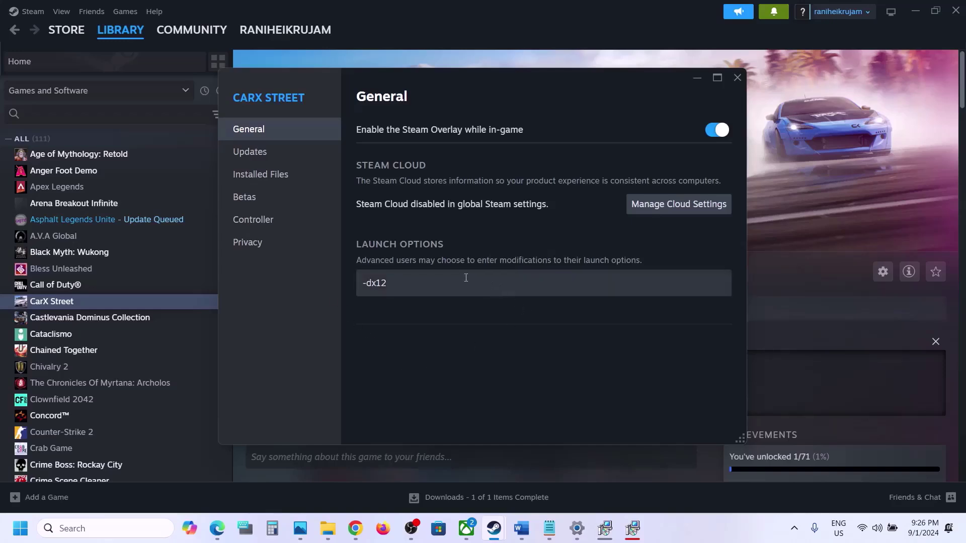
Clear CarX Street's launch options completely and close the game's properties
{"action": "key", "text": "ctrl+a"}
{"action": "key", "text": "BackSpace"}
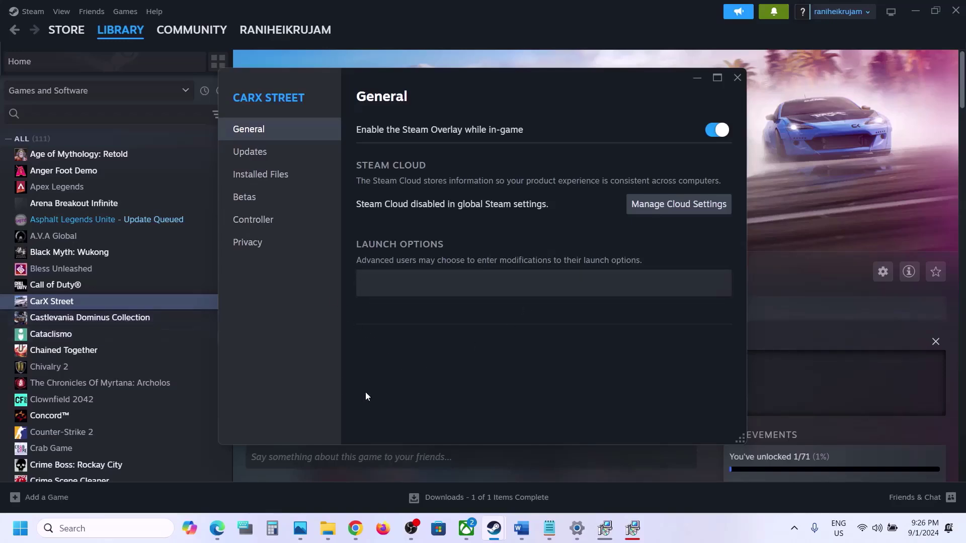
{"action": "left_click", "coordinate": [737, 77]}
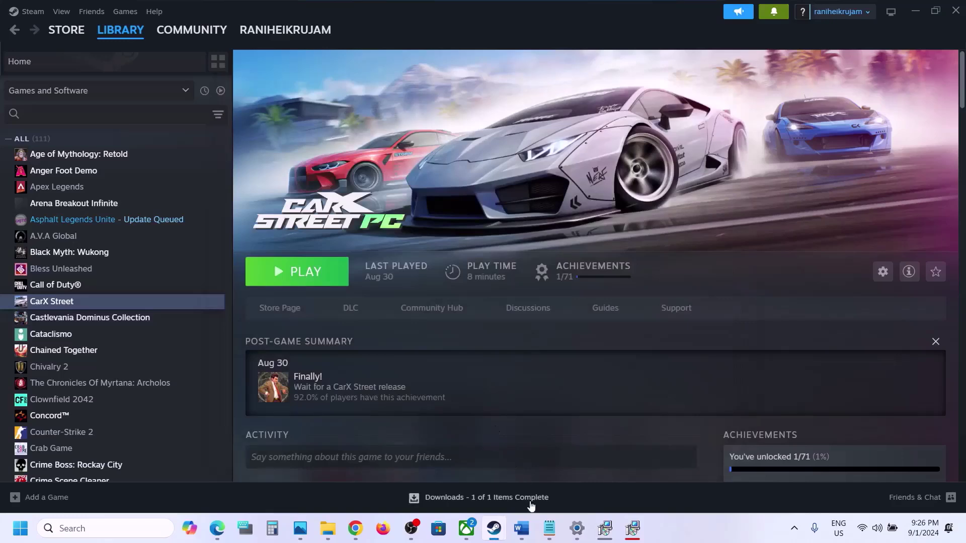
Go through Step 10 of the Word notes, highlighting the advice to disconnect additional joysticks and controllers
{"action": "left_click", "coordinate": [529, 530]}
{"action": "scroll", "coordinate": [312, 332], "scroll_direction": "down", "scroll_amount": 4}
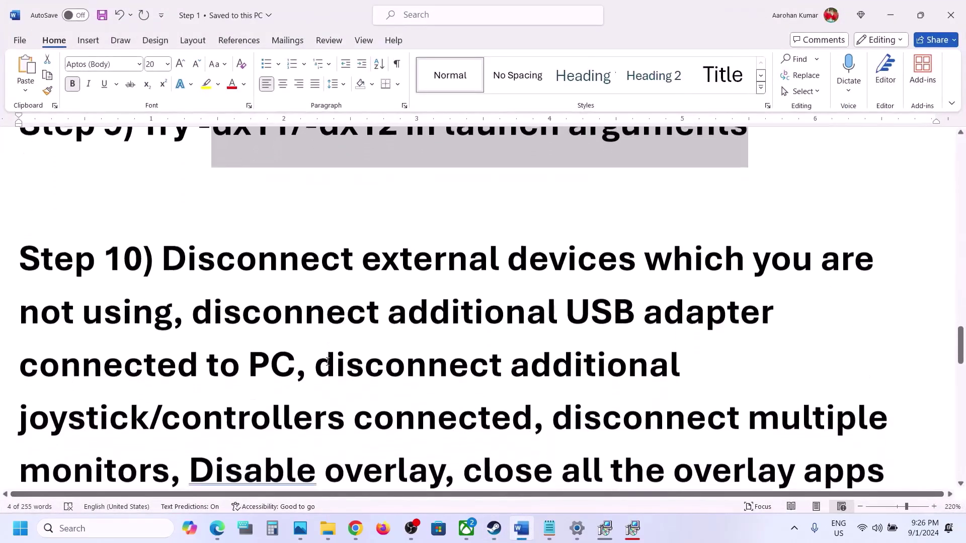
{"action": "left_click_drag", "start_coordinate": [180, 263], "coordinate": [513, 399]}
{"action": "scroll", "coordinate": [513, 400], "scroll_direction": "down", "scroll_amount": 3}
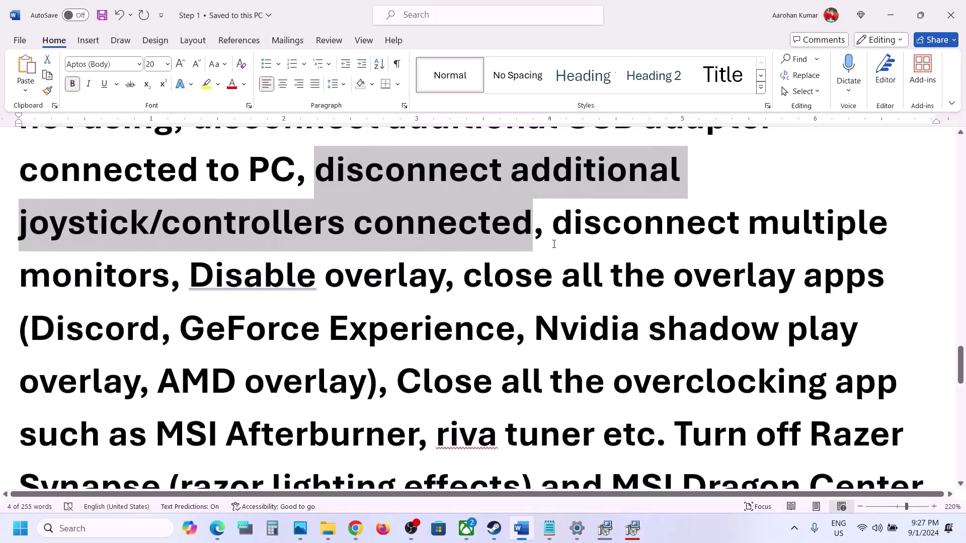
Highlight the overlay advice in Step 10, then switch to Steam, turn off the Steam Overlay in CarX Street's properties and close them
{"action": "left_click_drag", "start_coordinate": [558, 230], "coordinate": [442, 278]}
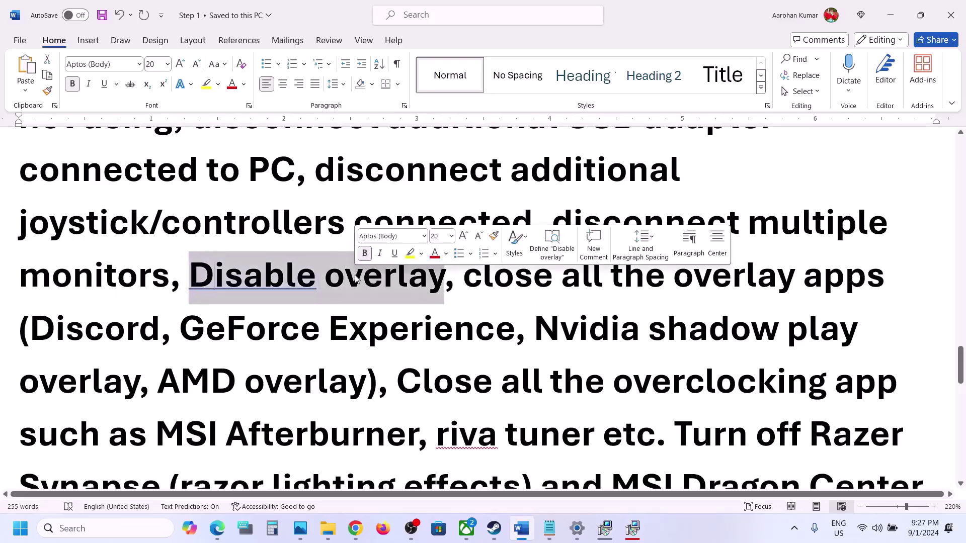
{"action": "mouse_move", "coordinate": [494, 528]}
{"action": "left_click", "coordinate": [466, 473]}
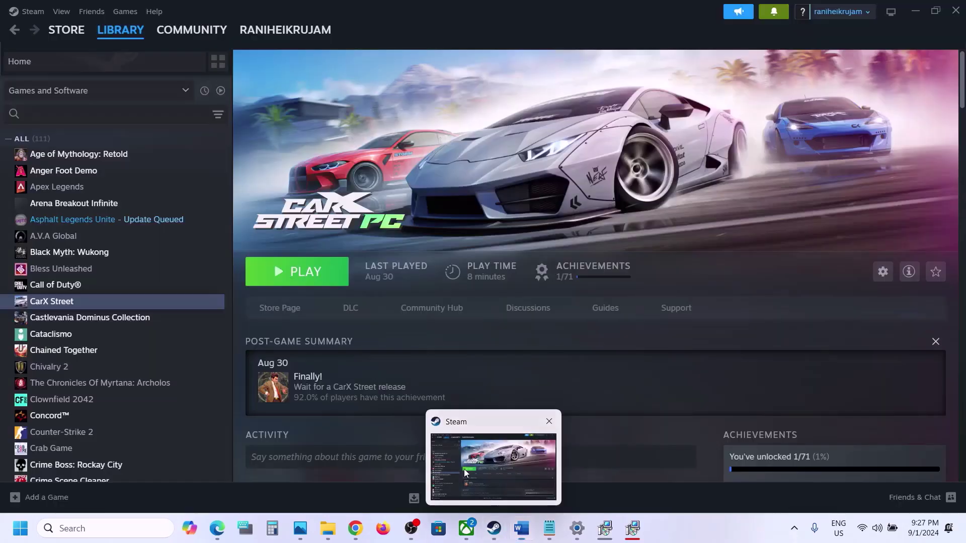
{"action": "right_click", "coordinate": [140, 305]}
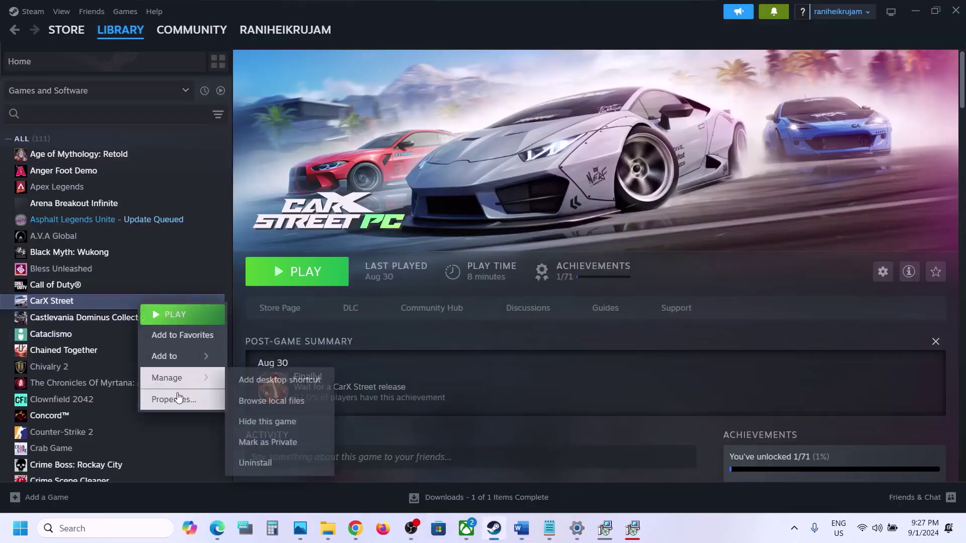
{"action": "left_click", "coordinate": [176, 399]}
{"action": "left_click", "coordinate": [717, 129]}
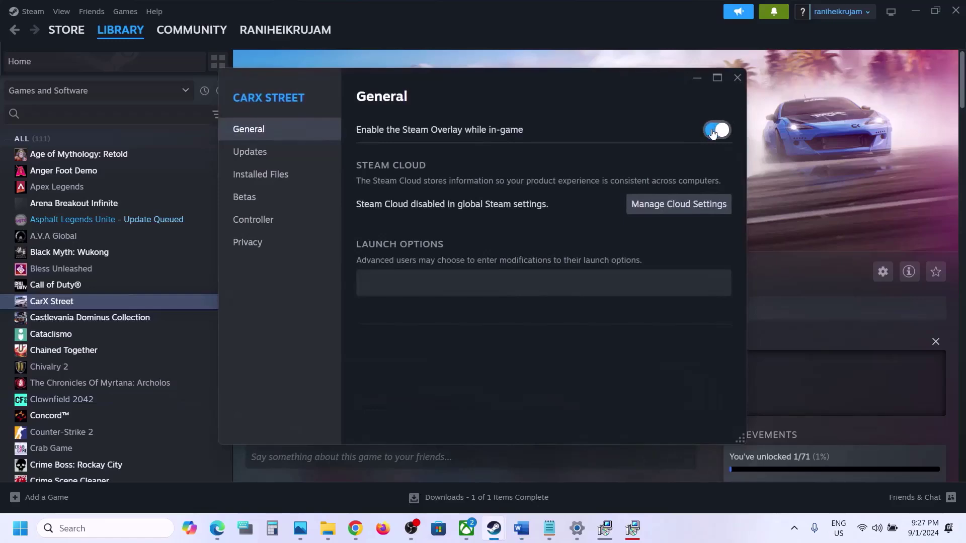
{"action": "left_click", "coordinate": [738, 77]}
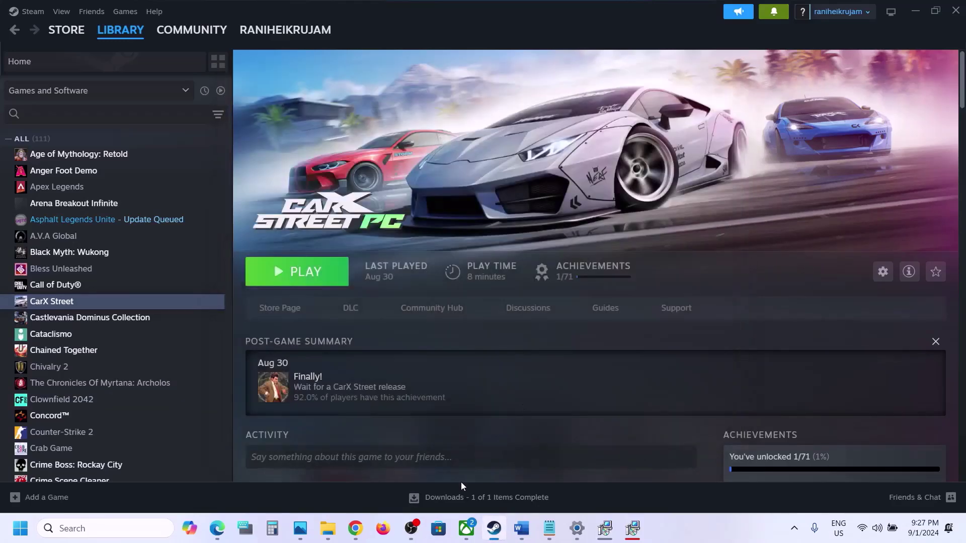
Return to the Word notes and highlight the advice to close overlay apps such as Discord, GeForce Experience, Nvidia and AMD overlays
{"action": "left_click", "coordinate": [519, 533]}
{"action": "left_click_drag", "start_coordinate": [467, 280], "coordinate": [777, 280]}
{"action": "left_click_drag", "start_coordinate": [40, 321], "coordinate": [488, 313]}
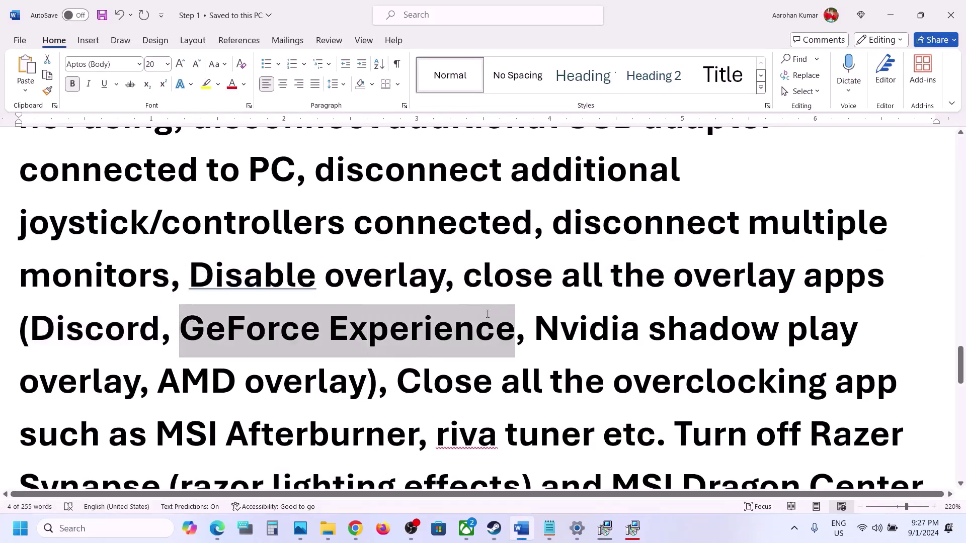
{"action": "left_click", "coordinate": [263, 275]}
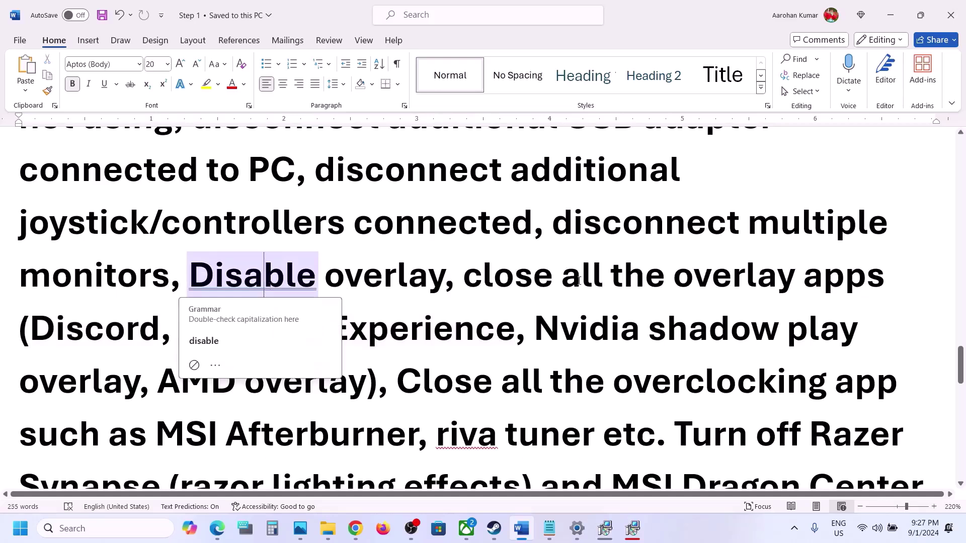
{"action": "left_click_drag", "start_coordinate": [482, 279], "coordinate": [383, 373]}
Highlight the advice in Step 10 to close overclocking apps such as MSI Afterburner and riva tuner
{"action": "scroll", "coordinate": [383, 373], "scroll_direction": "down", "scroll_amount": 3}
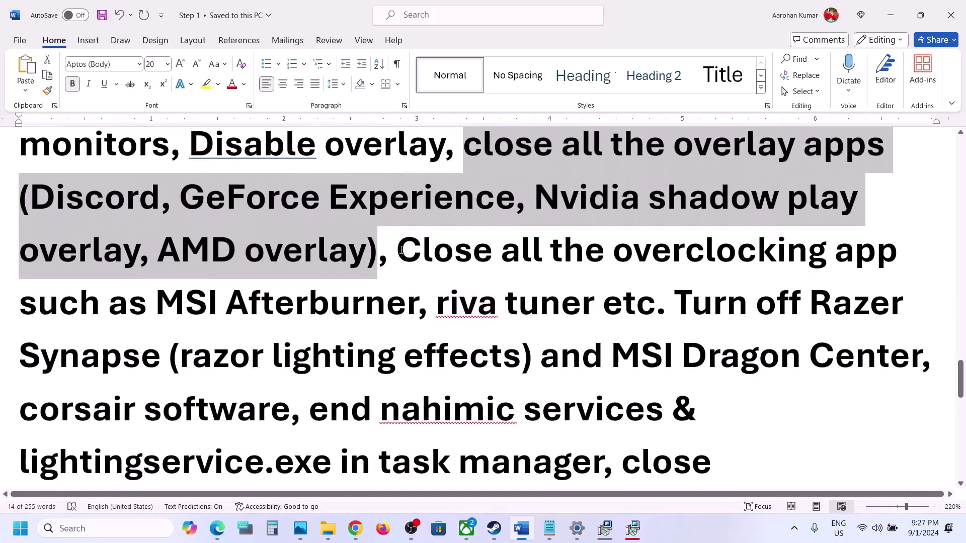
{"action": "left_click_drag", "start_coordinate": [401, 250], "coordinate": [554, 306]}
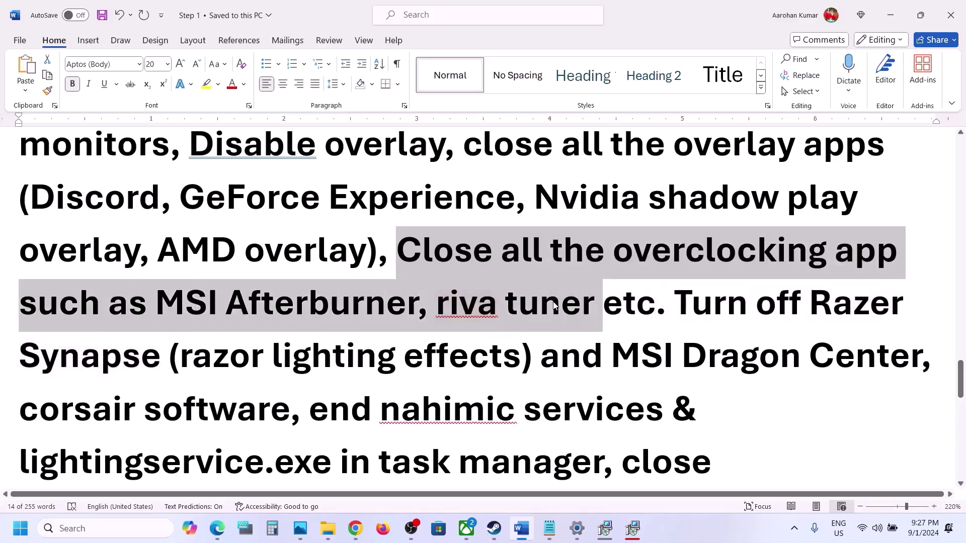
{"action": "left_click", "coordinate": [561, 304]}
{"action": "left_click_drag", "start_coordinate": [615, 252], "coordinate": [855, 254]}
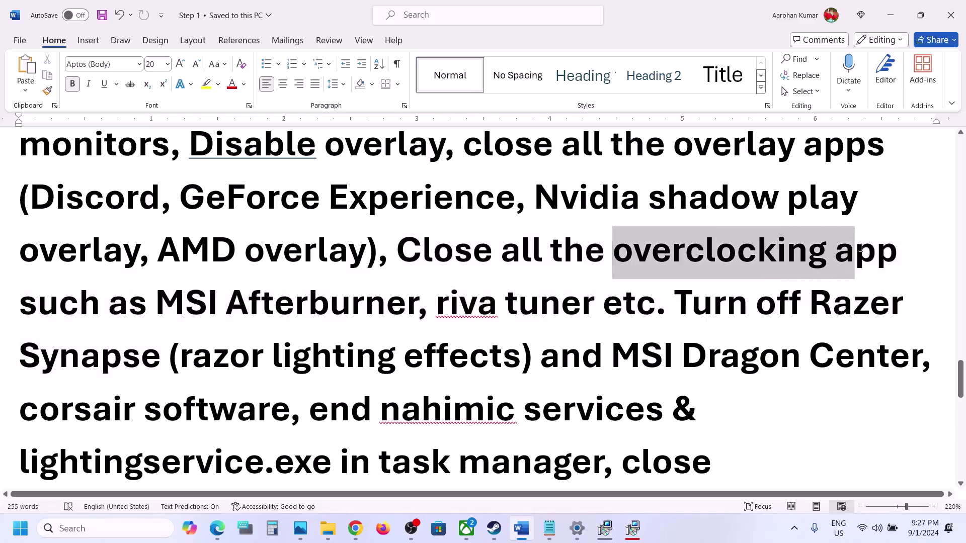
Go through the rest of Step 10, highlighting the advice on lighting software, background services, browsers, third-party apps and removing the undervolt
{"action": "left_click_drag", "start_coordinate": [671, 303], "coordinate": [574, 448]}
{"action": "scroll", "coordinate": [570, 445], "scroll_direction": "down", "scroll_amount": 2}
{"action": "scroll", "coordinate": [570, 445], "scroll_direction": "down", "scroll_amount": 1}
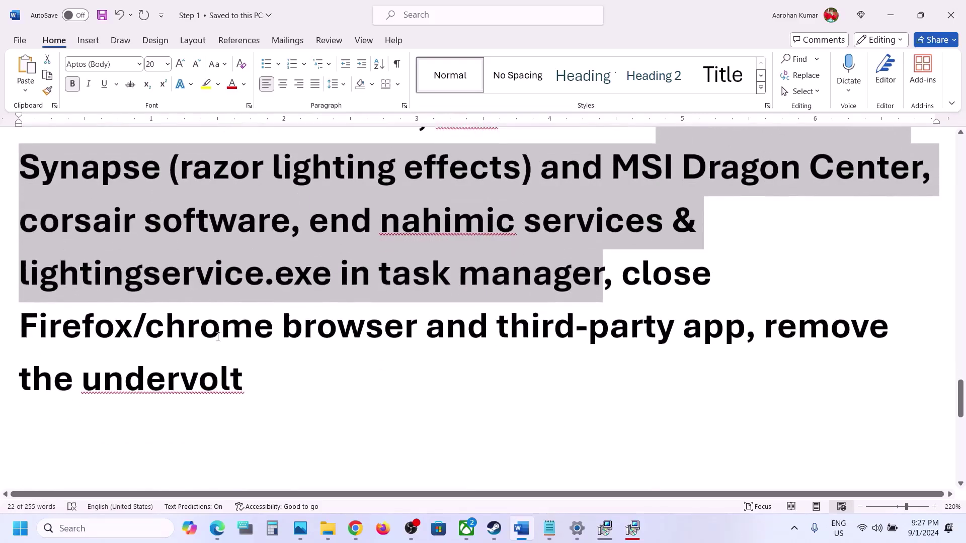
{"action": "left_click_drag", "start_coordinate": [70, 334], "coordinate": [680, 331]}
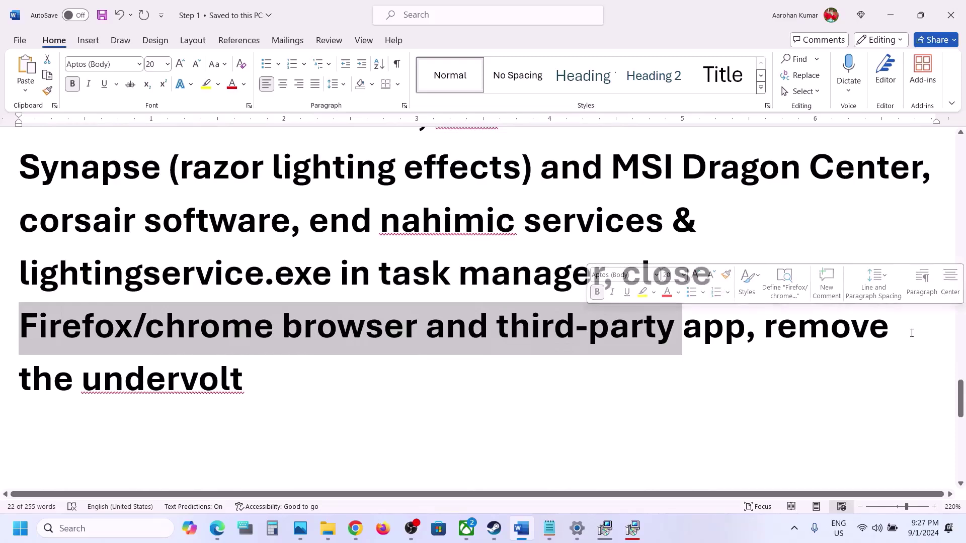
{"action": "left_click_drag", "start_coordinate": [766, 326], "coordinate": [871, 365]}
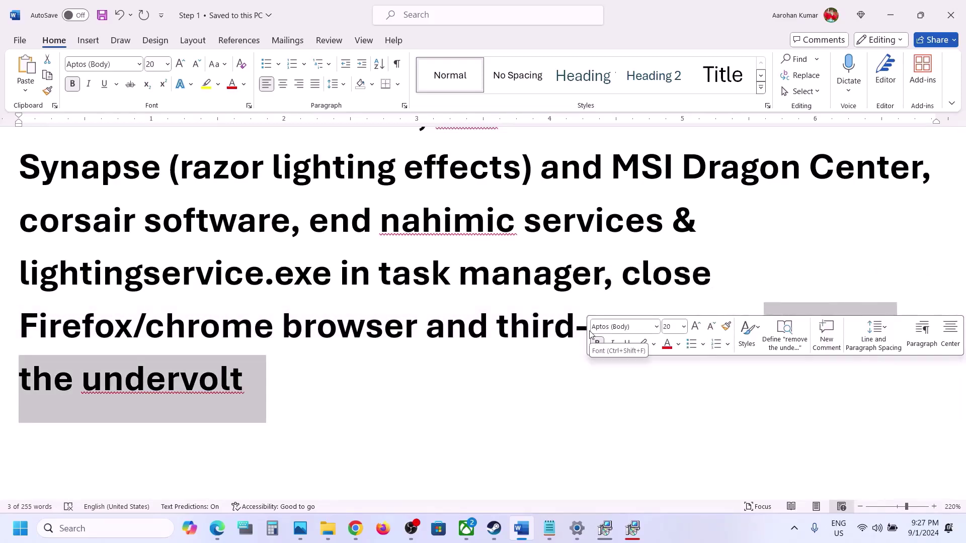
Go to Step 11 of the notes and read the heading about increasing the virtual memory
{"action": "scroll", "coordinate": [589, 333], "scroll_direction": "down", "scroll_amount": 6}
{"action": "scroll", "coordinate": [589, 330], "scroll_direction": "up", "scroll_amount": 3}
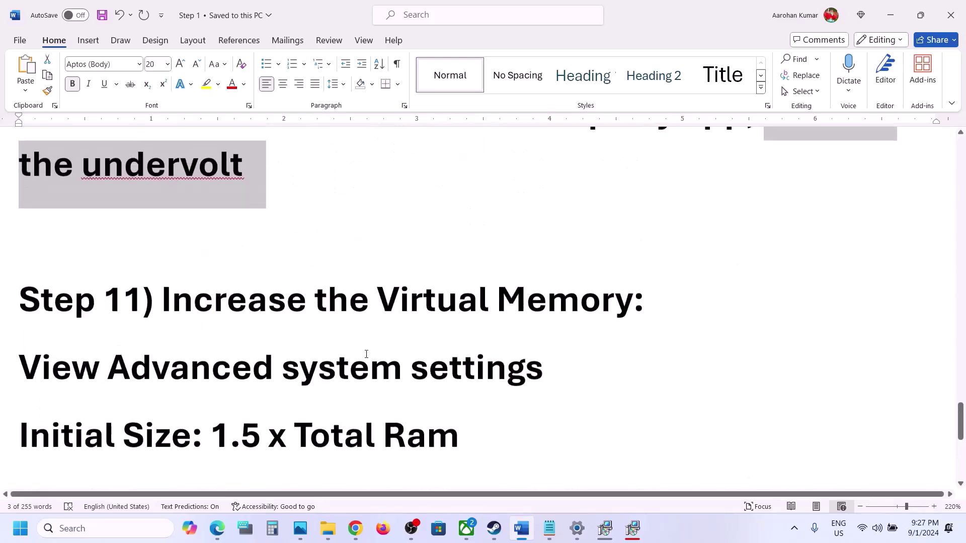
{"action": "double_click", "coordinate": [366, 354]}
{"action": "double_click", "coordinate": [326, 298]}
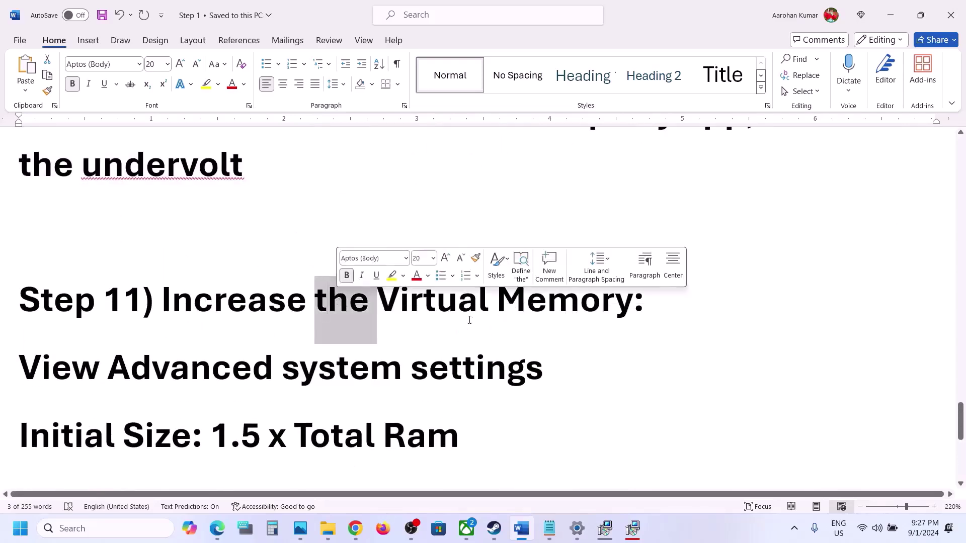
{"action": "left_click", "coordinate": [696, 522]}
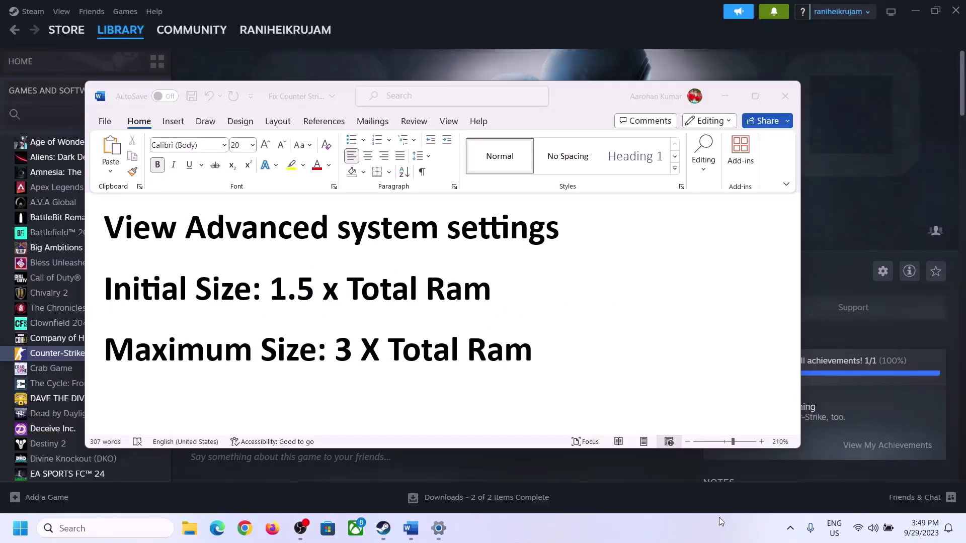
Copy "View Advanced system settings" from the notes, search Windows for it and open the matching Control Panel item
{"action": "left_click", "coordinate": [145, 233]}
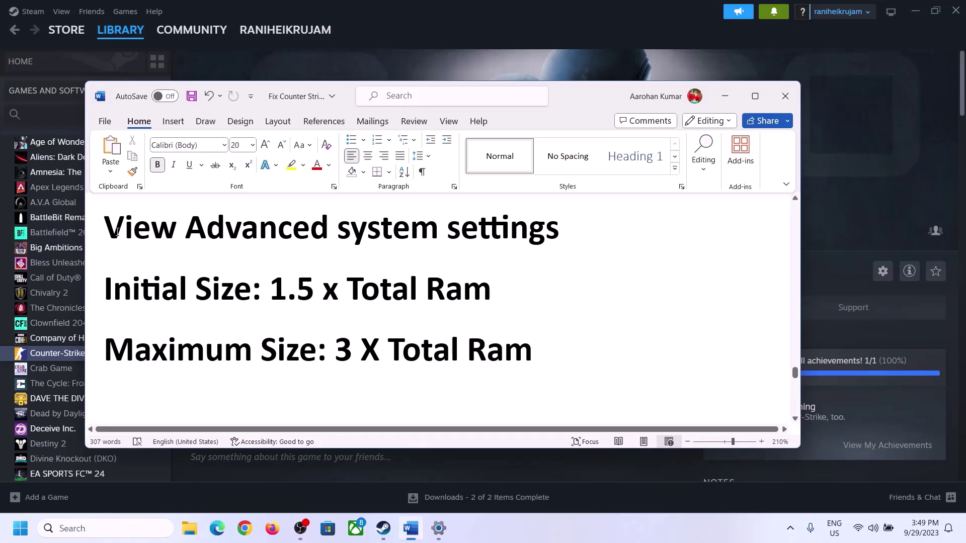
{"action": "left_click_drag", "start_coordinate": [116, 233], "coordinate": [543, 233]}
{"action": "key", "text": "ctrl+c"}
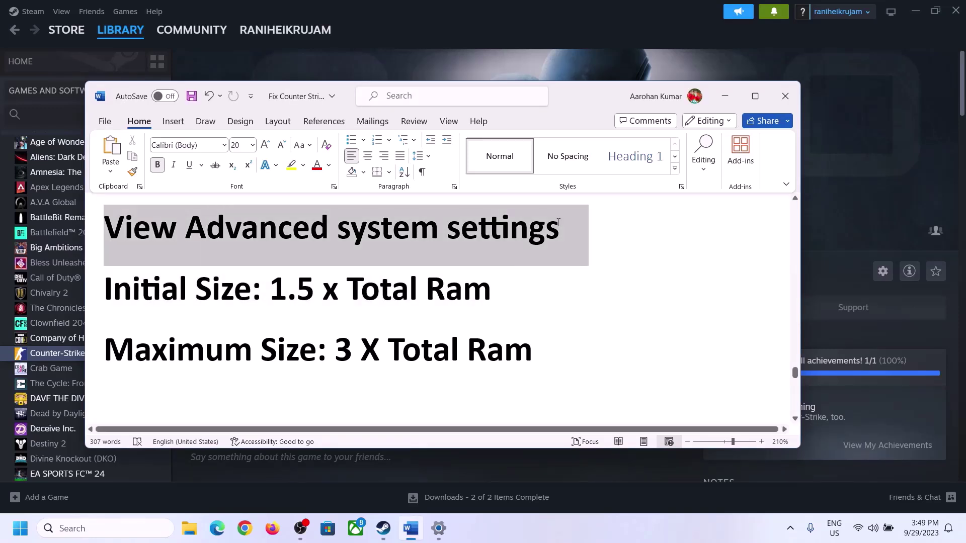
{"action": "left_click", "coordinate": [115, 528]}
{"action": "key", "text": "ctrl+v"}
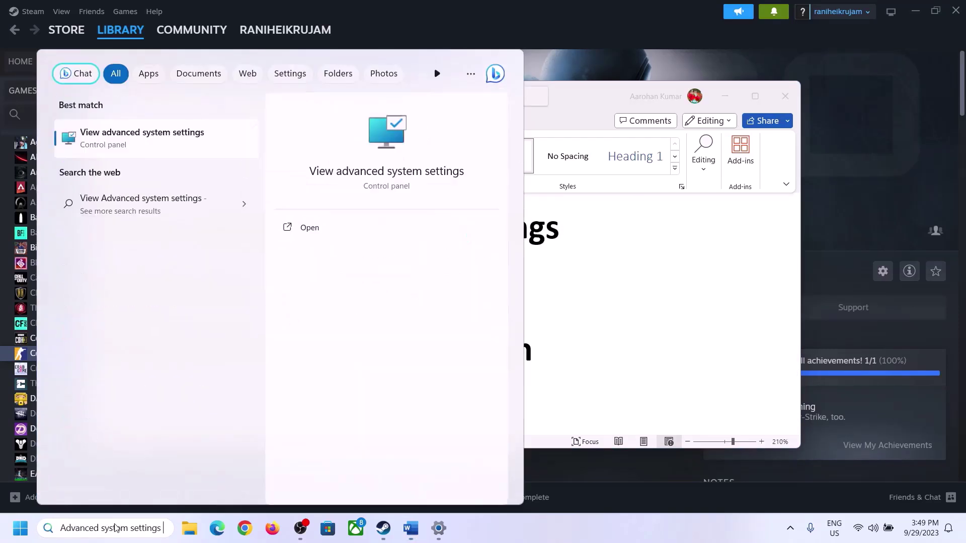
{"action": "left_click", "coordinate": [135, 146]}
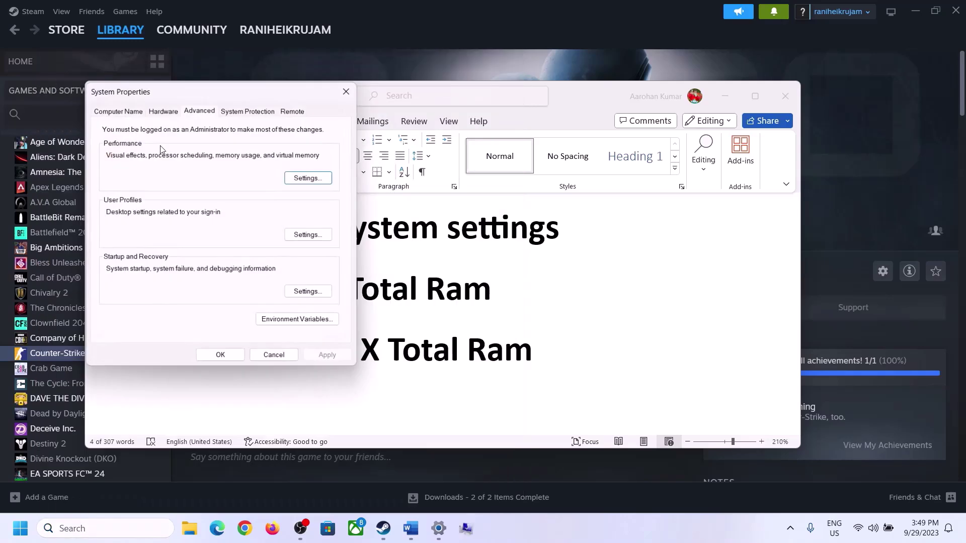
Open the Virtual Memory settings from the advanced Performance Options in System Properties
{"action": "left_click_drag", "start_coordinate": [200, 96], "coordinate": [430, 172]}
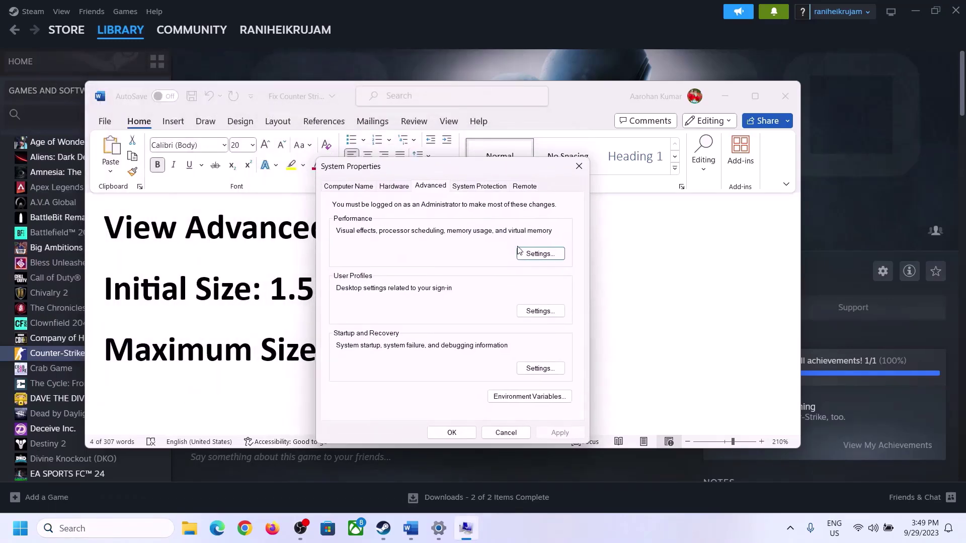
{"action": "left_click", "coordinate": [542, 255]}
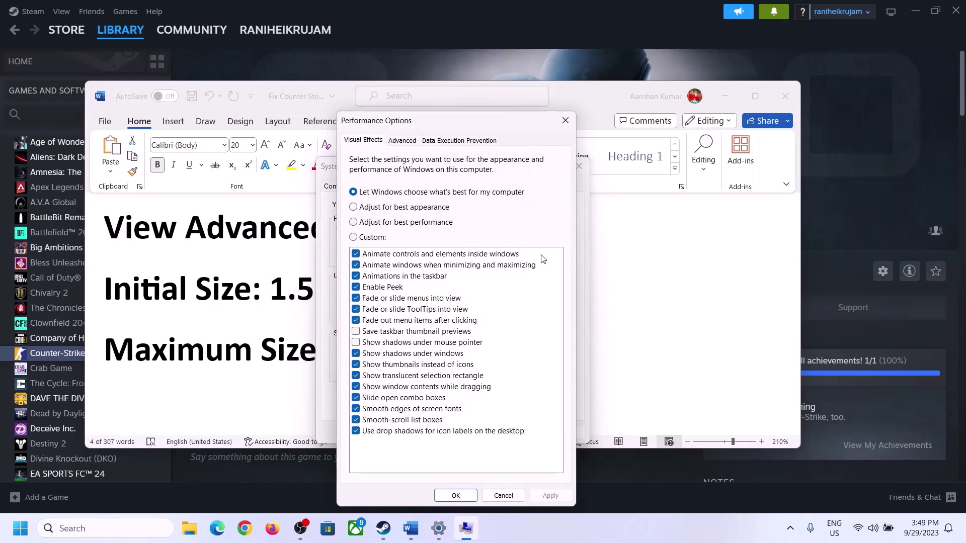
{"action": "left_click", "coordinate": [405, 140]}
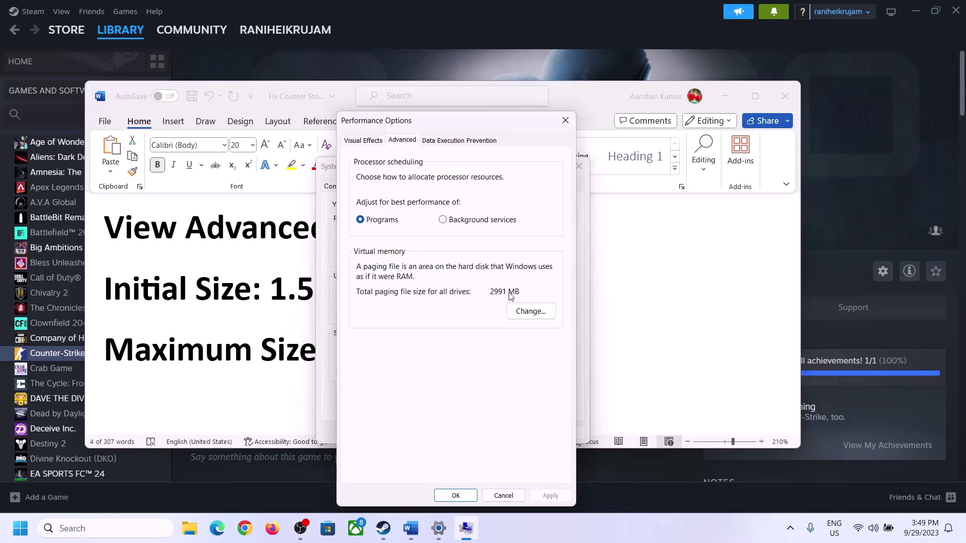
{"action": "left_click", "coordinate": [534, 312]}
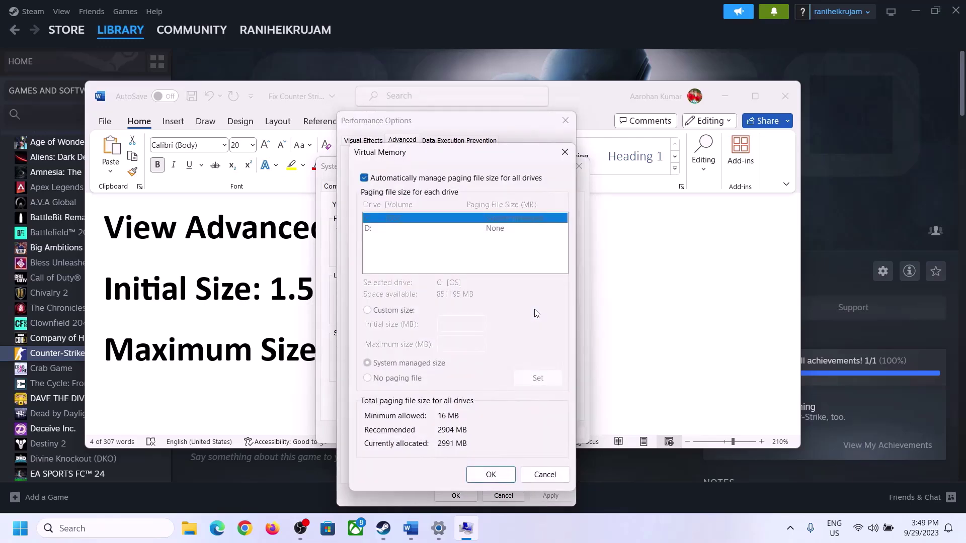
Turn off automatic paging file management for all drives and choose a custom size for drive C:
{"action": "left_click", "coordinate": [364, 179]}
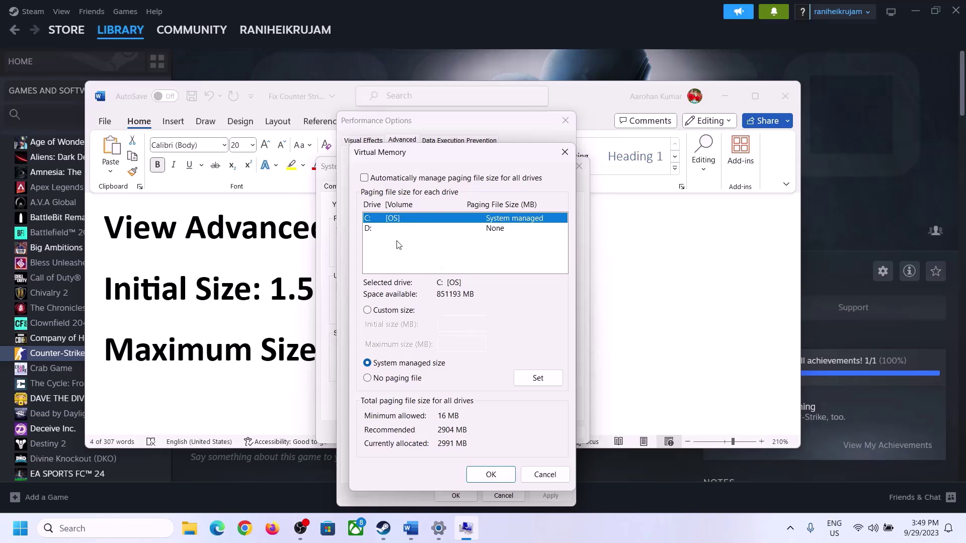
{"action": "left_click", "coordinate": [368, 311]}
{"action": "left_click", "coordinate": [456, 325]}
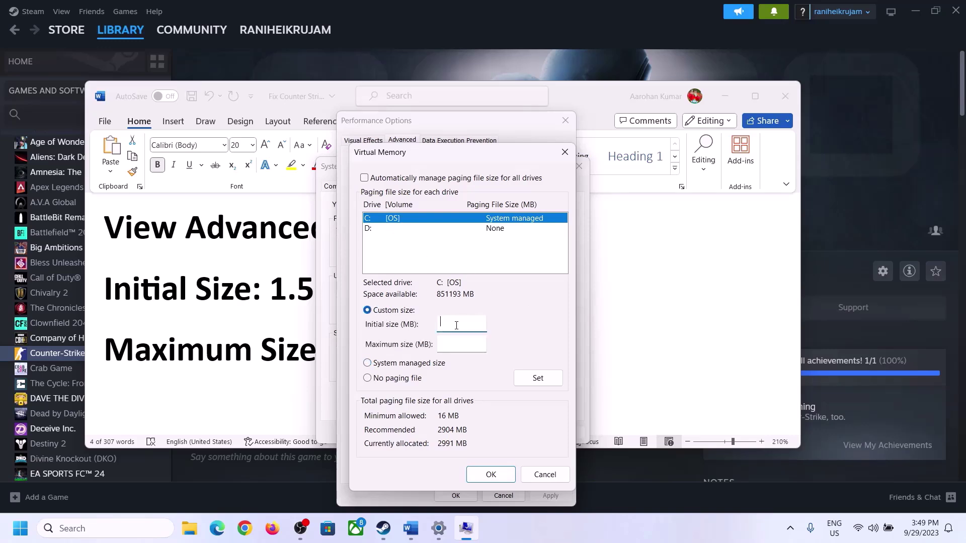
Highlight the 1.5 x Total Ram rule in the notes, and check the installed RAM on the System About page of Windows Settings
{"action": "left_click", "coordinate": [261, 300]}
{"action": "left_click_drag", "start_coordinate": [276, 289], "coordinate": [447, 300]}
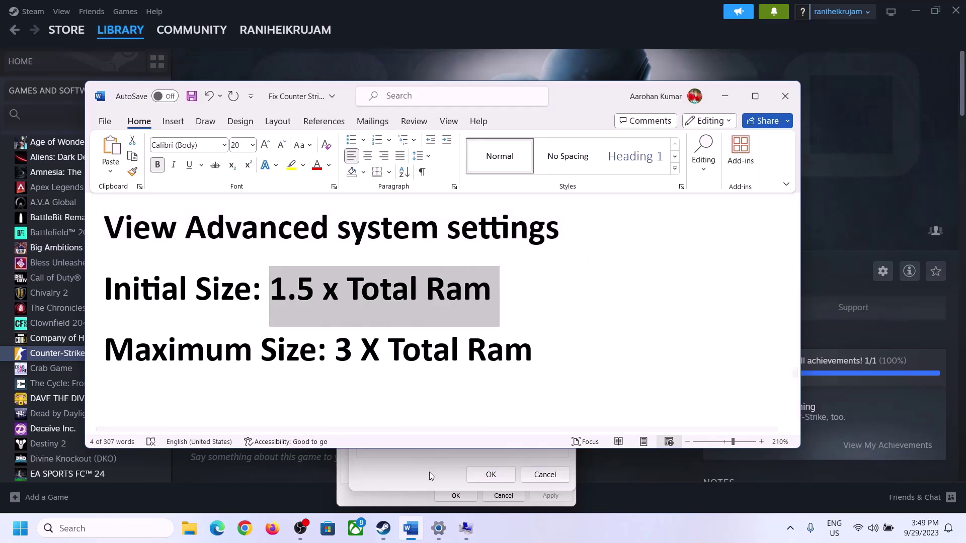
{"action": "left_click", "coordinate": [439, 530]}
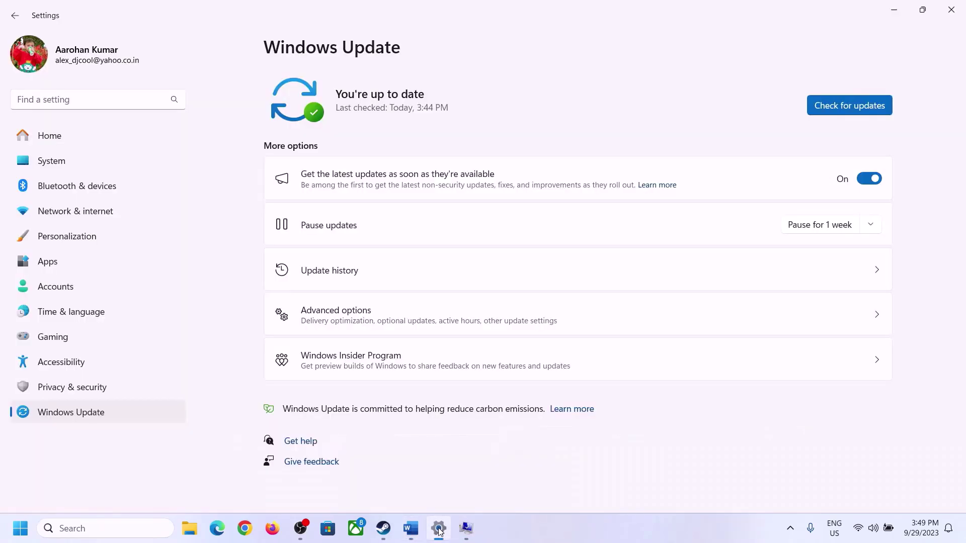
{"action": "left_click", "coordinate": [45, 161]}
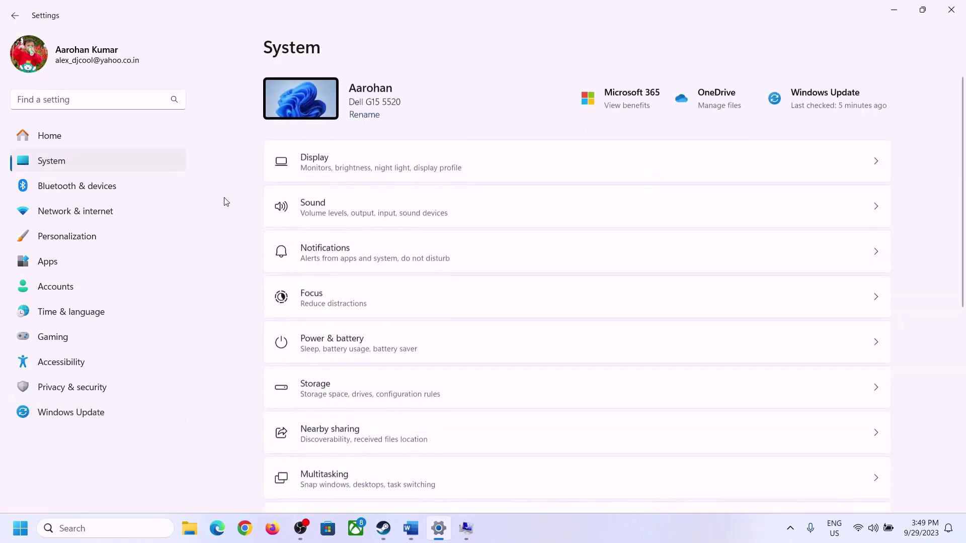
{"action": "scroll", "coordinate": [356, 366], "scroll_direction": "down", "scroll_amount": 5}
{"action": "scroll", "coordinate": [356, 366], "scroll_direction": "down", "scroll_amount": 2}
{"action": "left_click", "coordinate": [318, 477]}
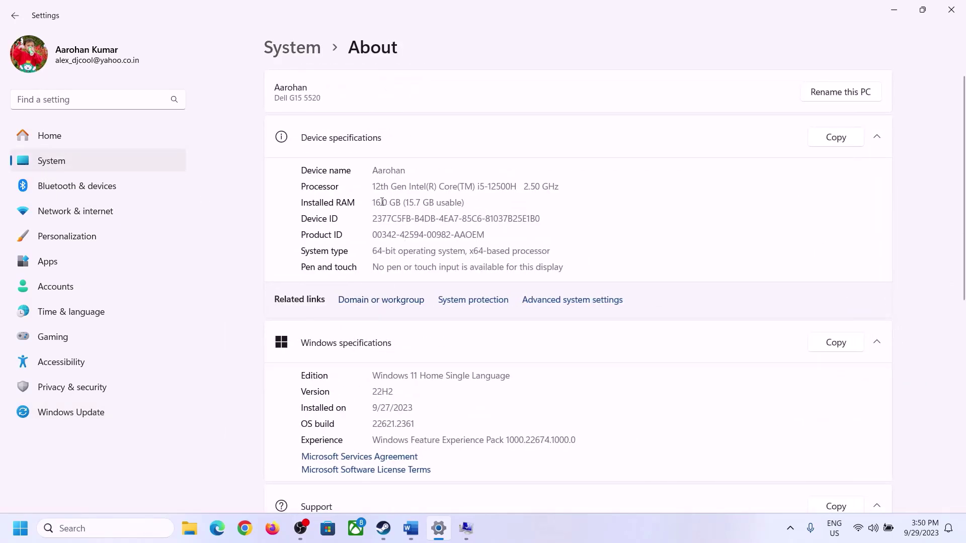
{"action": "left_click_drag", "start_coordinate": [382, 202], "coordinate": [368, 201]}
{"action": "left_click", "coordinate": [381, 202]}
{"action": "left_click_drag", "start_coordinate": [382, 202], "coordinate": [377, 197]}
Return to the Virtual Memory settings, run calc to open Calculator, and place its window beside the dialog
{"action": "left_click", "coordinate": [466, 528]}
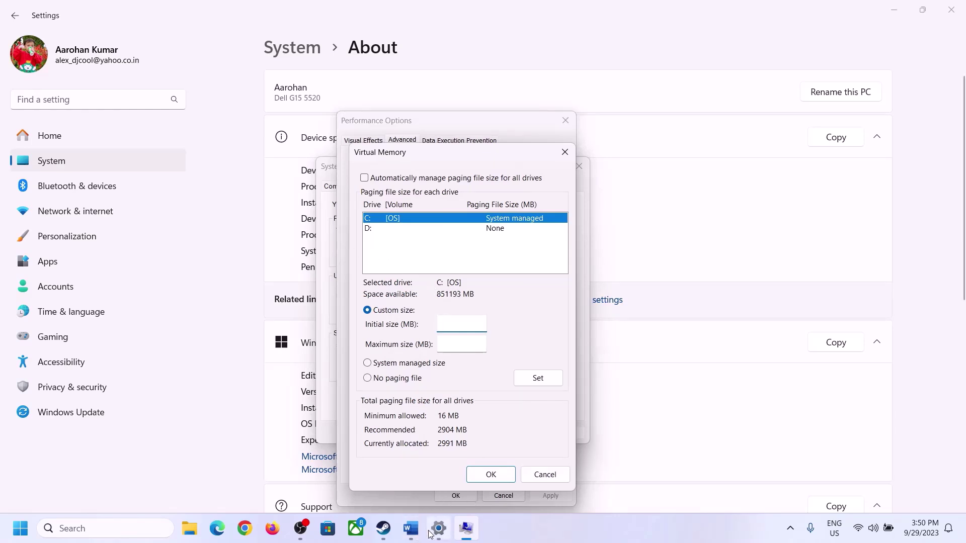
{"action": "mouse_move", "coordinate": [431, 534]}
{"action": "key", "text": "super+r"}
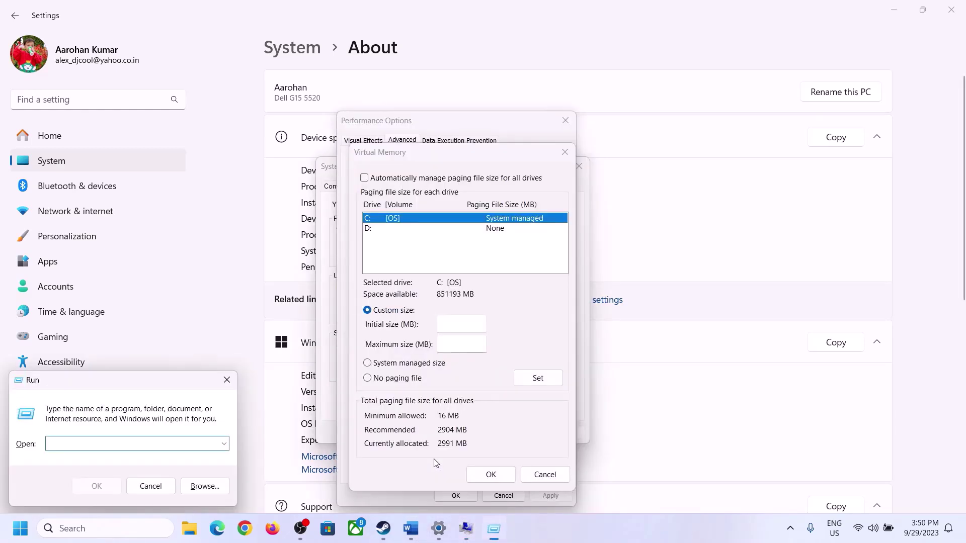
{"action": "type", "text": "cal"}
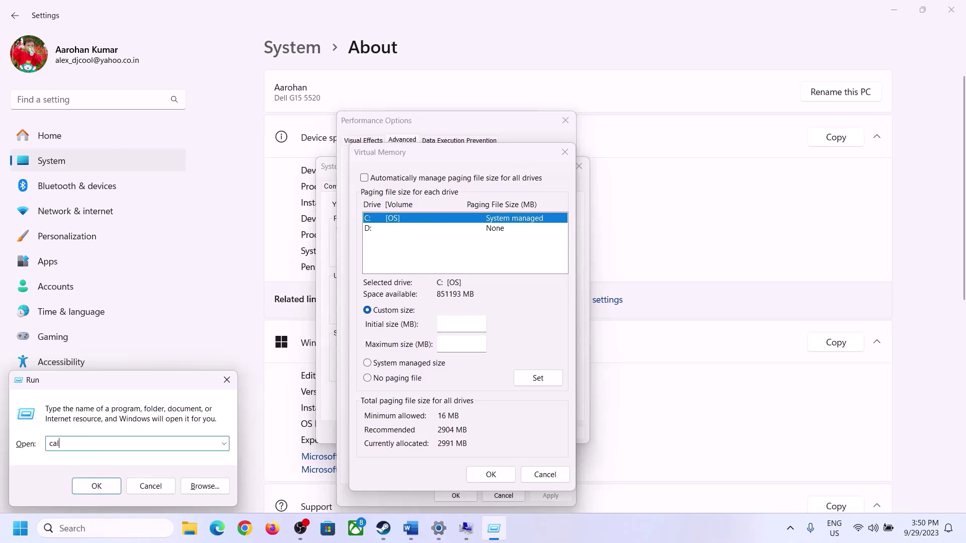
{"action": "type", "text": "c"}
{"action": "left_click", "coordinate": [75, 487]}
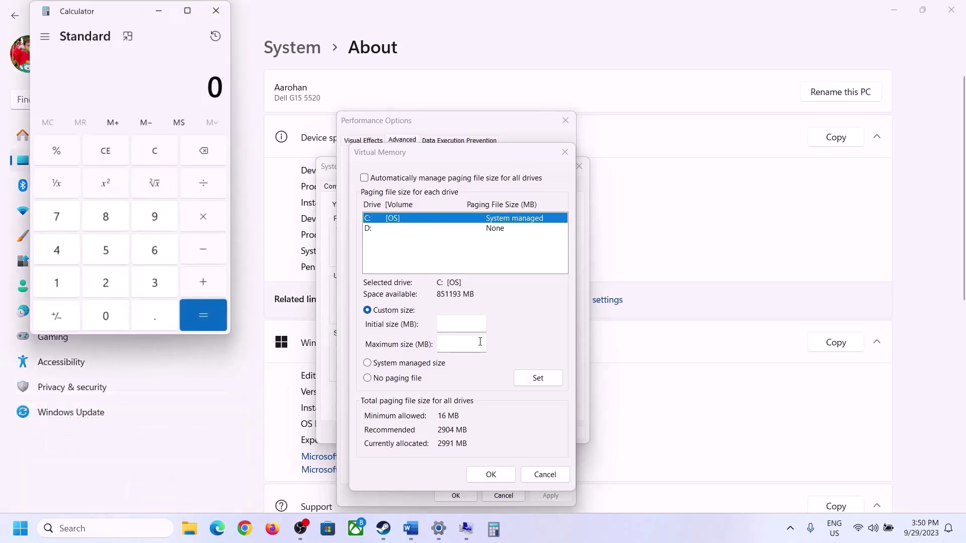
{"action": "left_click_drag", "start_coordinate": [119, 17], "coordinate": [705, 165]}
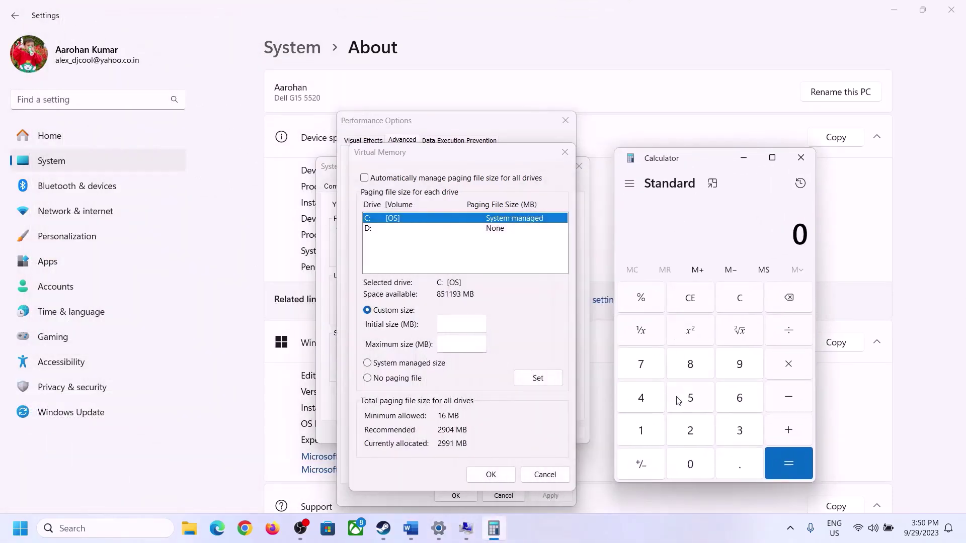
Bring up the paging file size rules in the Word notes alongside Calculator, leaving the calculator cleared
{"action": "left_click", "coordinate": [410, 537]}
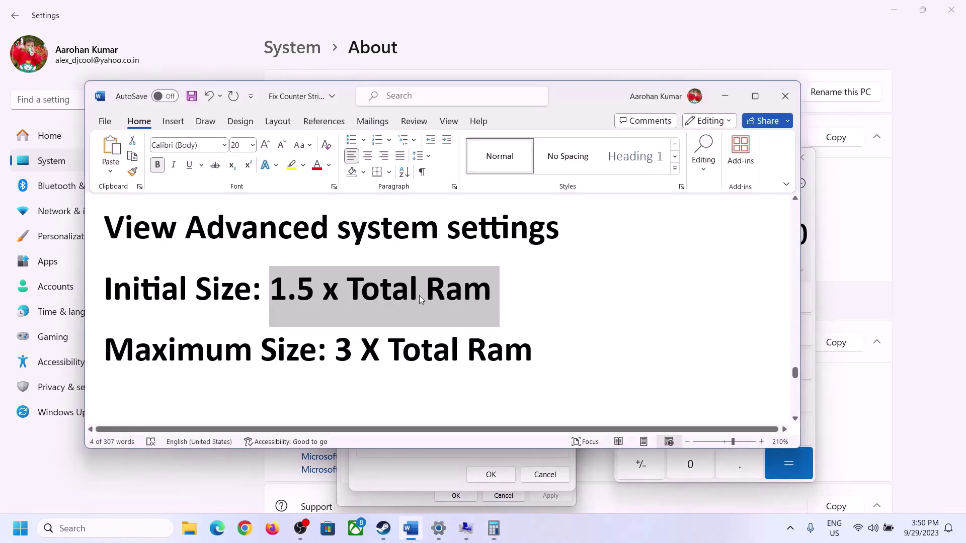
{"action": "left_click", "coordinate": [493, 528]}
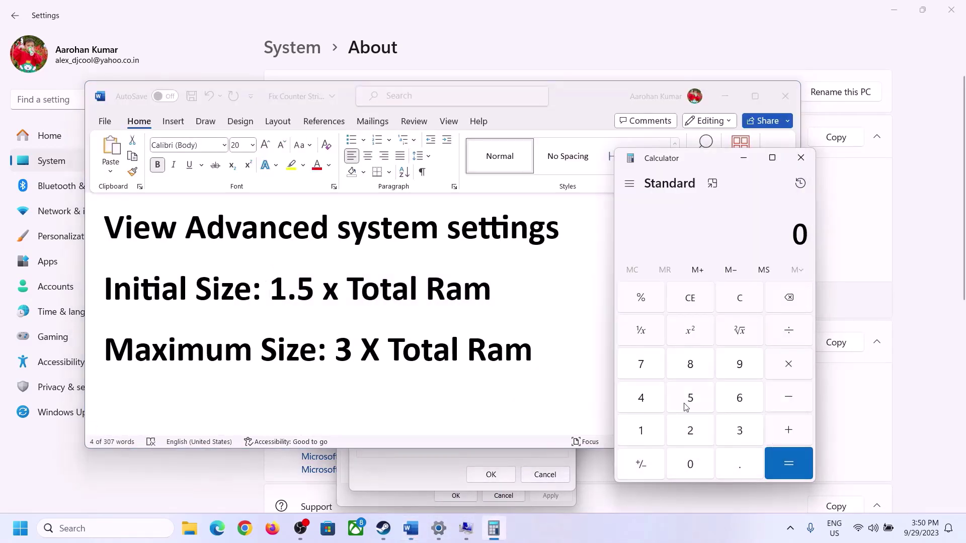
{"action": "left_click", "coordinate": [642, 434]}
{"action": "left_click", "coordinate": [736, 403]}
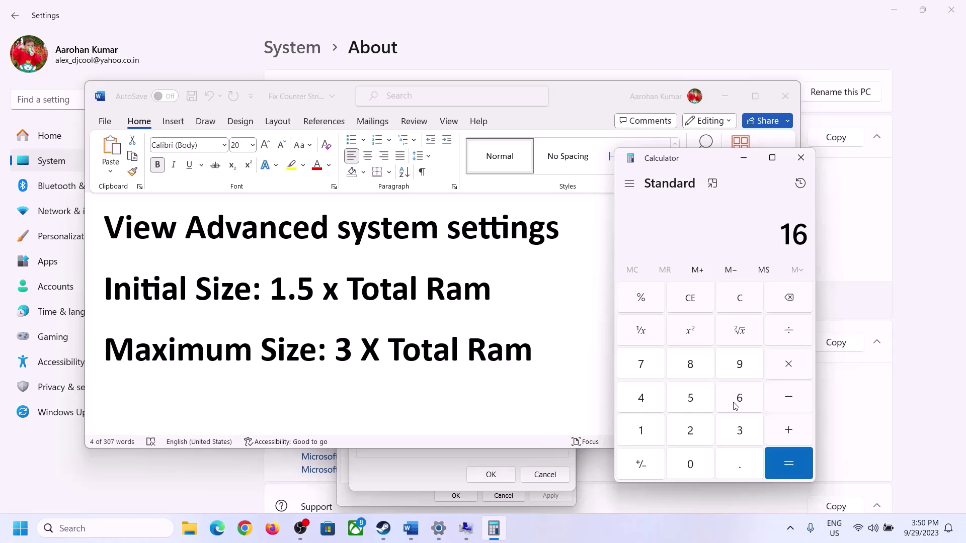
{"action": "left_click", "coordinate": [741, 307]}
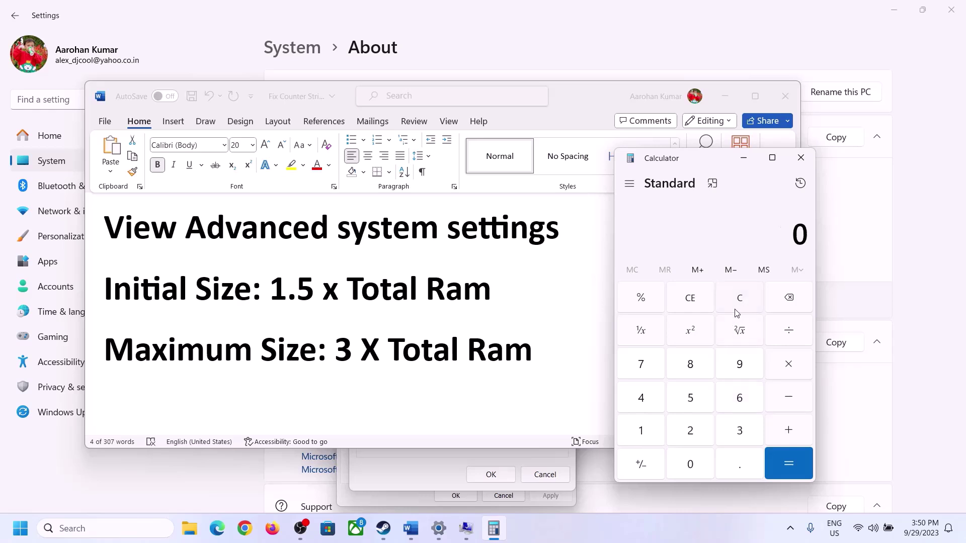
Multiply 16 by 1024 in Calculator to convert the installed RAM to MB
{"action": "left_click", "coordinate": [648, 433]}
{"action": "left_click", "coordinate": [742, 398]}
{"action": "left_click", "coordinate": [788, 374]}
{"action": "left_click", "coordinate": [641, 432]}
{"action": "left_click", "coordinate": [697, 471]}
{"action": "left_click", "coordinate": [689, 435]}
{"action": "left_click", "coordinate": [649, 403]}
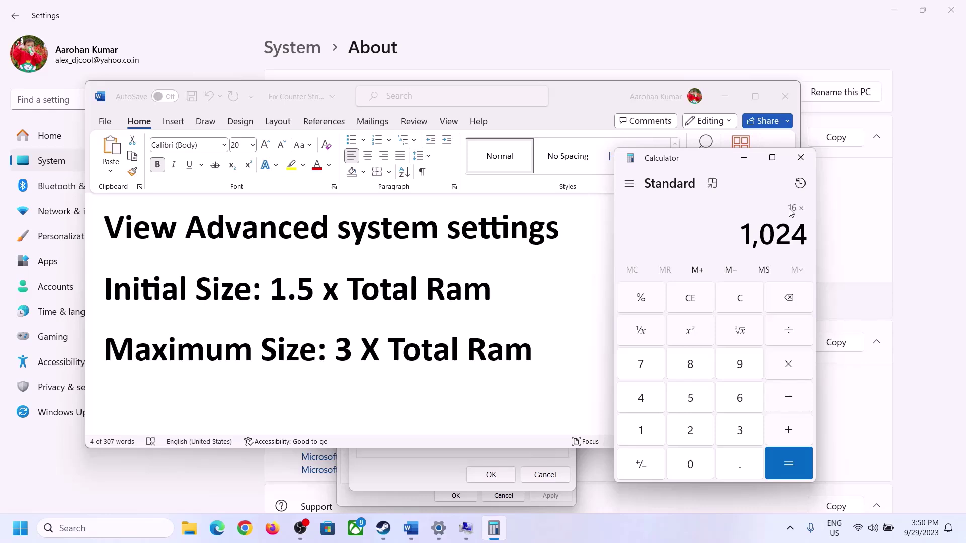
{"action": "left_click", "coordinate": [789, 467]}
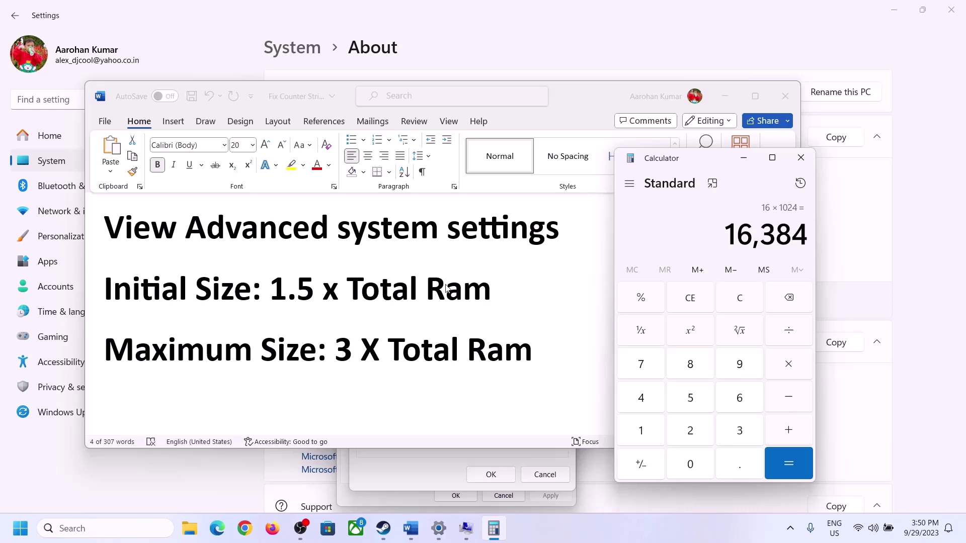
Multiply the converted RAM by 1.5 and enter 24576 MB as the initial paging file size
{"action": "left_click", "coordinate": [790, 367]}
{"action": "left_click", "coordinate": [654, 435]}
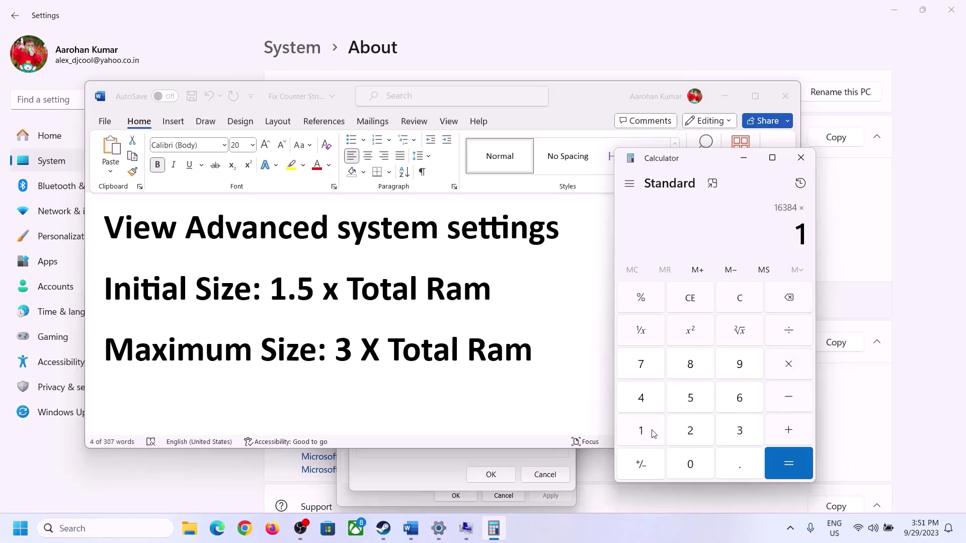
{"action": "left_click", "coordinate": [736, 467]}
{"action": "left_click", "coordinate": [699, 405]}
{"action": "left_click", "coordinate": [788, 461]}
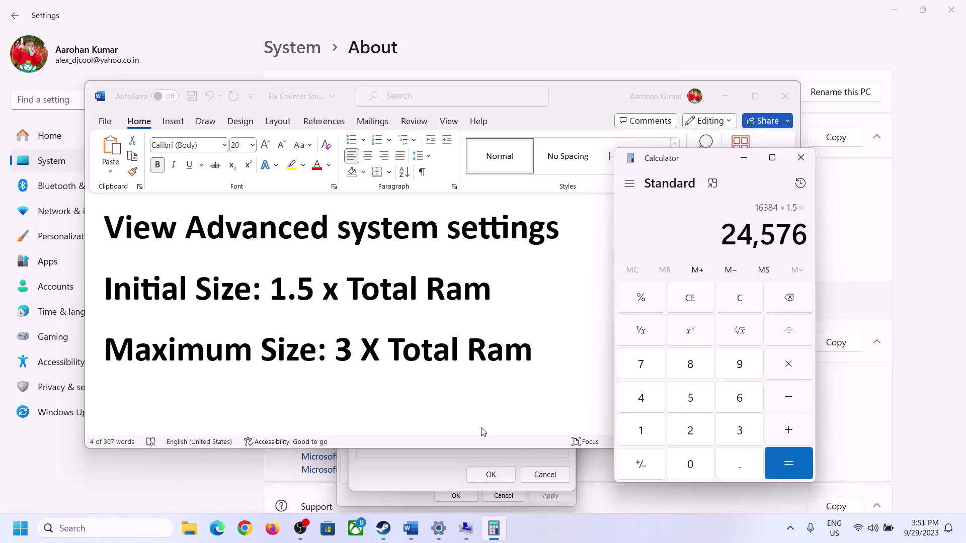
{"action": "left_click", "coordinate": [425, 470]}
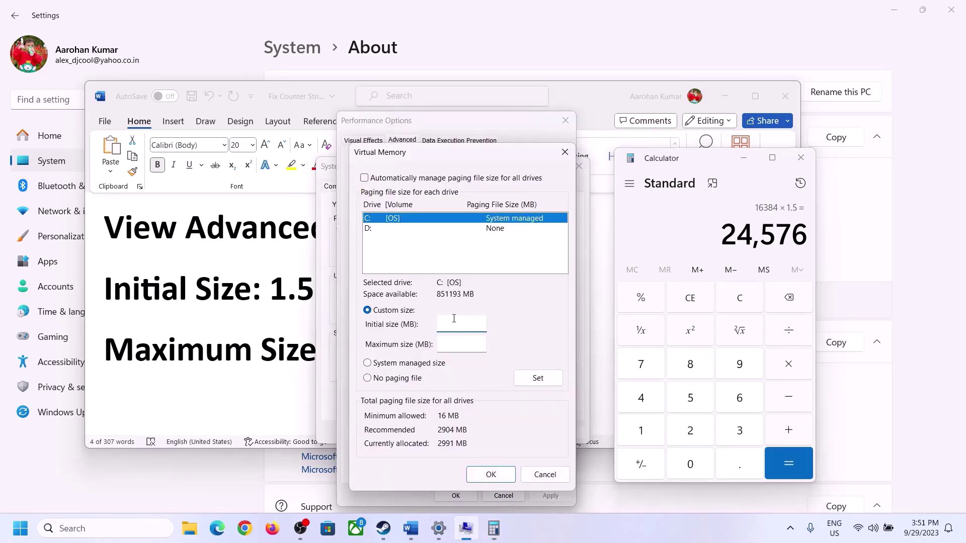
{"action": "type", "text": "24576"}
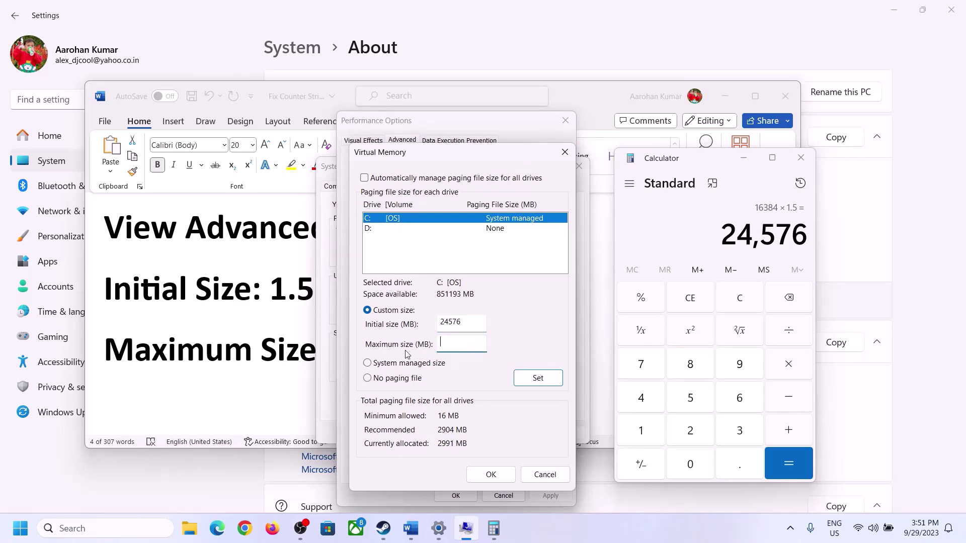
Review the maximum size rule in the notes, clear Calculator and recheck the installed RAM on the System About page
{"action": "left_click", "coordinate": [277, 355]}
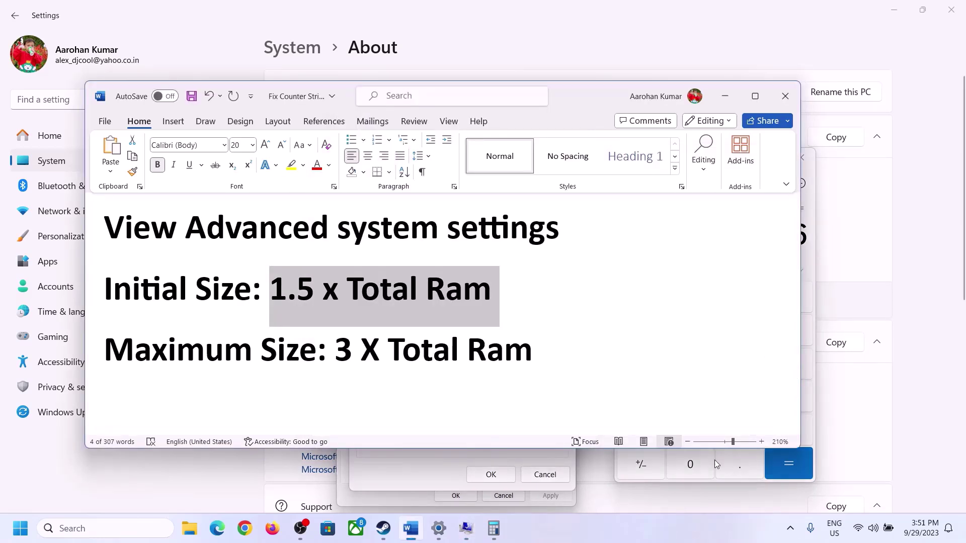
{"action": "left_click", "coordinate": [811, 260]}
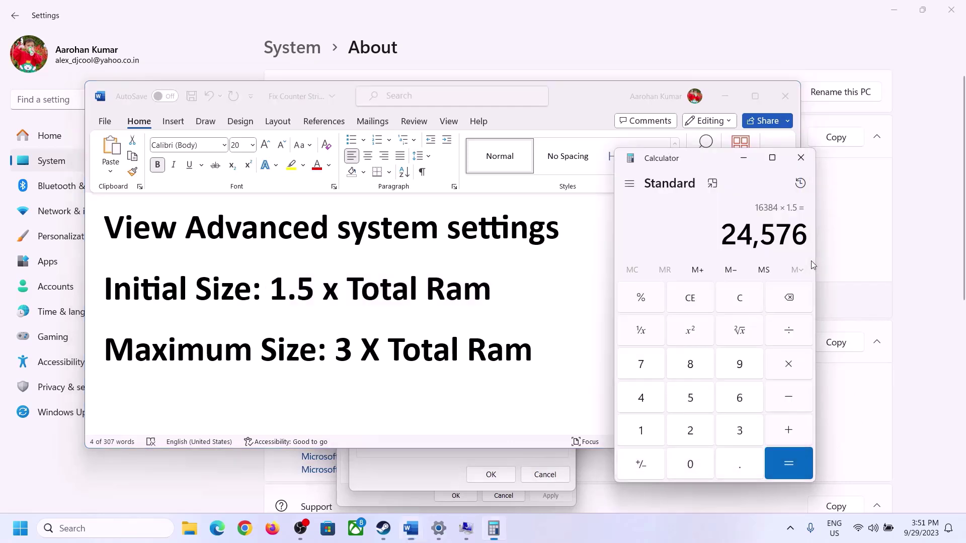
{"action": "left_click", "coordinate": [748, 300]}
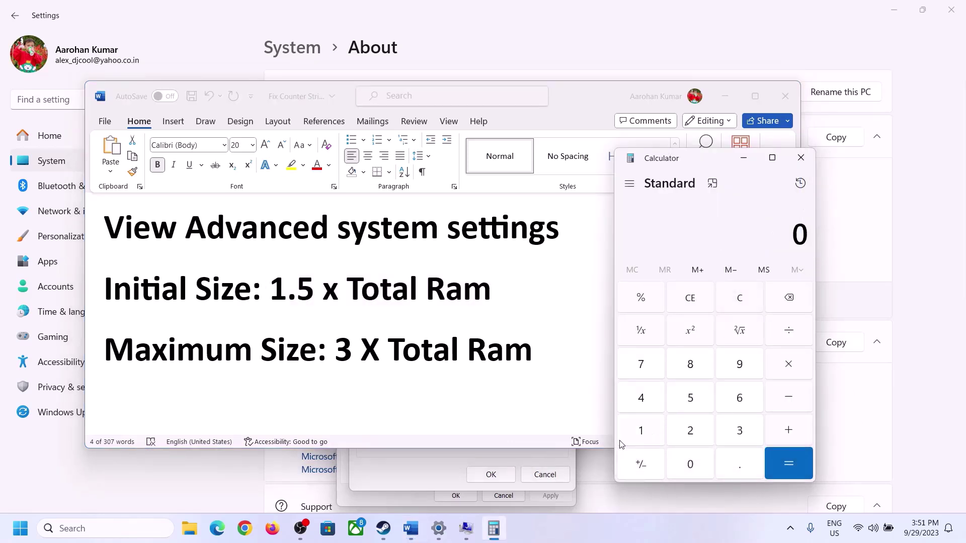
{"action": "left_click", "coordinate": [439, 534]}
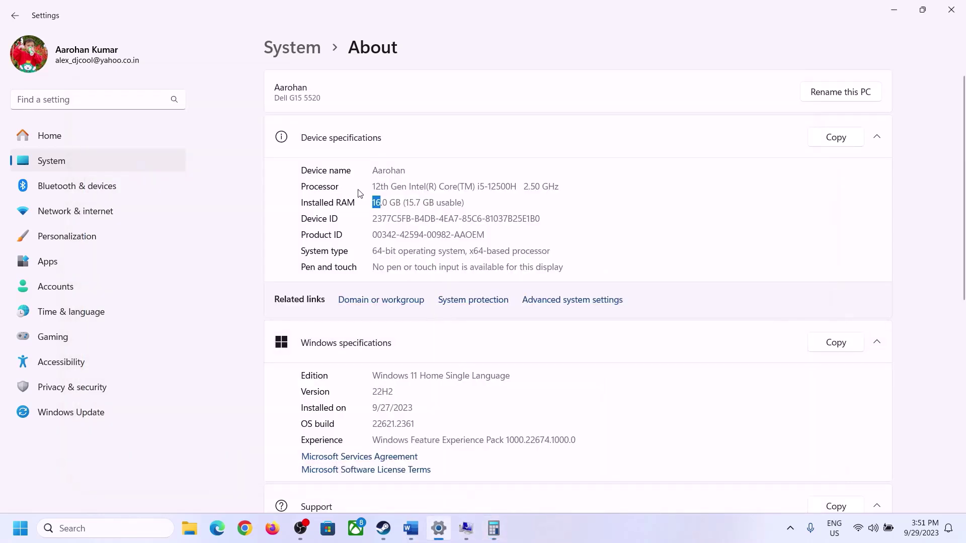
{"action": "left_click", "coordinate": [493, 528]}
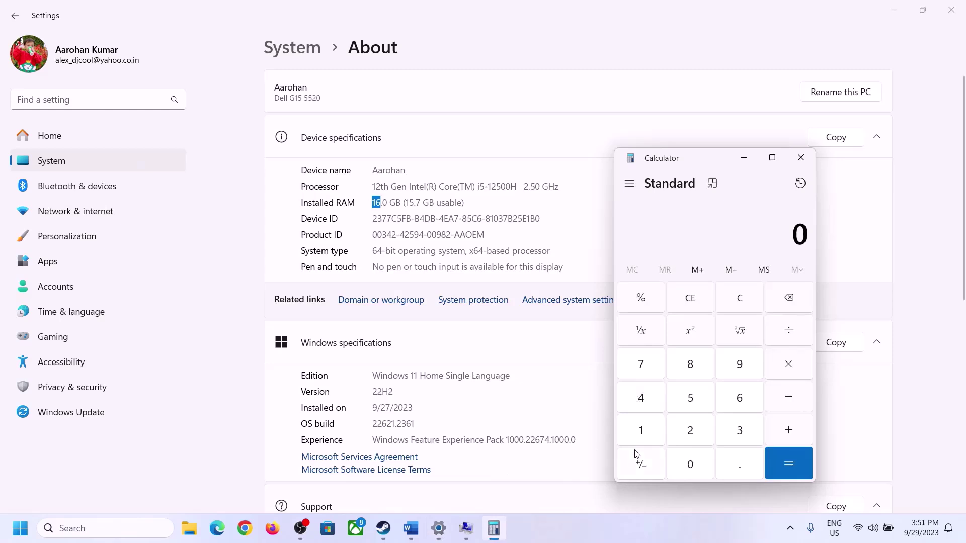
Convert the 16 GB of RAM to MB again by multiplying 16 by 1024 in Calculator
{"action": "left_click", "coordinate": [642, 431]}
{"action": "left_click", "coordinate": [737, 400]}
{"action": "left_click", "coordinate": [785, 366]}
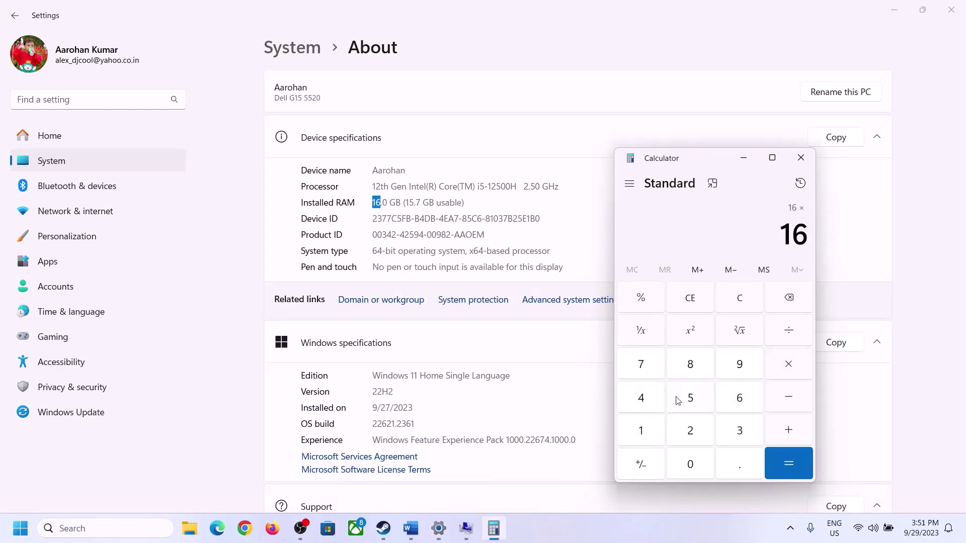
{"action": "left_click", "coordinate": [642, 428]}
{"action": "left_click", "coordinate": [690, 464]}
{"action": "left_click", "coordinate": [690, 431]}
{"action": "left_click", "coordinate": [641, 398]}
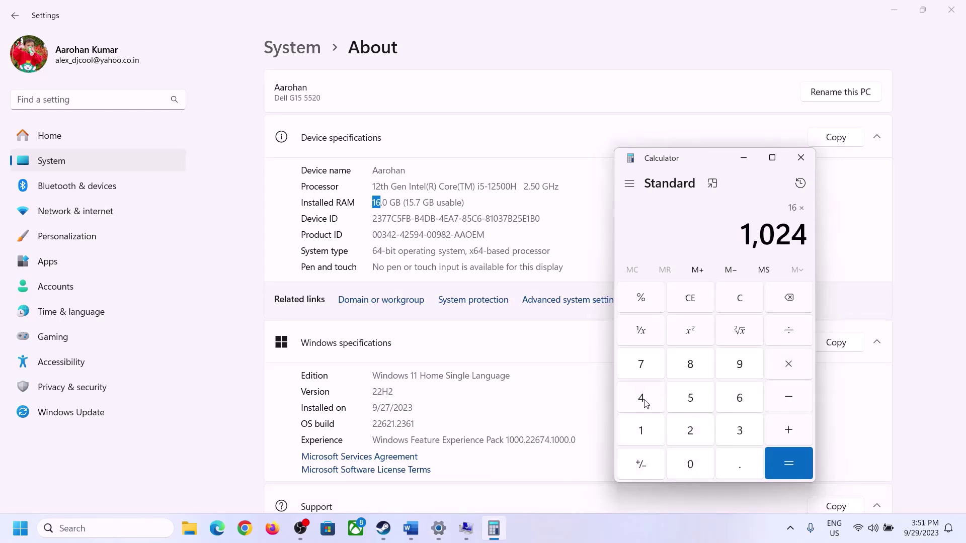
{"action": "left_click", "coordinate": [775, 471]}
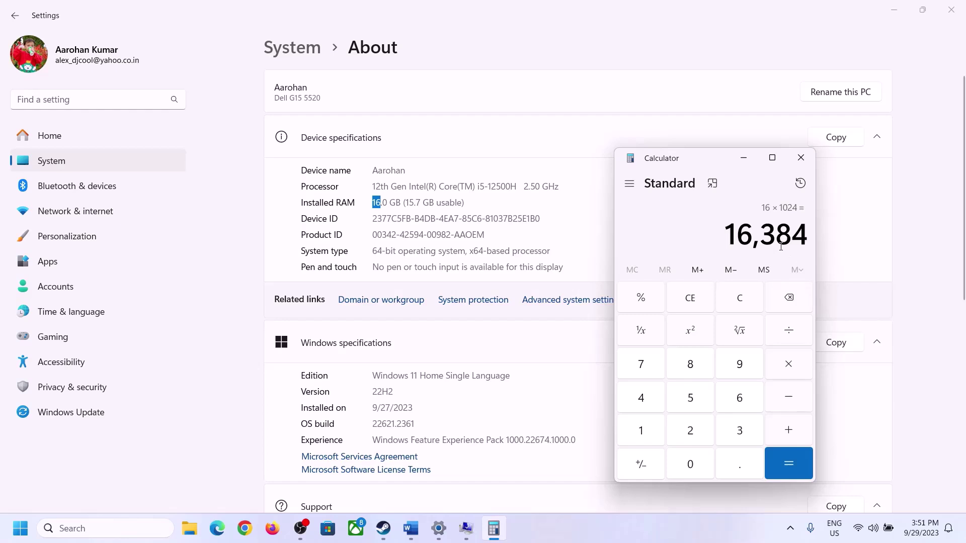
Multiply the RAM in MB by 3, following the notes, and enter 49152 MB as the maximum paging file size
{"action": "left_click", "coordinate": [411, 529]}
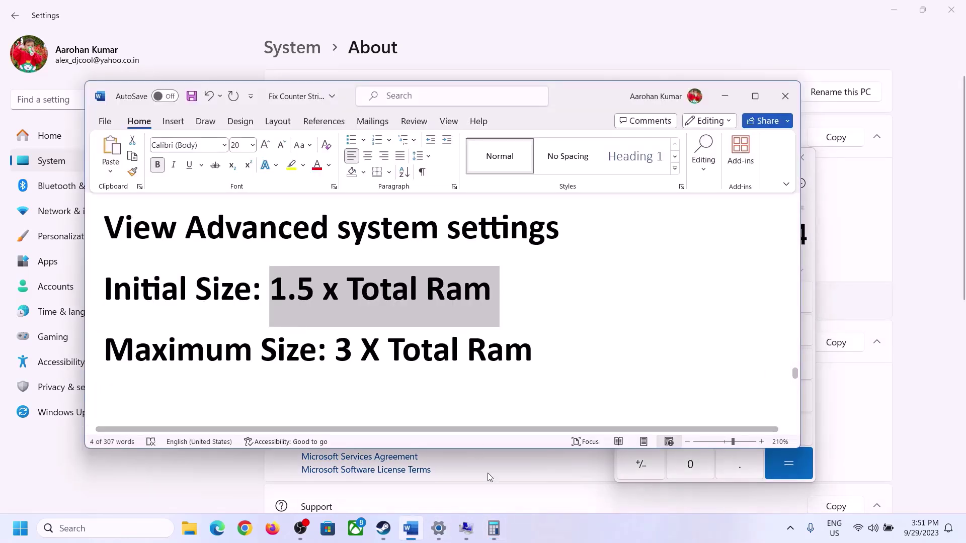
{"action": "left_click", "coordinate": [494, 528]}
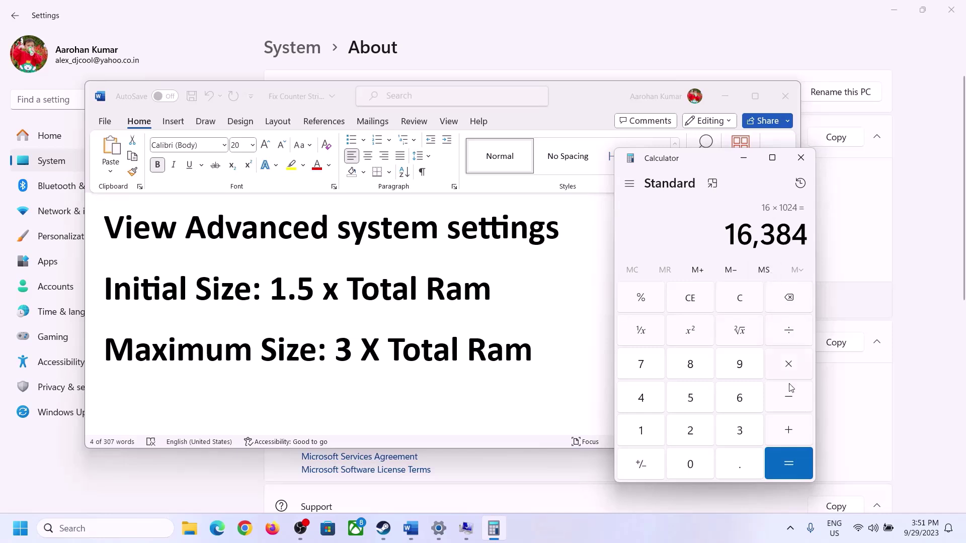
{"action": "left_click", "coordinate": [790, 367]}
{"action": "left_click", "coordinate": [728, 433]}
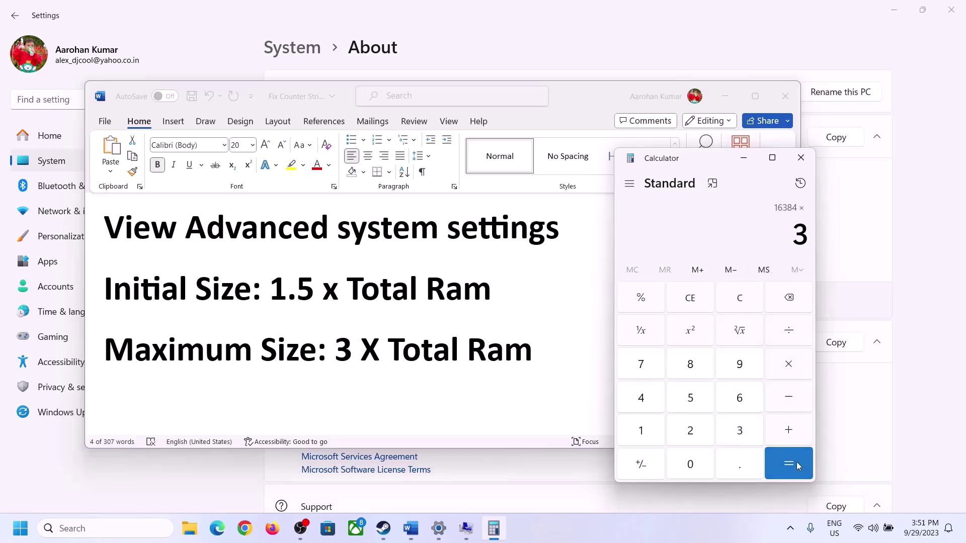
{"action": "left_click", "coordinate": [796, 462]}
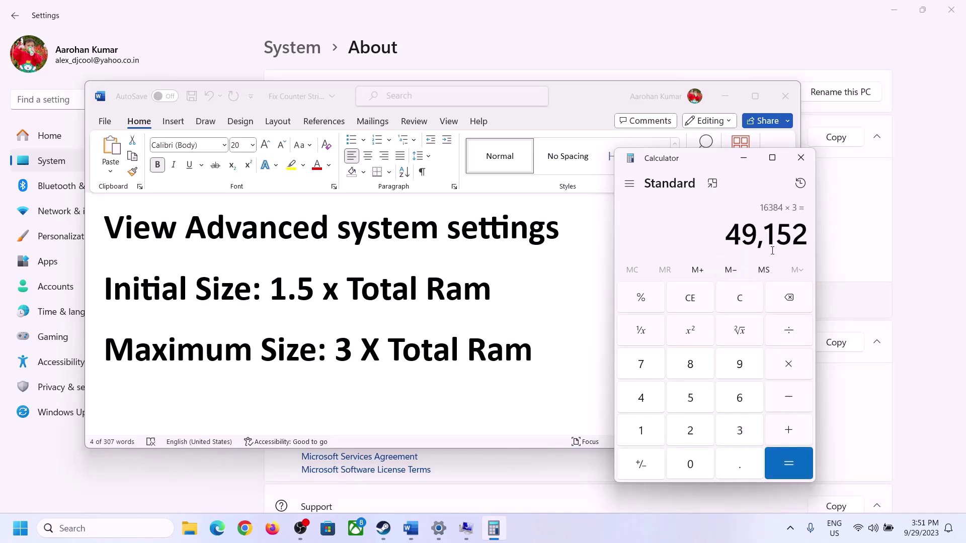
{"action": "left_click", "coordinate": [472, 526]}
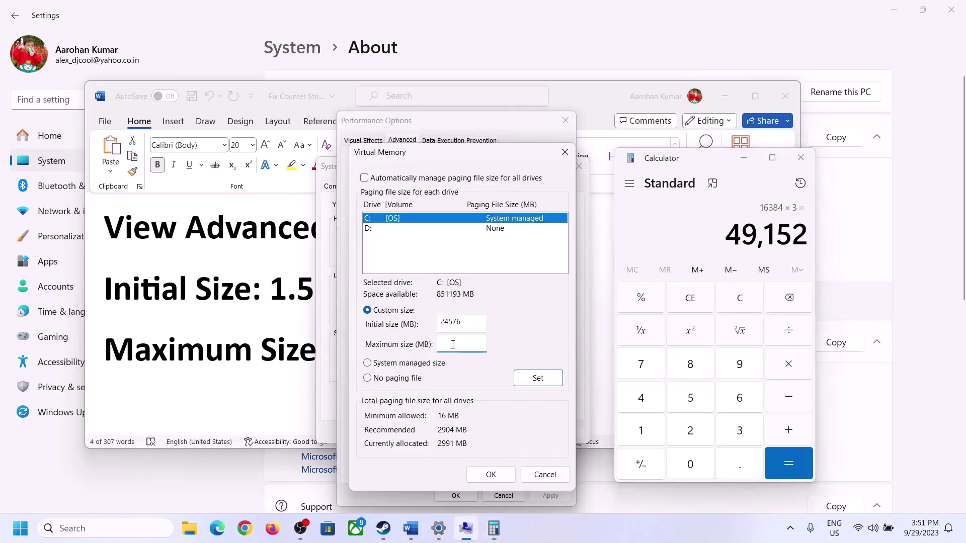
{"action": "type", "text": "49152"}
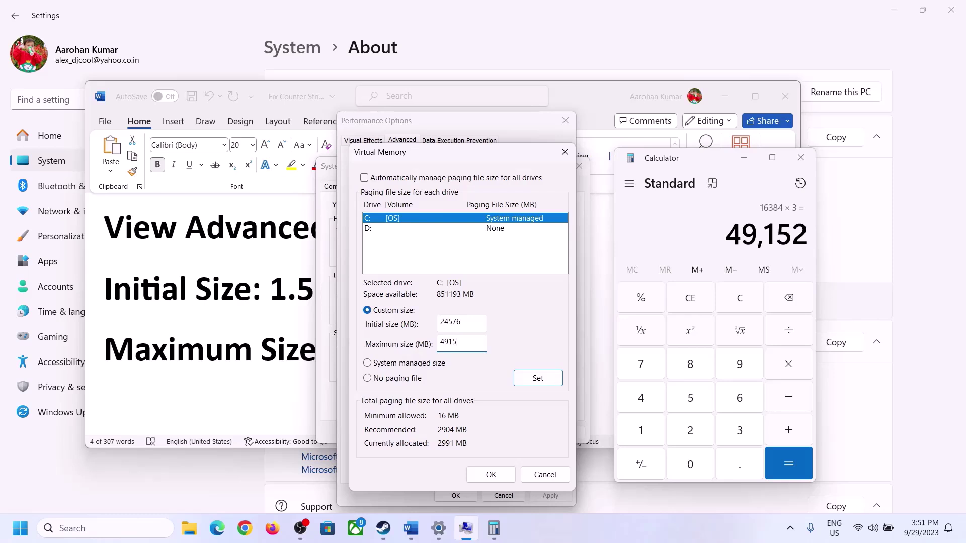
Apply the custom paging file size to drive C:, confirm the open system dialogs and close the restart prompt without restarting
{"action": "left_click", "coordinate": [537, 379]}
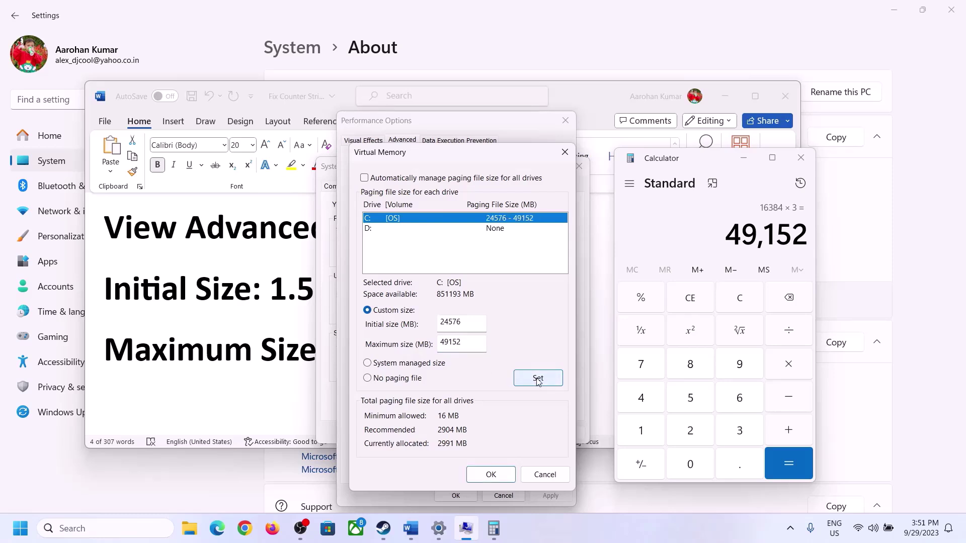
{"action": "left_click", "coordinate": [494, 476]}
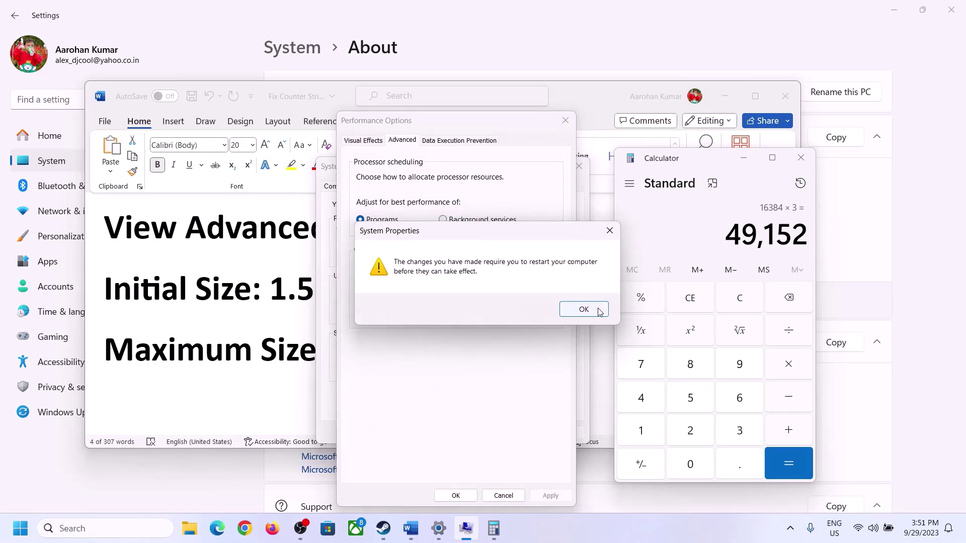
{"action": "left_click", "coordinate": [598, 310]}
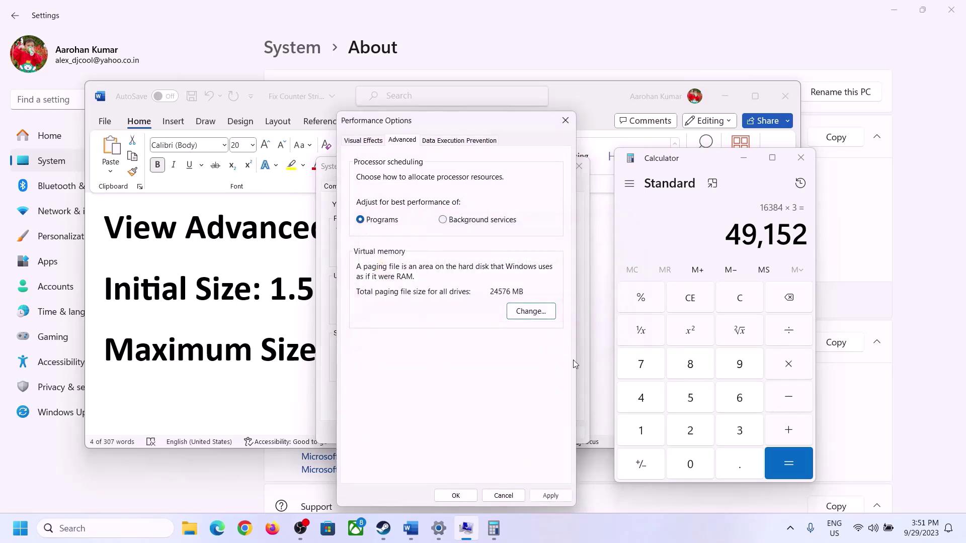
{"action": "left_click", "coordinate": [456, 496]}
{"action": "left_click", "coordinate": [455, 433]}
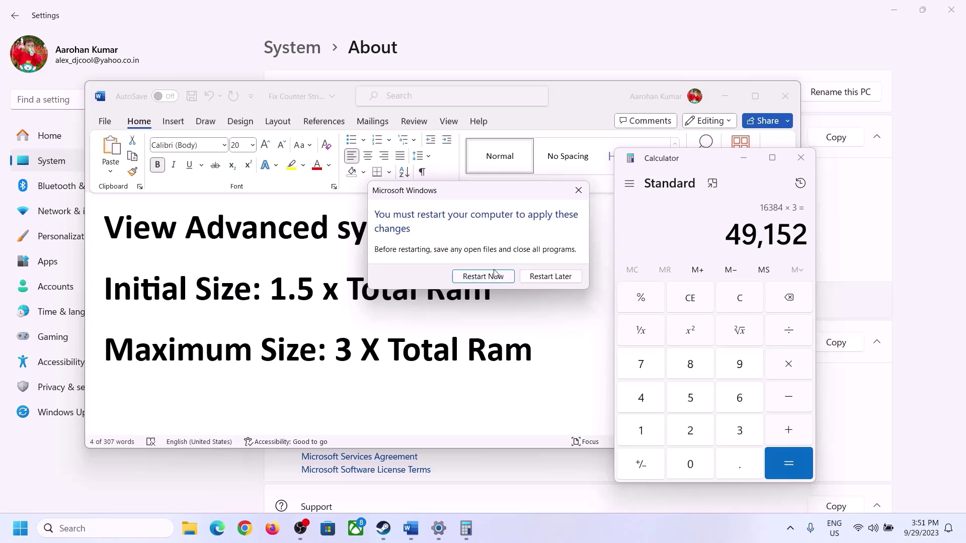
{"action": "left_click", "coordinate": [579, 190]}
Go to Step 12 in the Word notes and highlight its instructions on uninstalling and reinstalling the game
{"action": "left_click", "coordinate": [614, 542]}
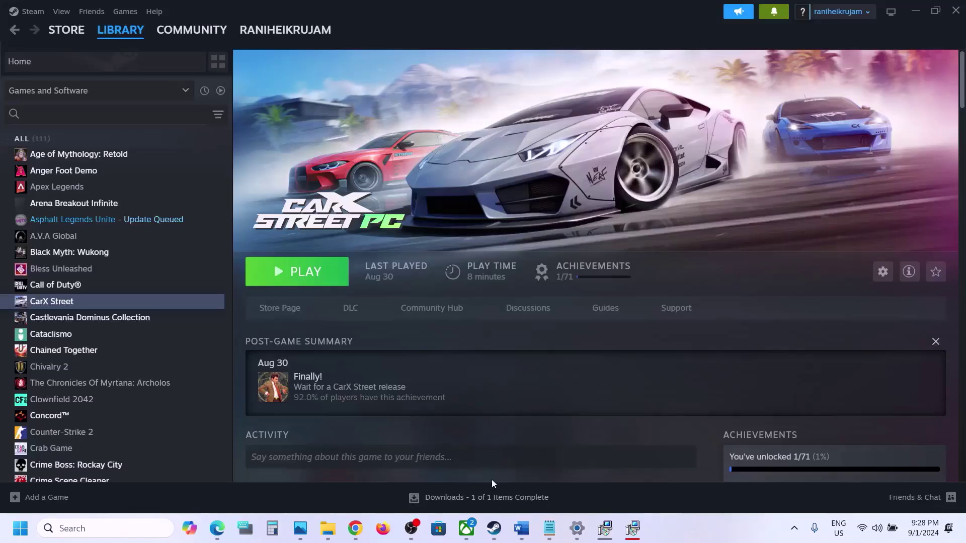
{"action": "left_click", "coordinate": [494, 529]}
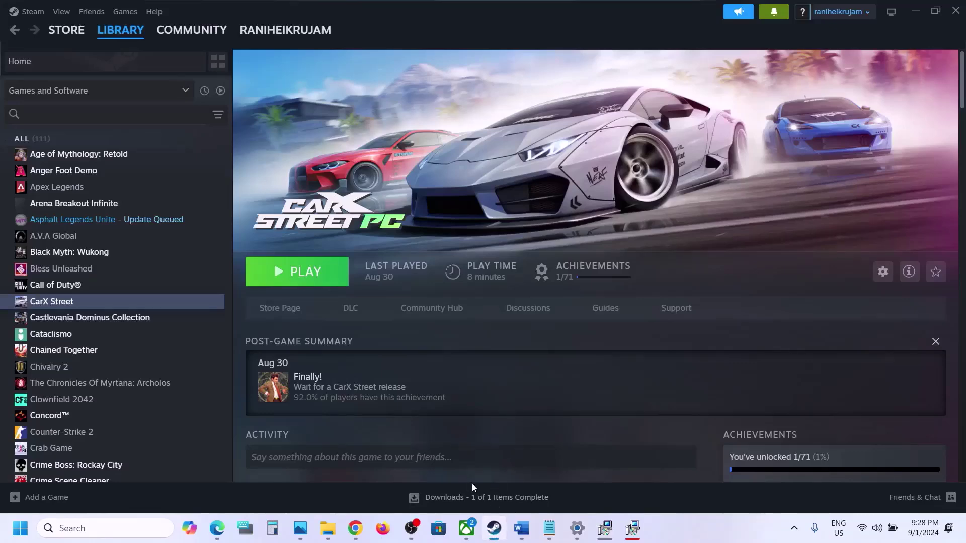
{"action": "left_click", "coordinate": [521, 528]}
{"action": "scroll", "coordinate": [362, 309], "scroll_direction": "down", "scroll_amount": 4}
{"action": "scroll", "coordinate": [362, 309], "scroll_direction": "down", "scroll_amount": 3}
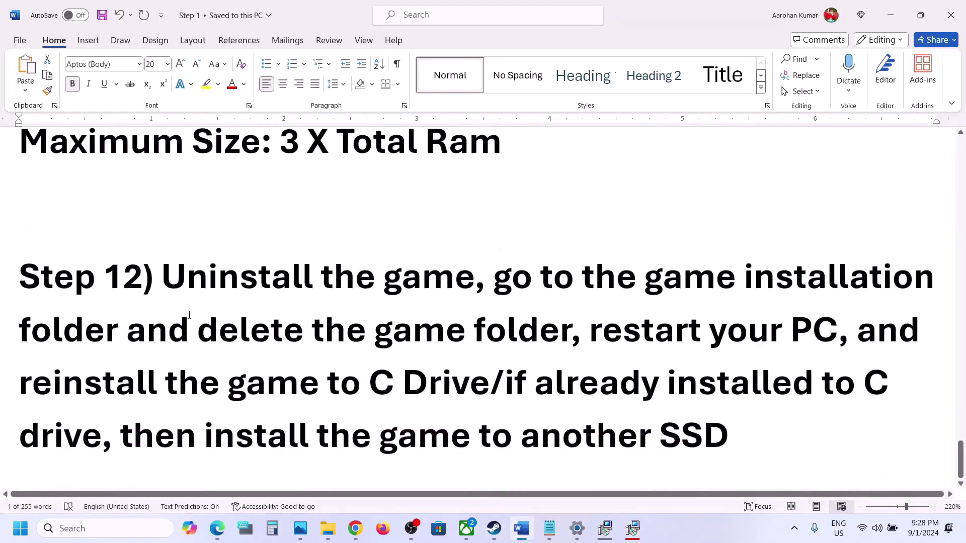
{"action": "left_click_drag", "start_coordinate": [179, 265], "coordinate": [732, 405]}
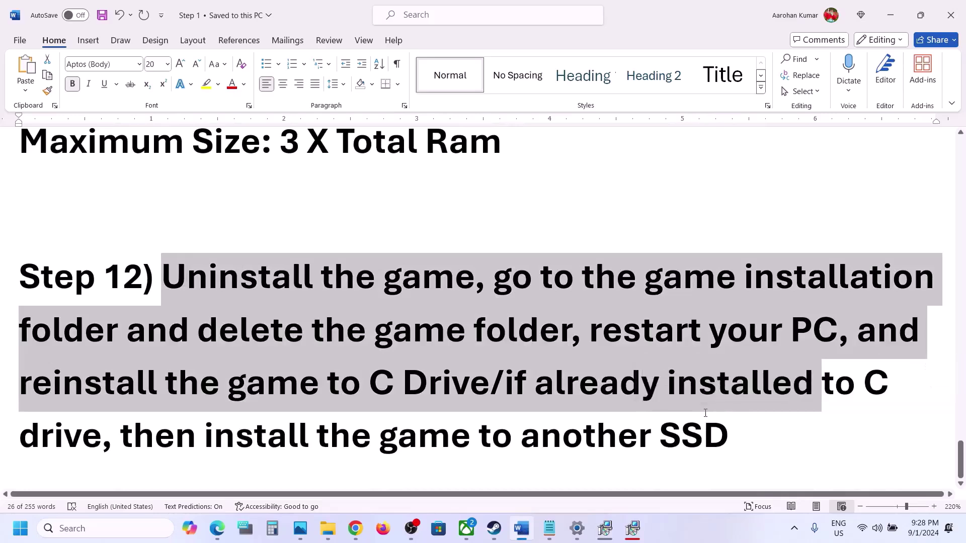
{"action": "left_click", "coordinate": [703, 434]}
Switch to Steam and show the Manage options for CarX Street in the library
{"action": "left_click", "coordinate": [494, 529]}
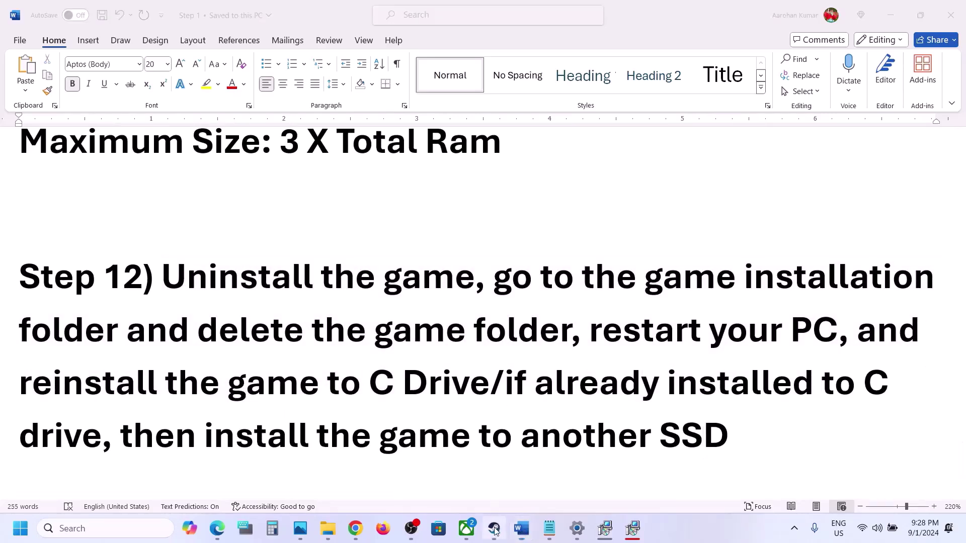
{"action": "right_click", "coordinate": [99, 305]}
{"action": "mouse_move", "coordinate": [140, 383]}
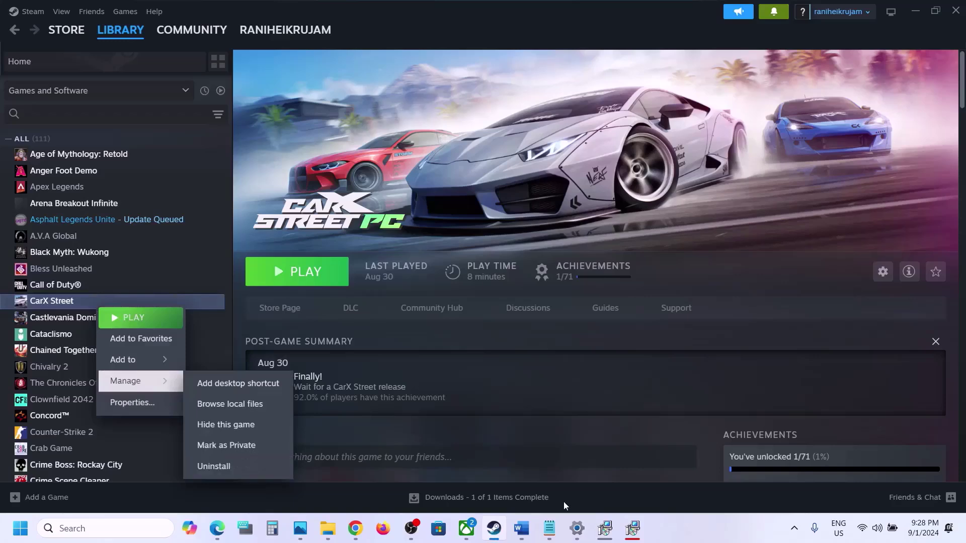
Highlight Step 12's folder deletion, PC restart and C Drive or other SSD reinstall instructions in Word, and return to Steam
{"action": "left_click", "coordinate": [521, 529]}
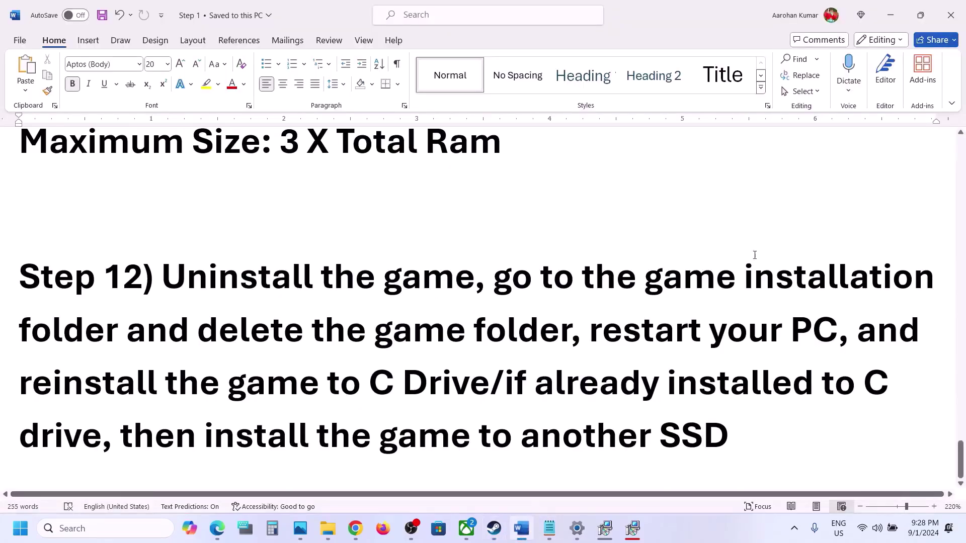
{"action": "left_click_drag", "start_coordinate": [493, 279], "coordinate": [573, 349]}
{"action": "left_click", "coordinate": [601, 341]}
{"action": "left_click_drag", "start_coordinate": [654, 328], "coordinate": [836, 333]}
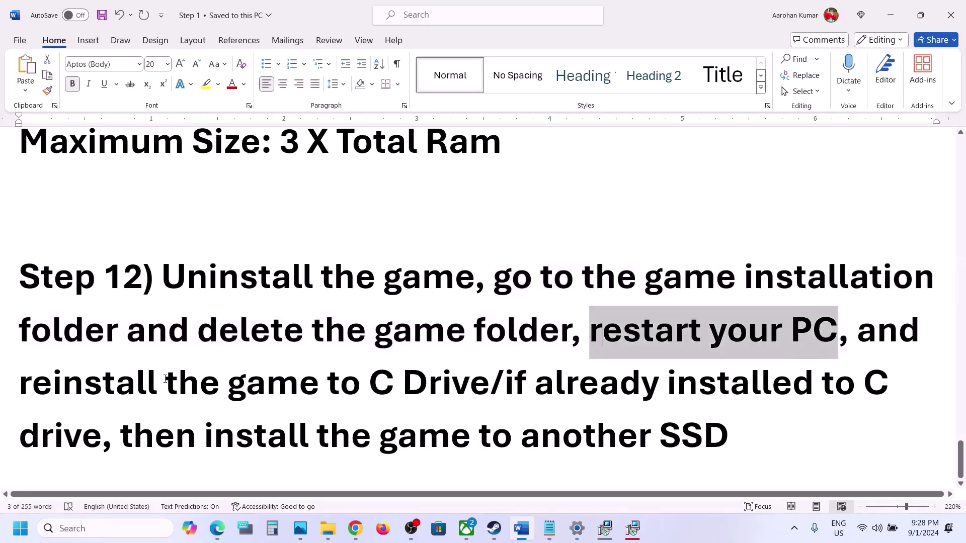
{"action": "left_click_drag", "start_coordinate": [165, 379], "coordinate": [463, 376]}
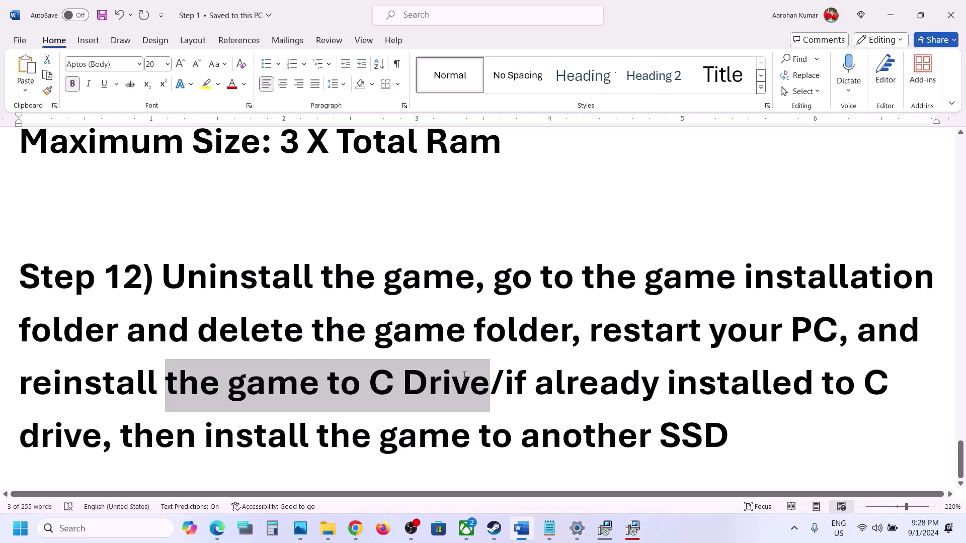
{"action": "left_click_drag", "start_coordinate": [465, 375], "coordinate": [374, 388]}
{"action": "left_click_drag", "start_coordinate": [518, 418], "coordinate": [772, 462]}
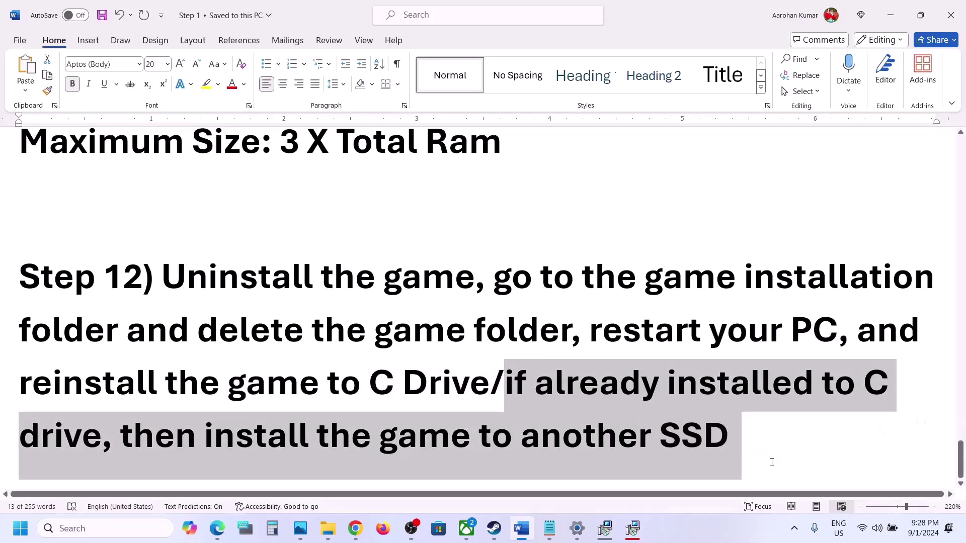
{"action": "left_click", "coordinate": [770, 460]}
{"action": "left_click", "coordinate": [487, 527]}
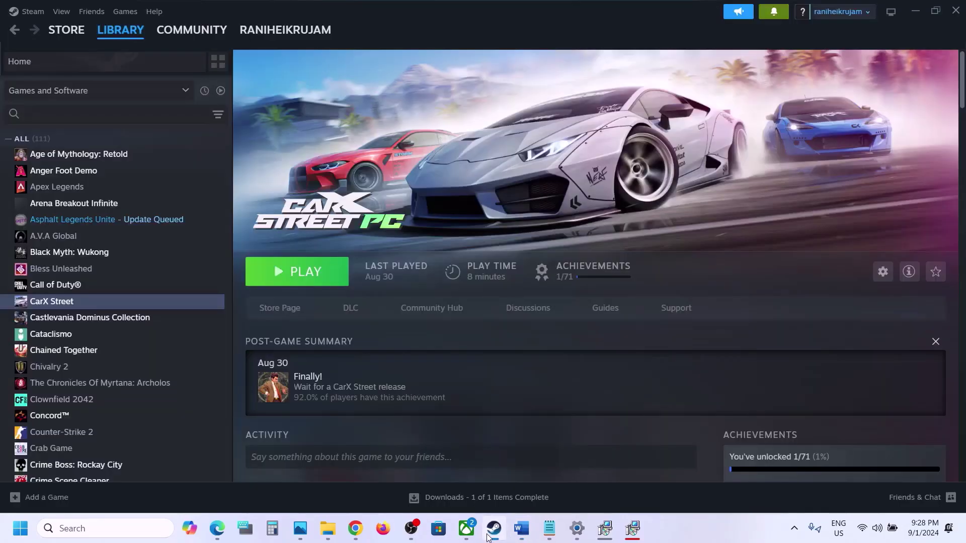